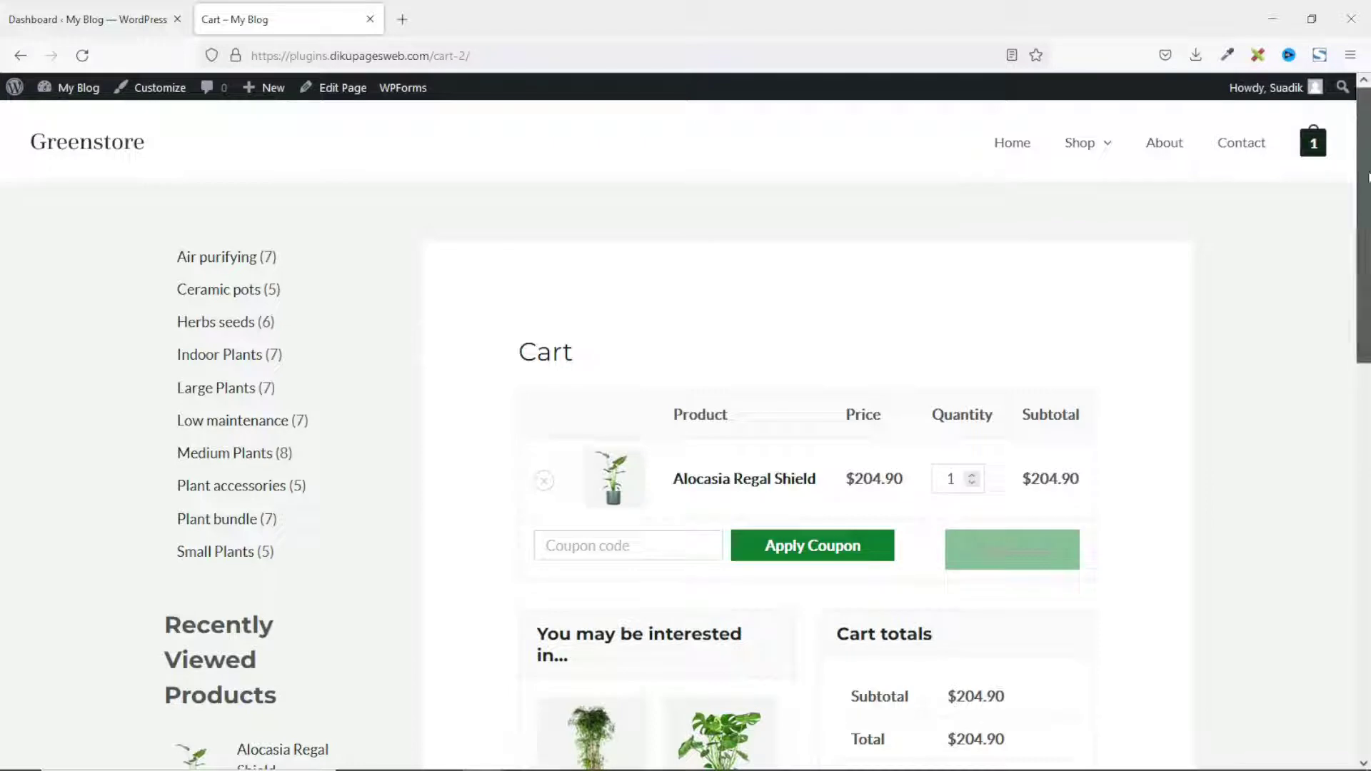
Step: Scroll up and down through the open page to review it
{"action": "scroll", "coordinate": [447, 339], "scroll_direction": "down", "scroll_amount": 2}
{"action": "scroll", "coordinate": [447, 338], "scroll_direction": "down", "scroll_amount": 8}
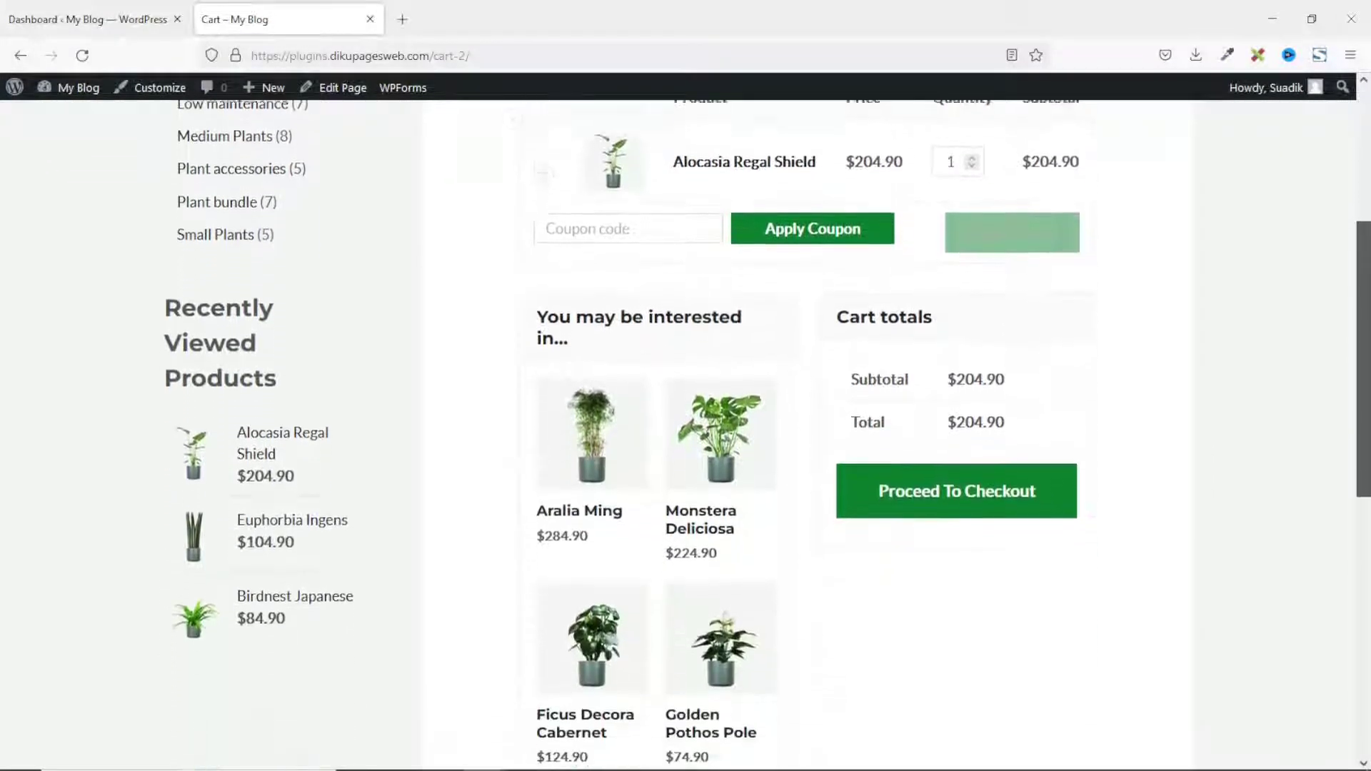
{"action": "scroll", "coordinate": [1227, 297], "scroll_direction": "up", "scroll_amount": 8}
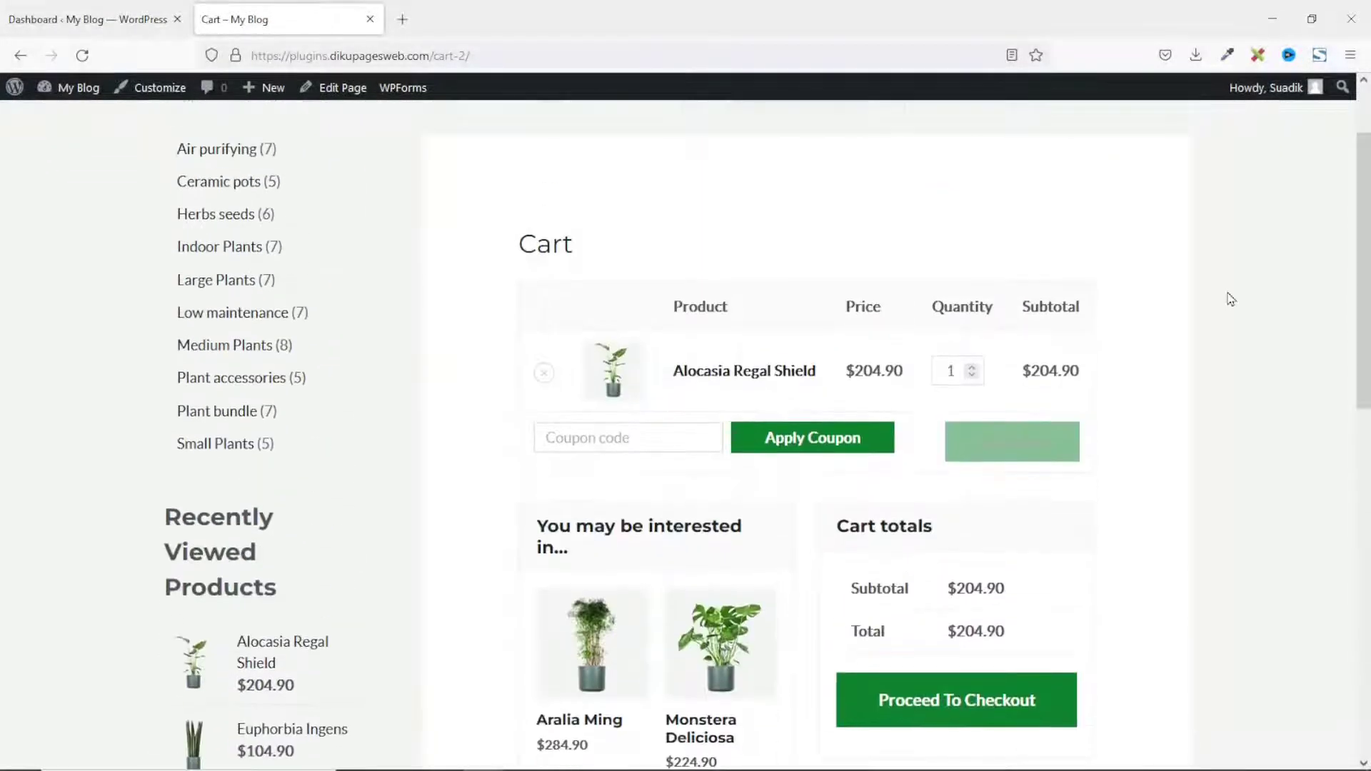
{"action": "scroll", "coordinate": [1228, 297], "scroll_direction": "down", "scroll_amount": 9}
{"action": "scroll", "coordinate": [1227, 297], "scroll_direction": "up", "scroll_amount": 9}
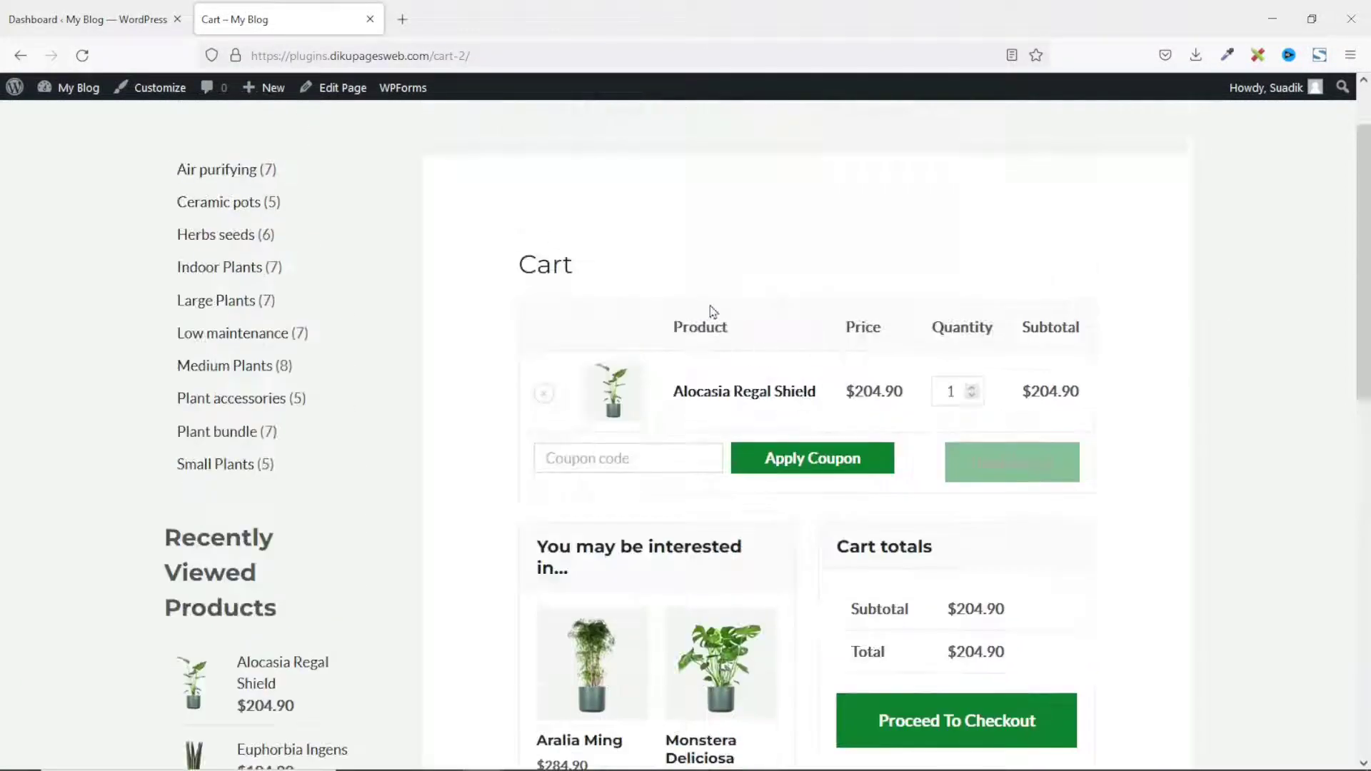
{"action": "scroll", "coordinate": [611, 455], "scroll_direction": "down", "scroll_amount": 3}
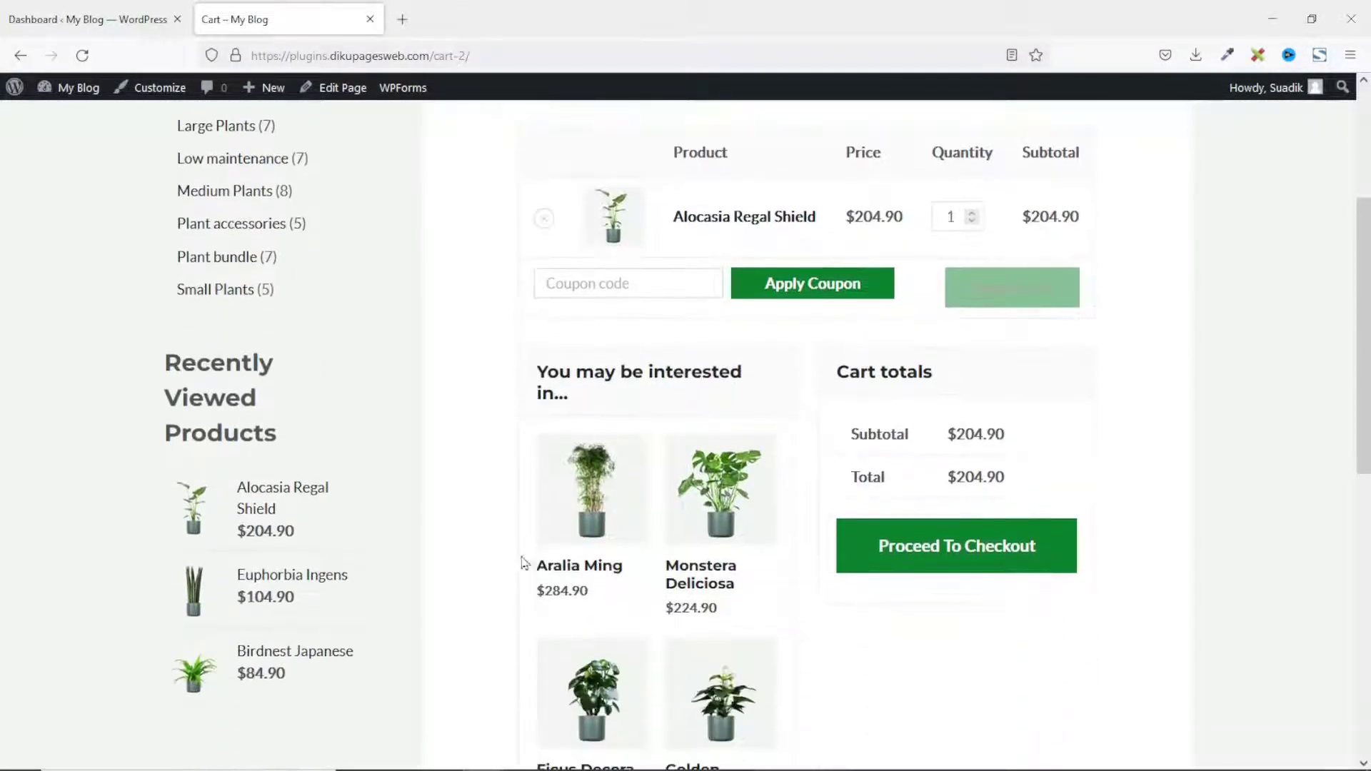
{"action": "scroll", "coordinate": [835, 652], "scroll_direction": "down", "scroll_amount": 1}
{"action": "scroll", "coordinate": [836, 651], "scroll_direction": "up", "scroll_amount": 2}
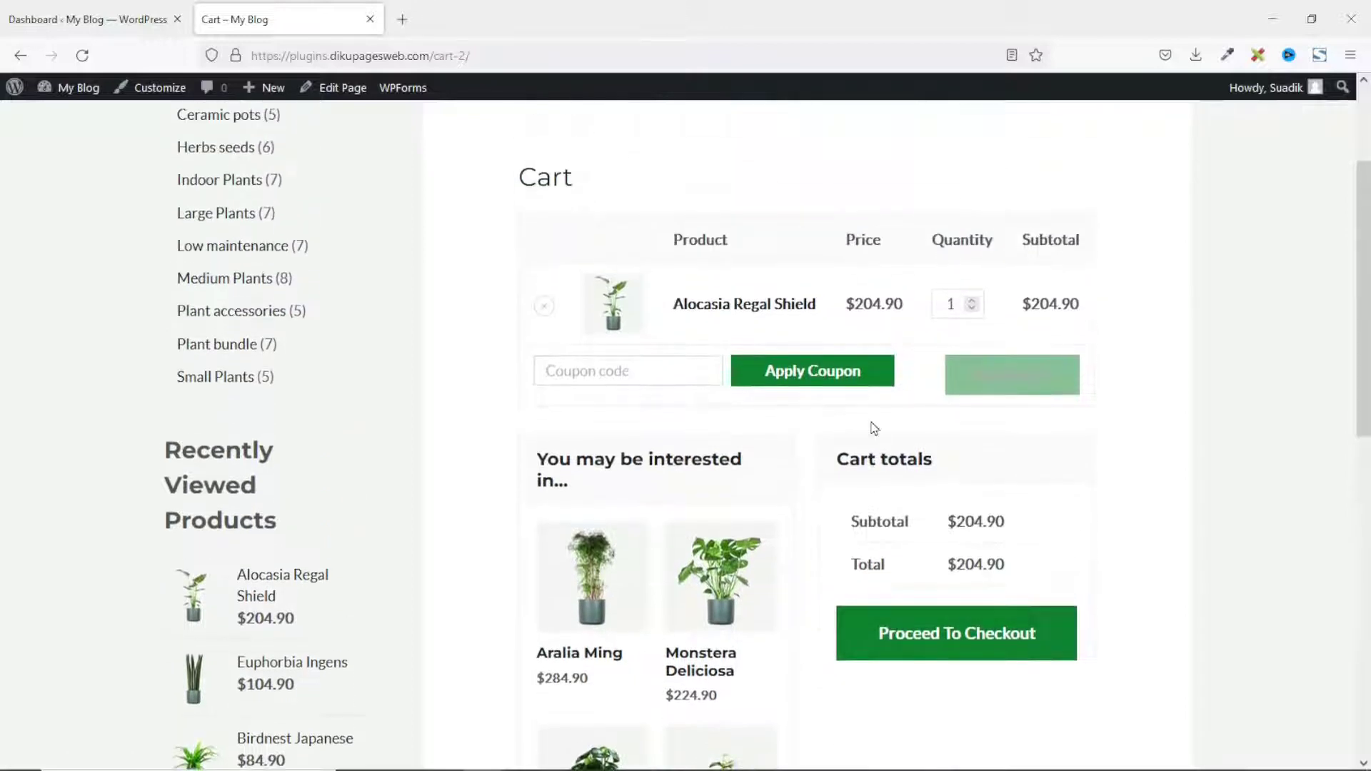
{"action": "scroll", "coordinate": [866, 444], "scroll_direction": "down", "scroll_amount": 5}
{"action": "scroll", "coordinate": [865, 444], "scroll_direction": "down", "scroll_amount": 1}
{"action": "scroll", "coordinate": [861, 446], "scroll_direction": "up", "scroll_amount": 9}
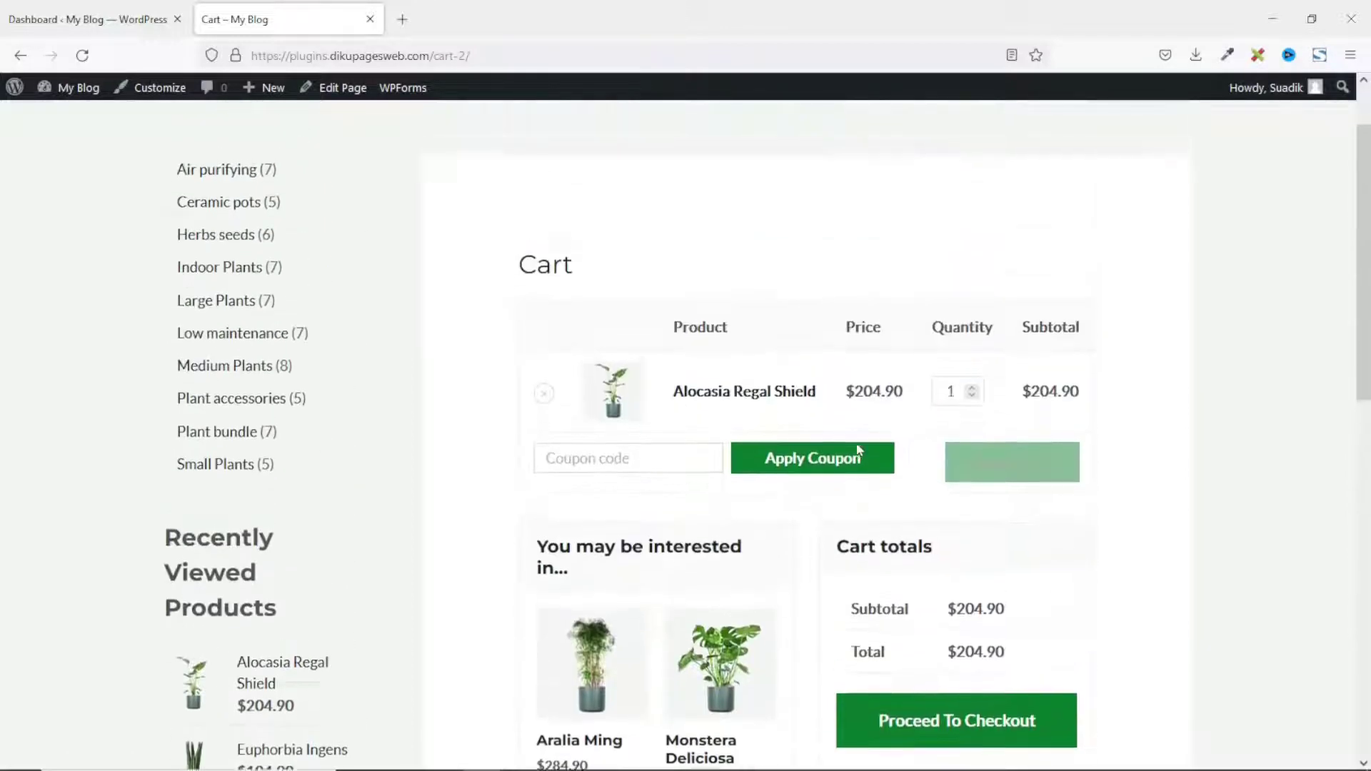
{"action": "scroll", "coordinate": [935, 369], "scroll_direction": "down", "scroll_amount": 4}
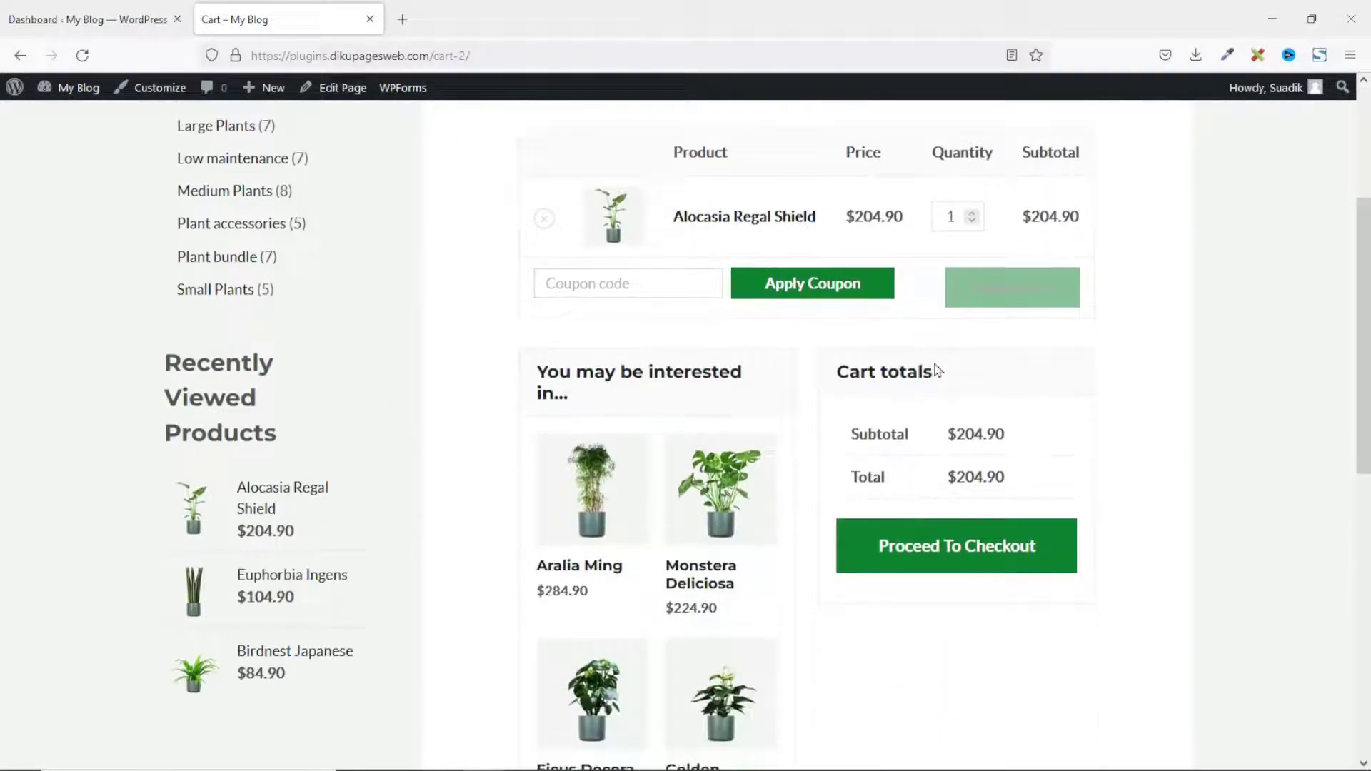
{"action": "scroll", "coordinate": [934, 364], "scroll_direction": "down", "scroll_amount": 4}
{"action": "scroll", "coordinate": [934, 377], "scroll_direction": "up", "scroll_amount": 8}
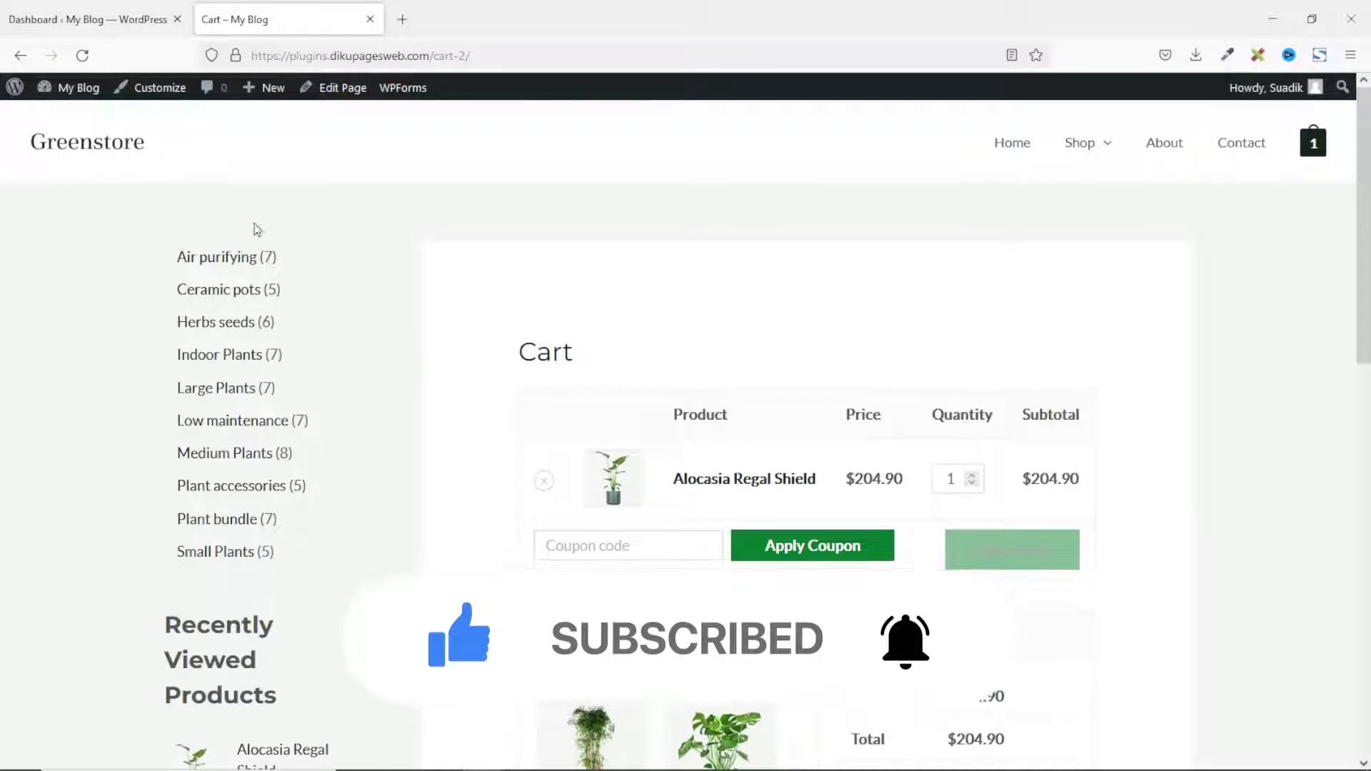
Step: Search Add Plugins for 'shopengine', then go to ShopEngine's Builder Templates list
{"action": "left_click", "coordinate": [113, 27]}
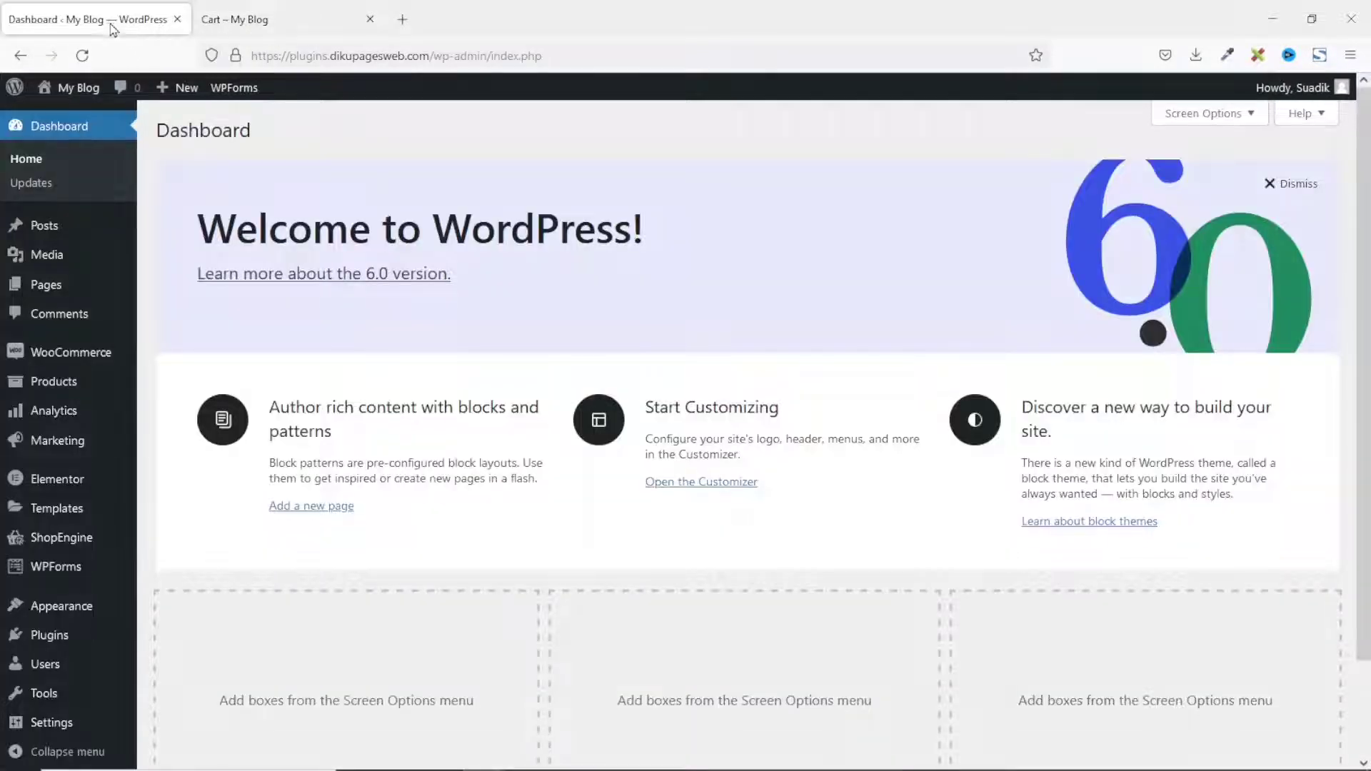
{"action": "mouse_move", "coordinate": [41, 646]}
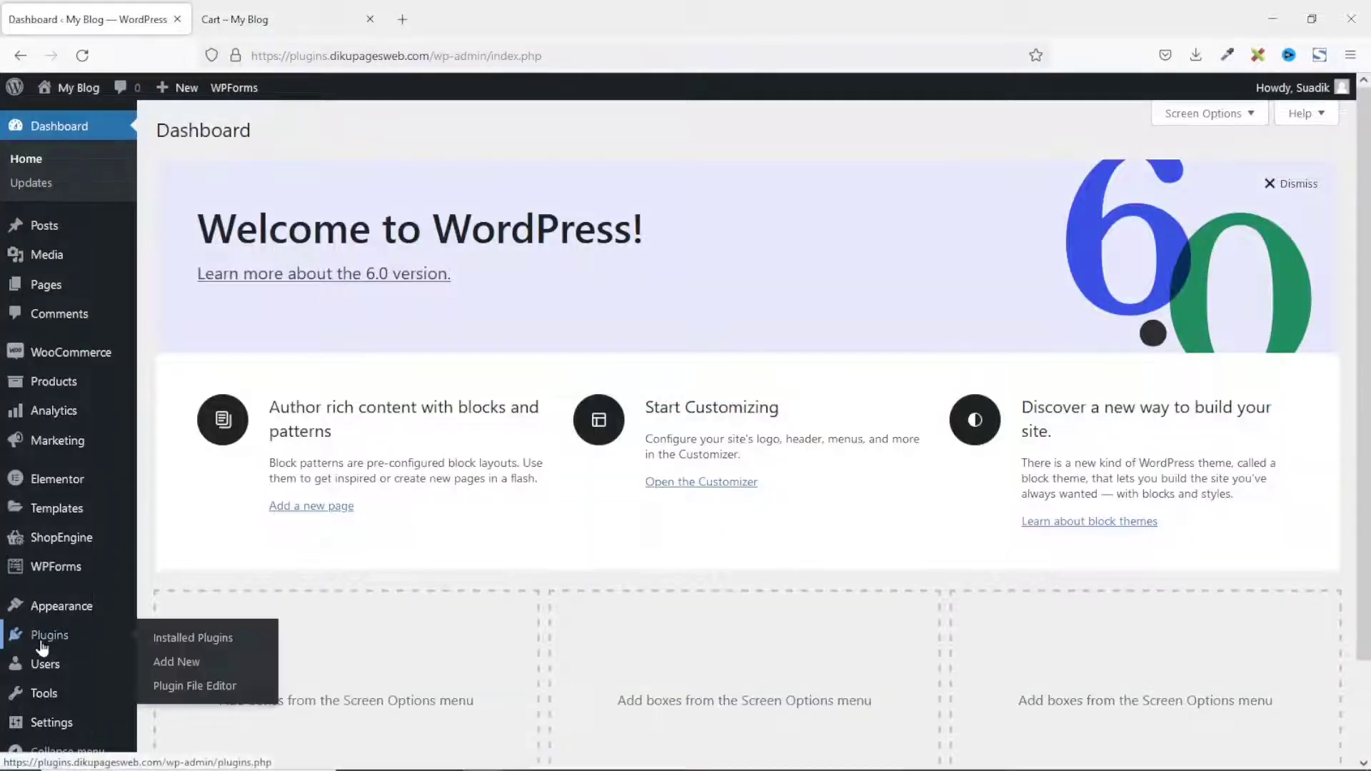
{"action": "left_click", "coordinate": [176, 664]}
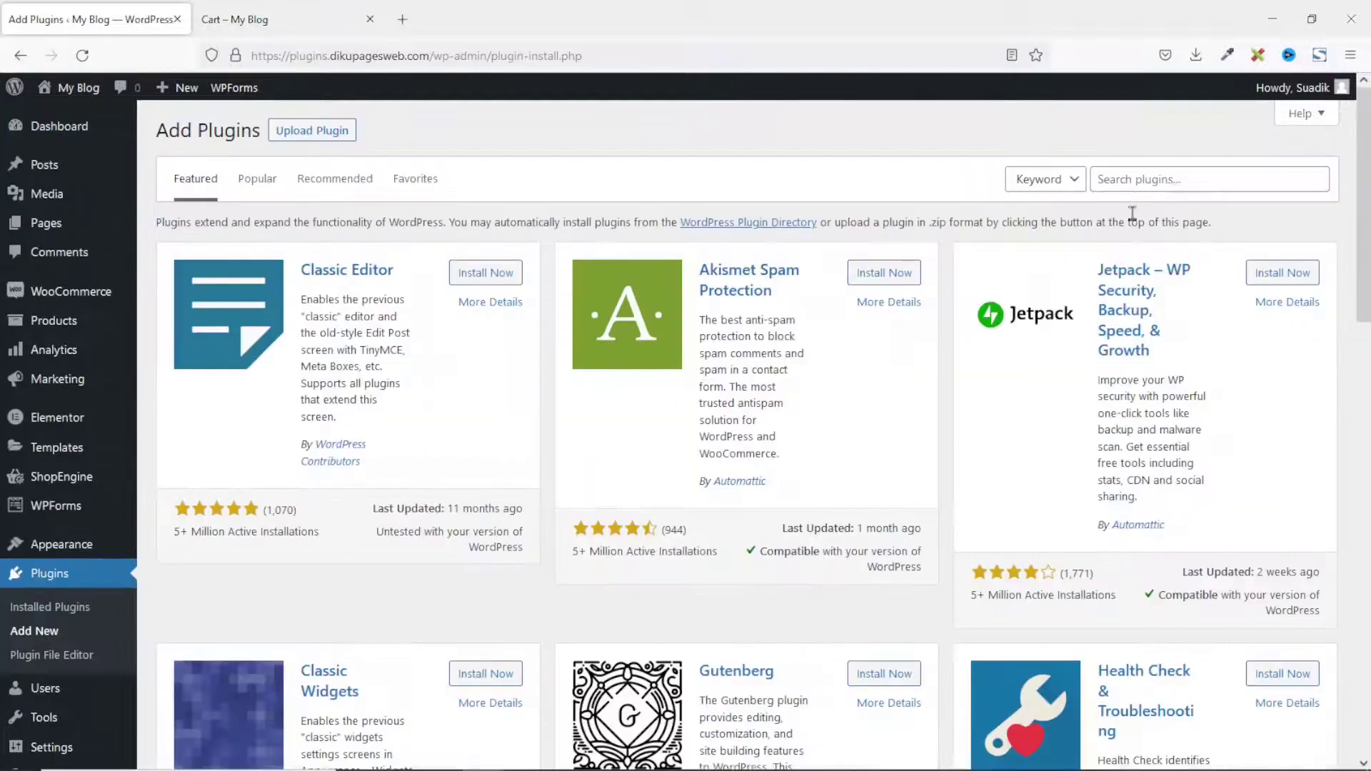
{"action": "left_click", "coordinate": [1183, 179]}
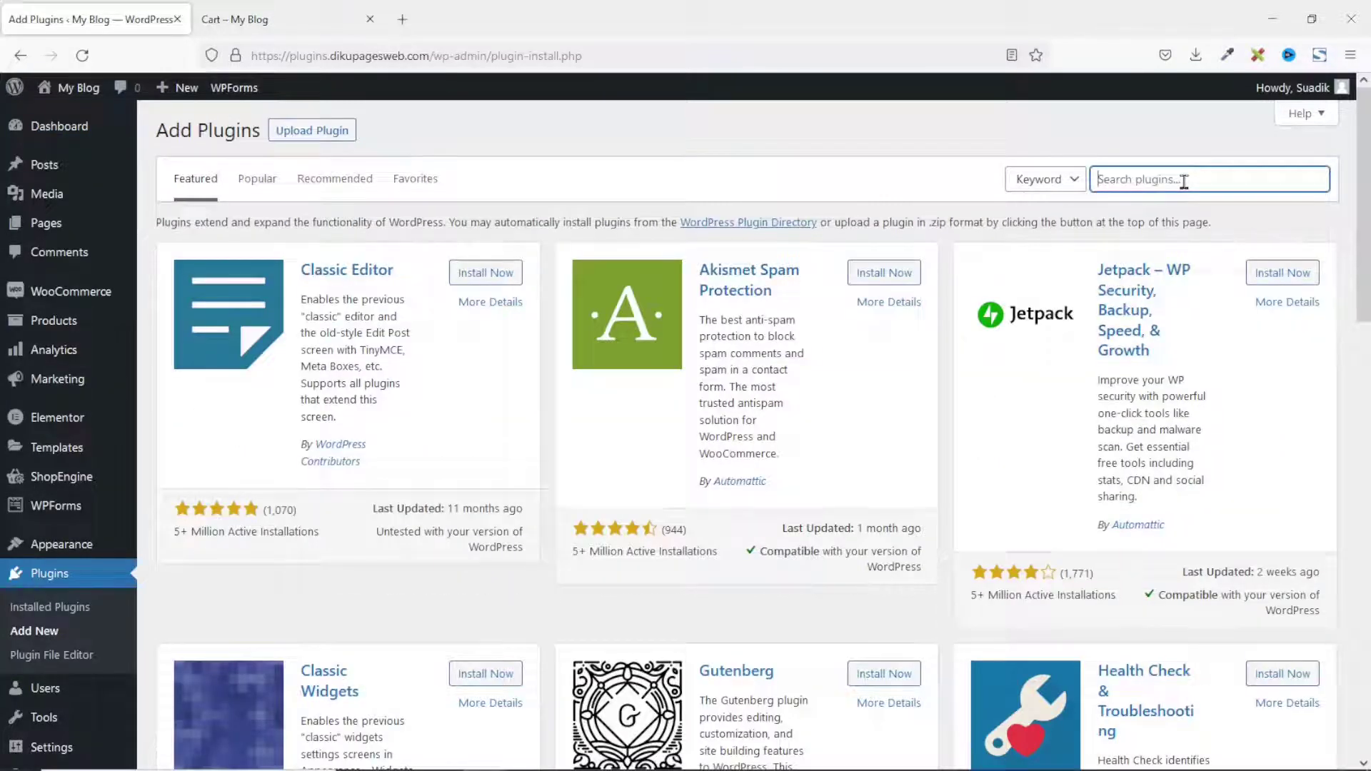
{"action": "type", "text": "shopengine"}
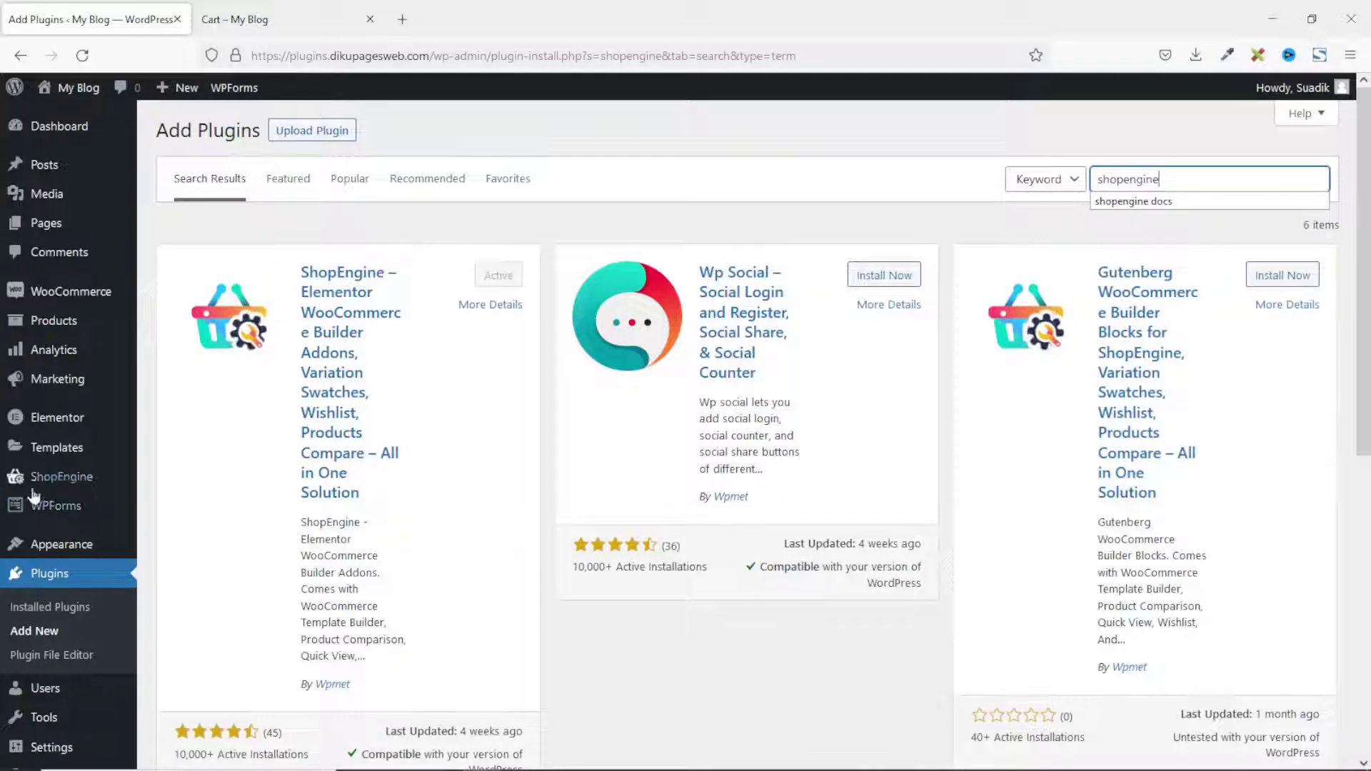
{"action": "mouse_move", "coordinate": [46, 479]}
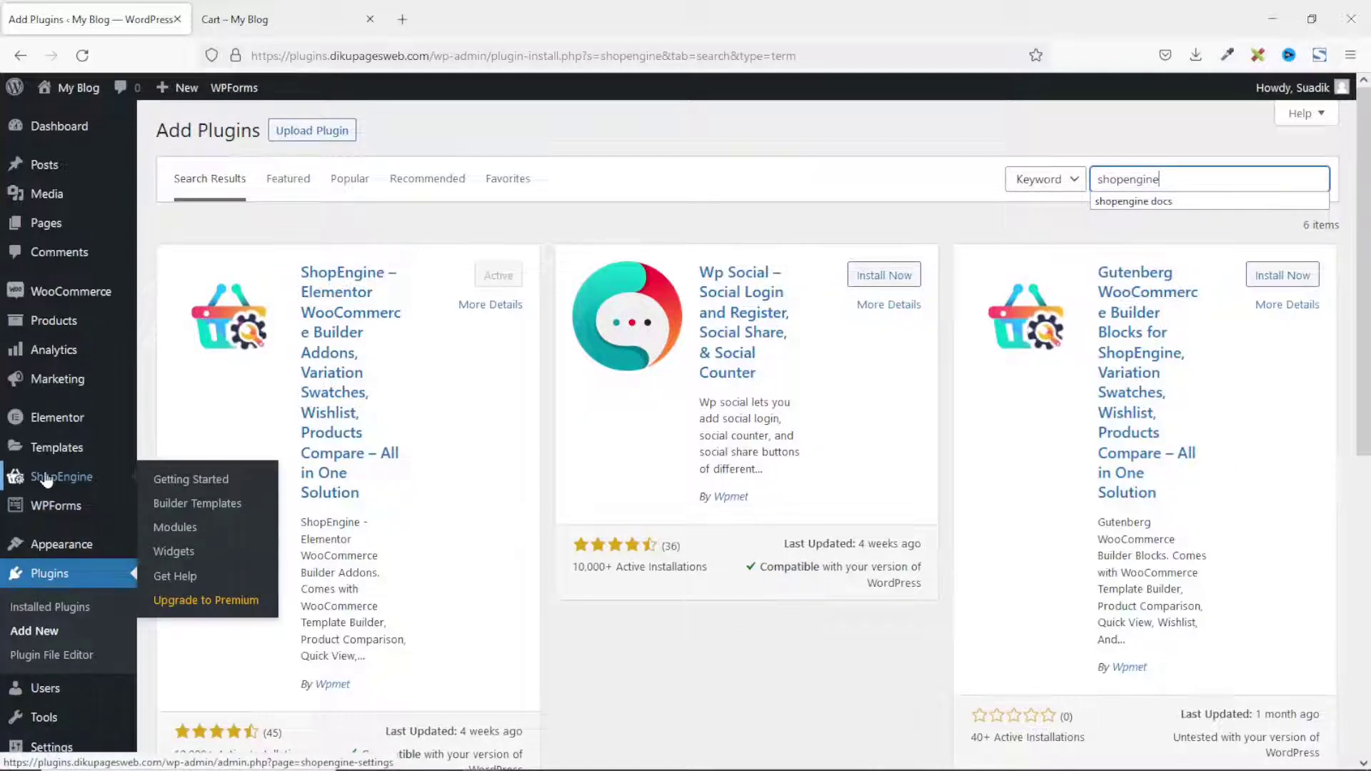
{"action": "left_click", "coordinate": [223, 508]}
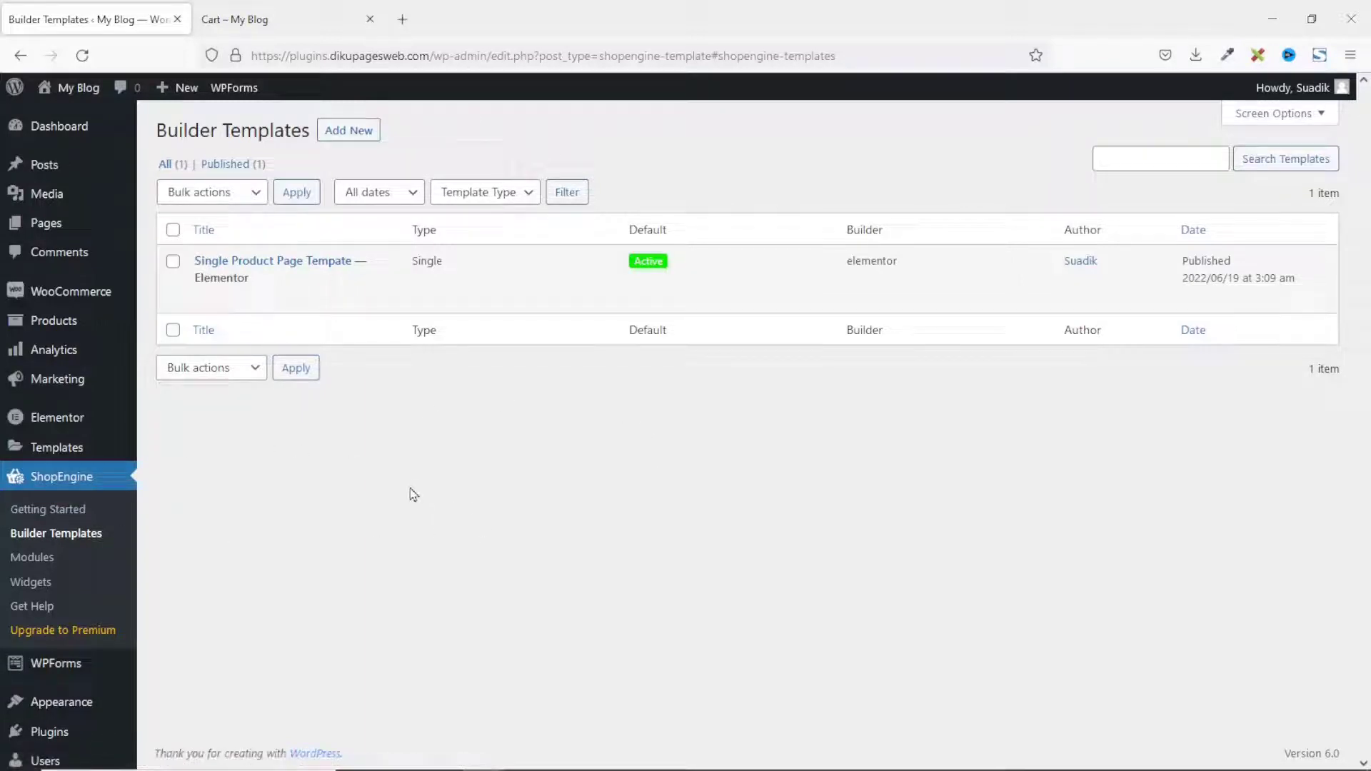
Step: Create a 'Default Cart' builder template of type Cart, set it as default, and save
{"action": "left_click", "coordinate": [341, 134]}
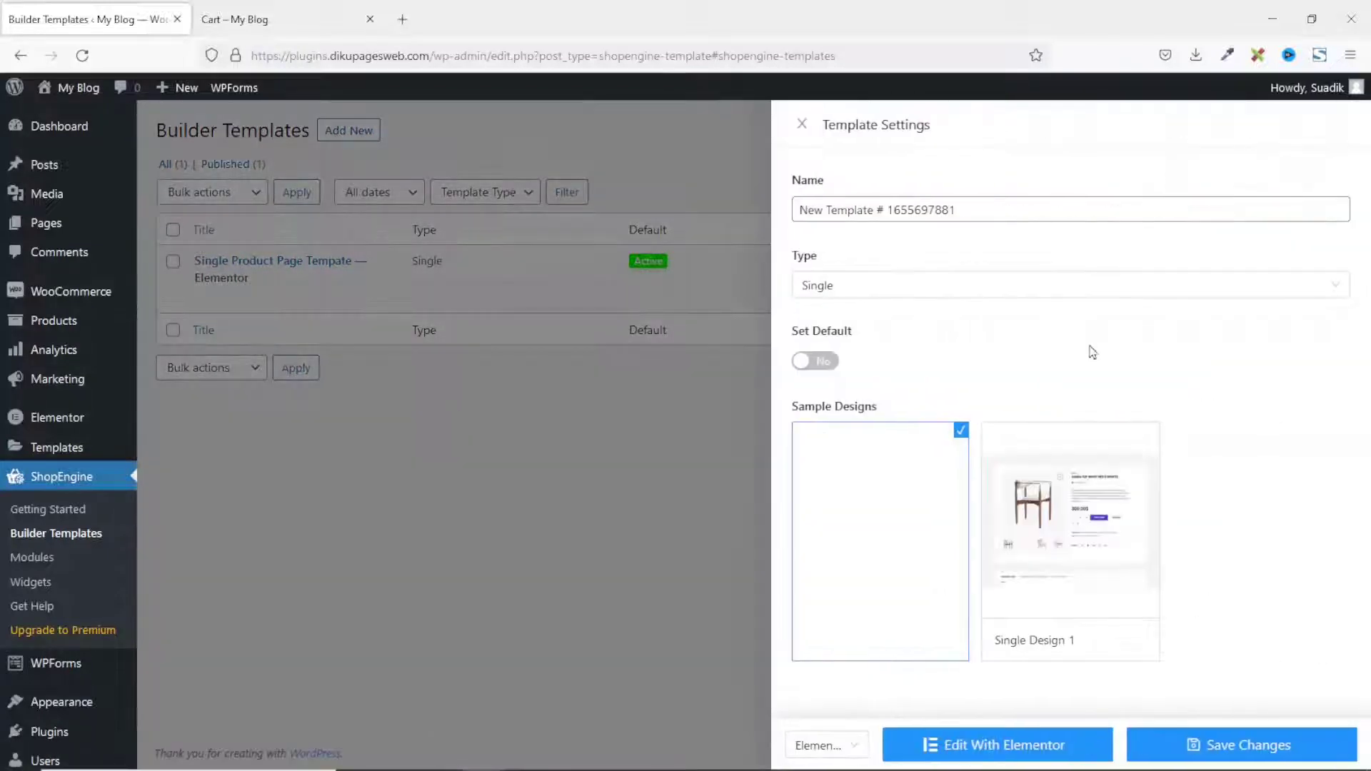
{"action": "triple_click", "coordinate": [995, 209]}
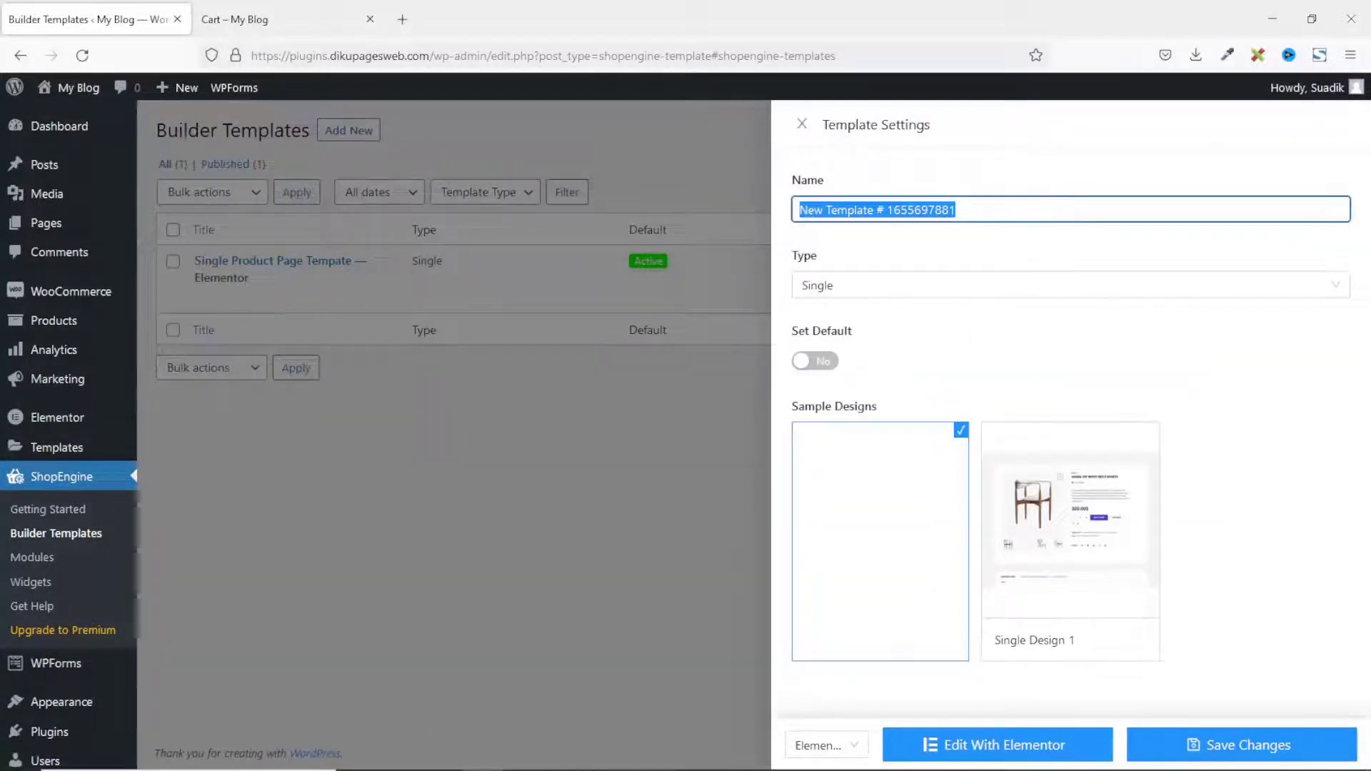
{"action": "type", "text": "Default Cart"}
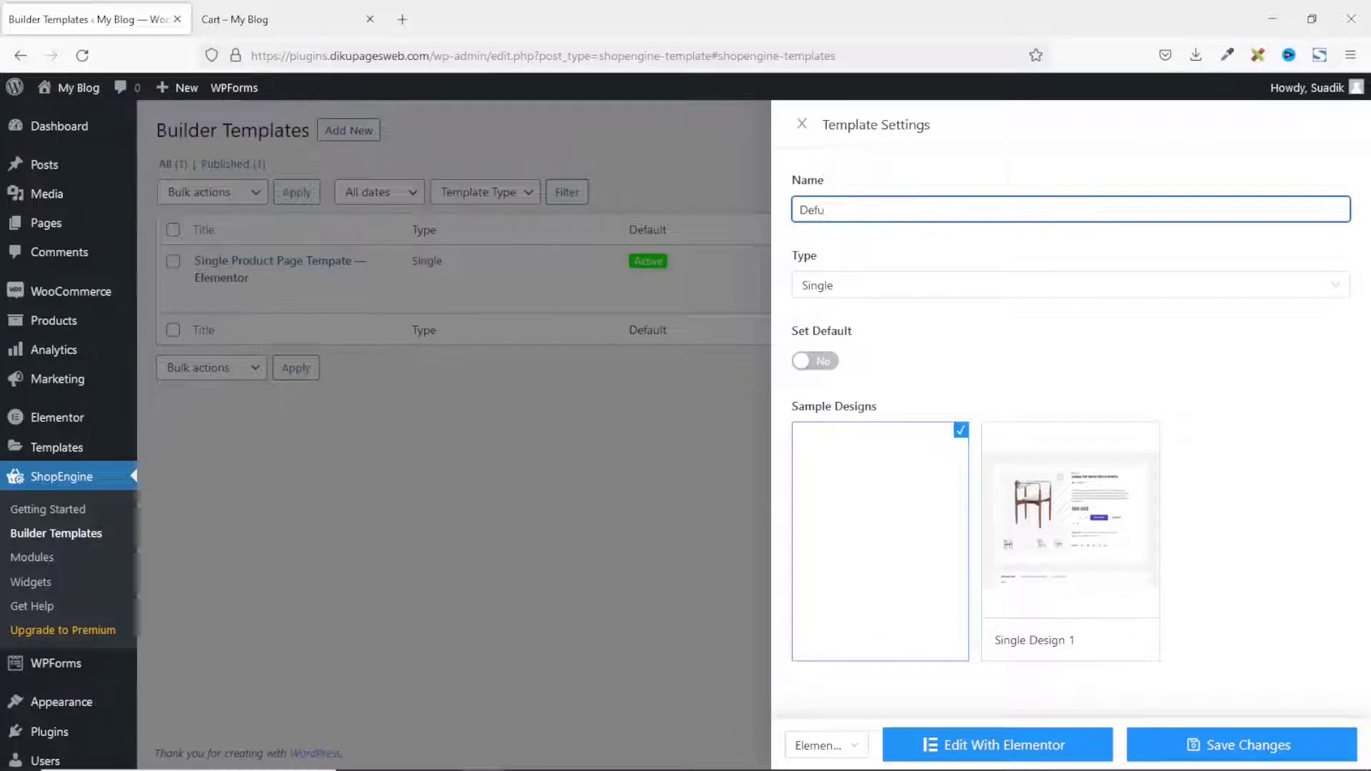
{"action": "left_click", "coordinate": [835, 283]}
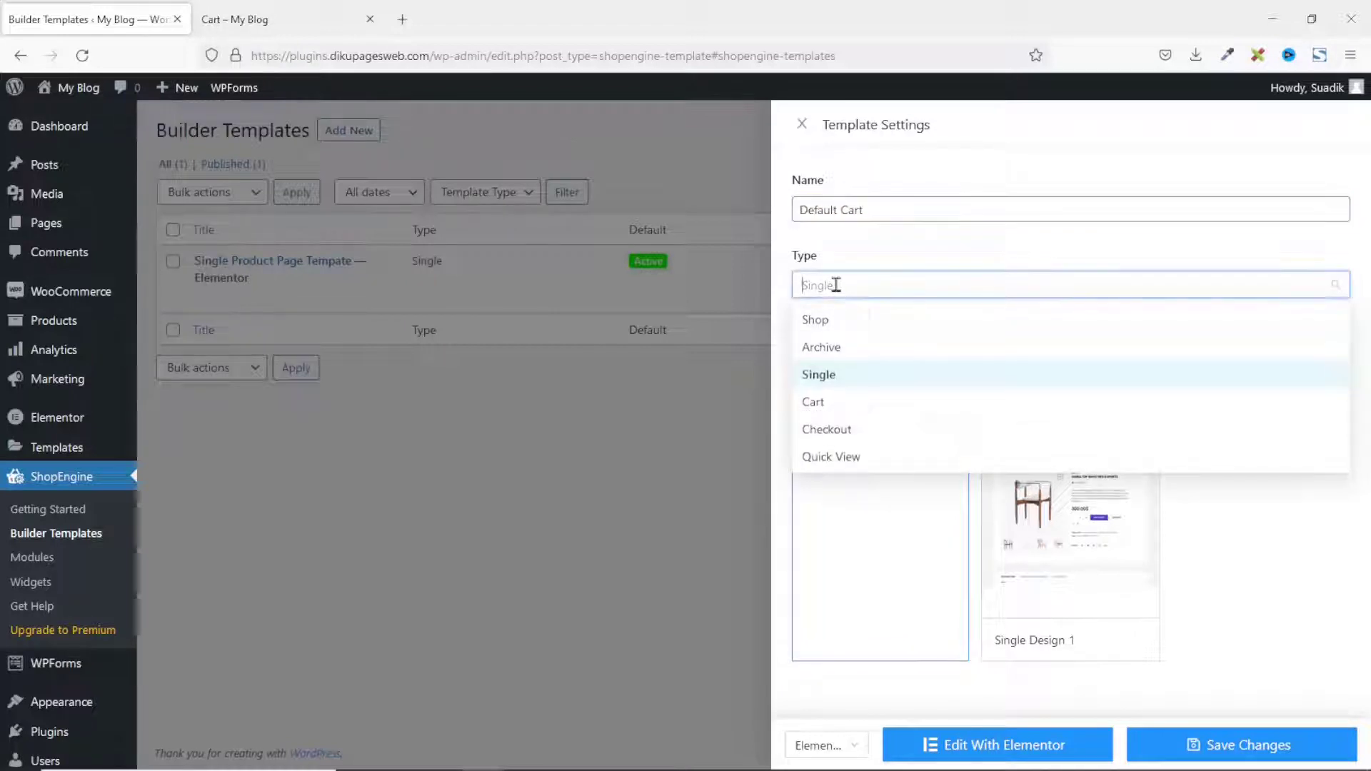
{"action": "left_click", "coordinate": [818, 408]}
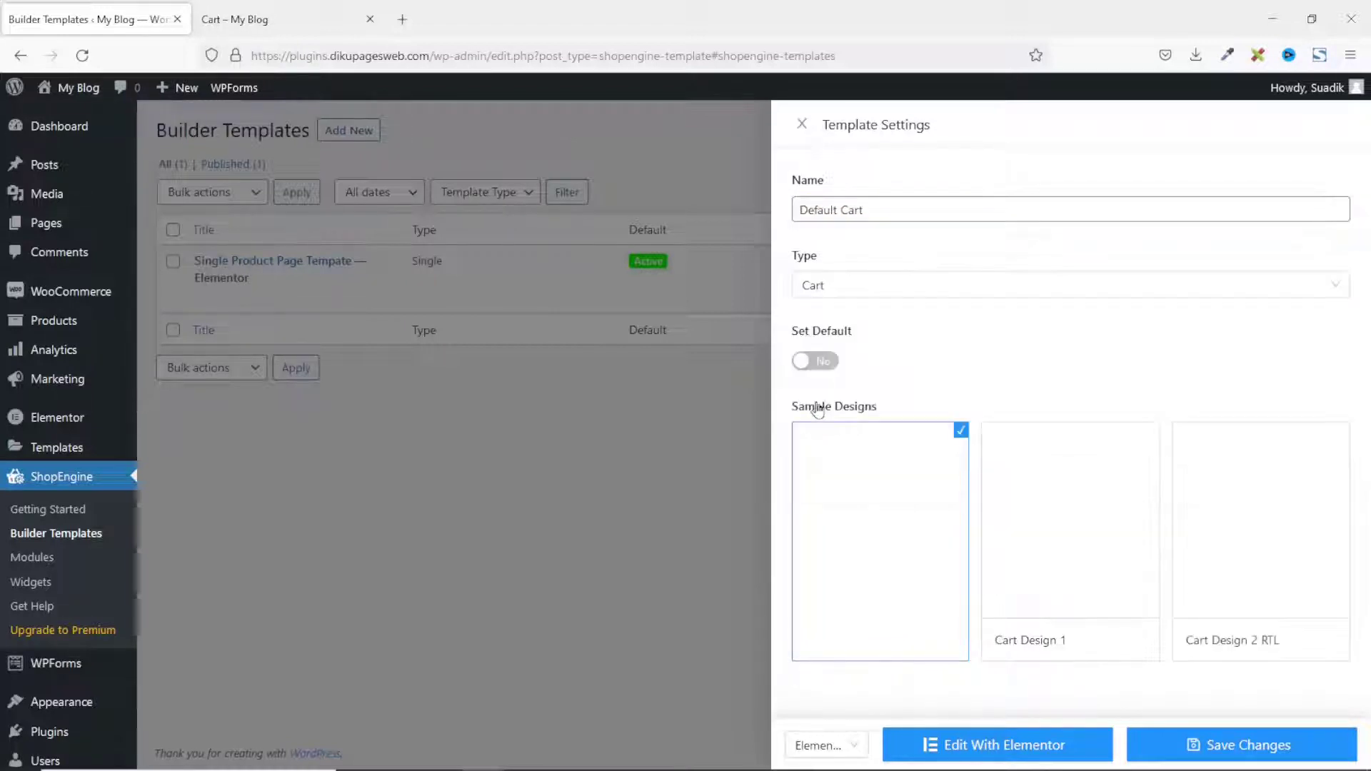
{"action": "left_click", "coordinate": [828, 364]}
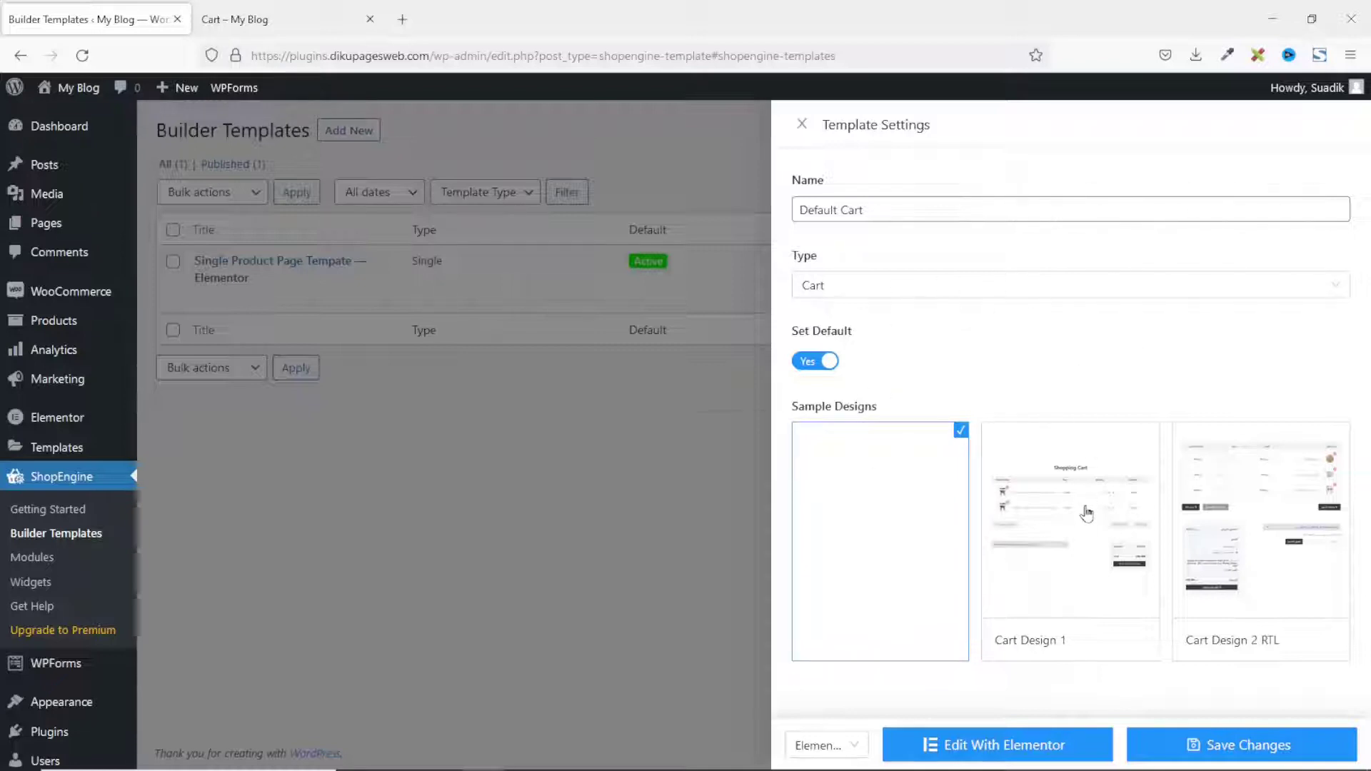
{"action": "mouse_move", "coordinate": [1224, 520]}
{"action": "left_click", "coordinate": [1179, 744]}
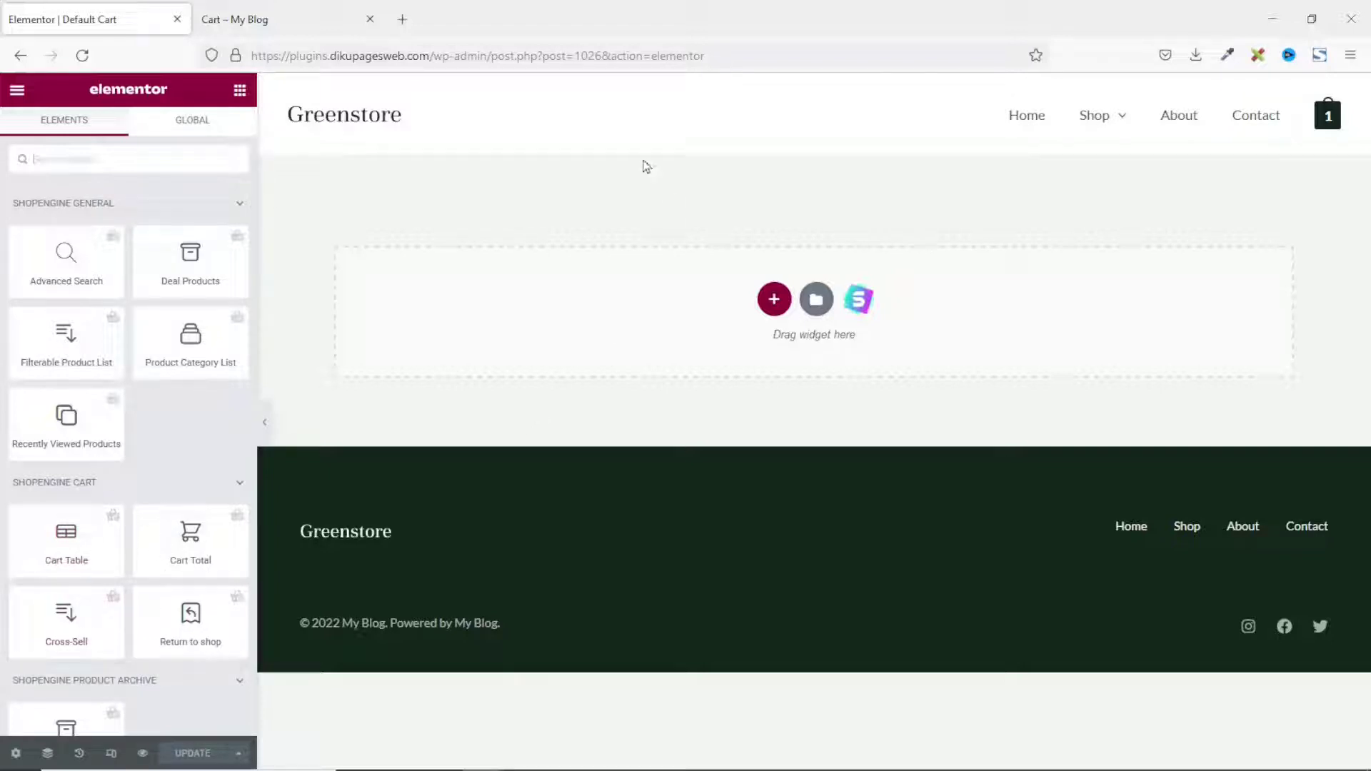
Step: Add a single-column section at the top and drop the ShopEngine Cart Table widget into it
{"action": "left_click", "coordinate": [775, 300]}
{"action": "left_click", "coordinate": [580, 356]}
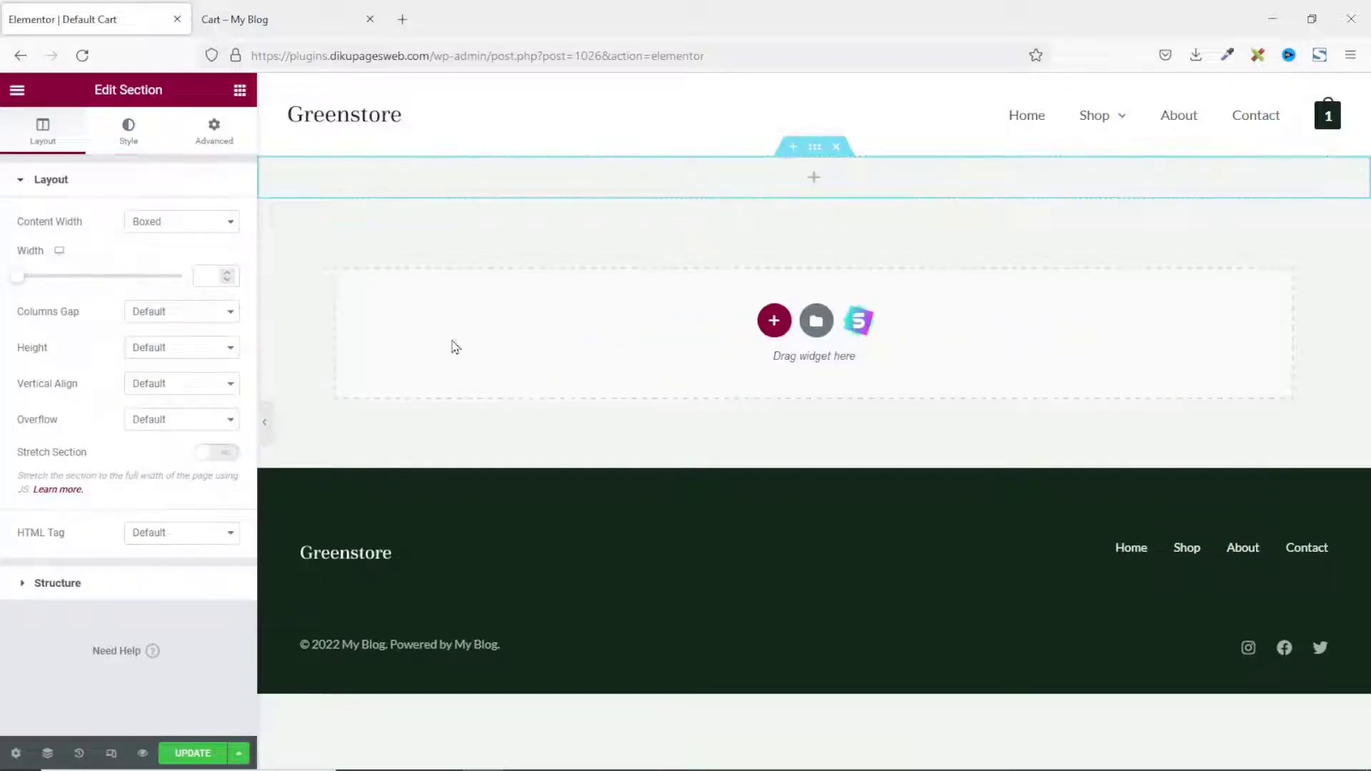
{"action": "left_click", "coordinate": [240, 94]}
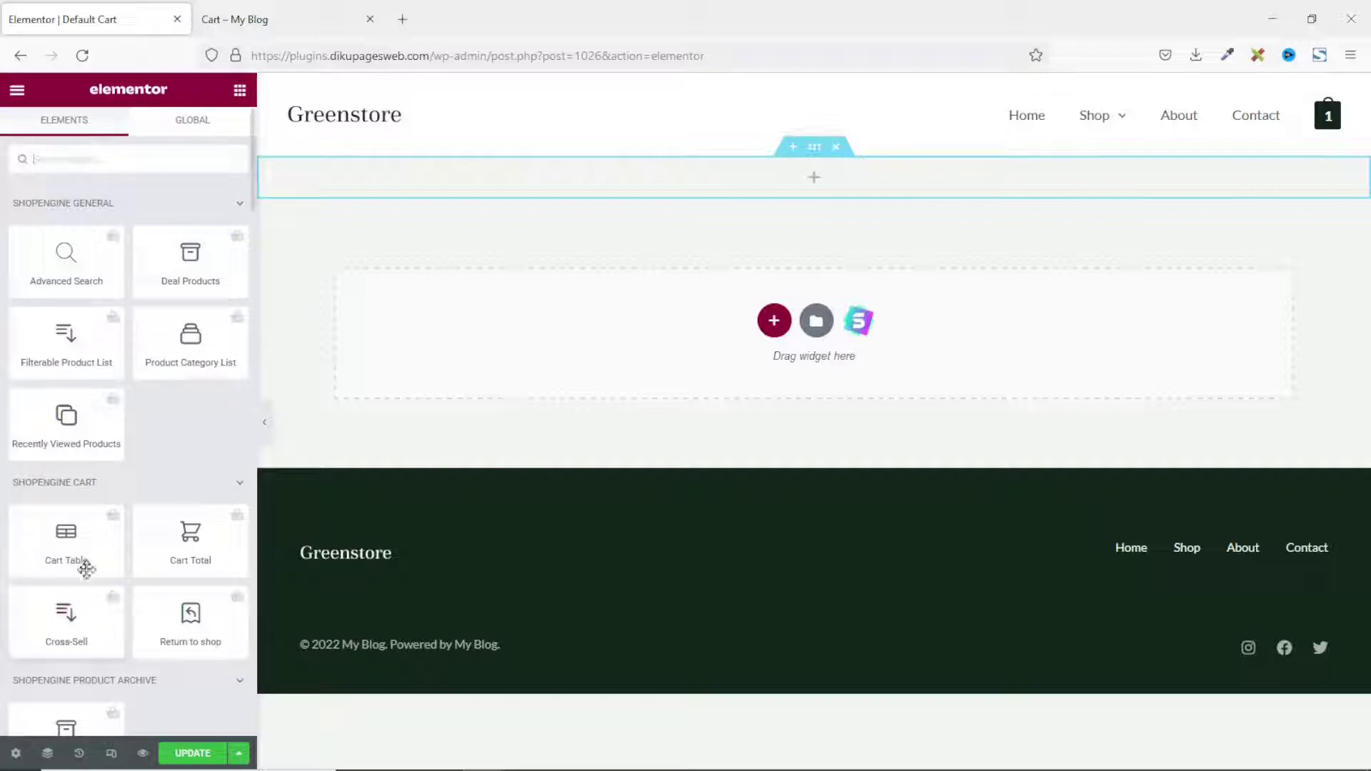
{"action": "left_click_drag", "start_coordinate": [55, 544], "coordinate": [683, 186]}
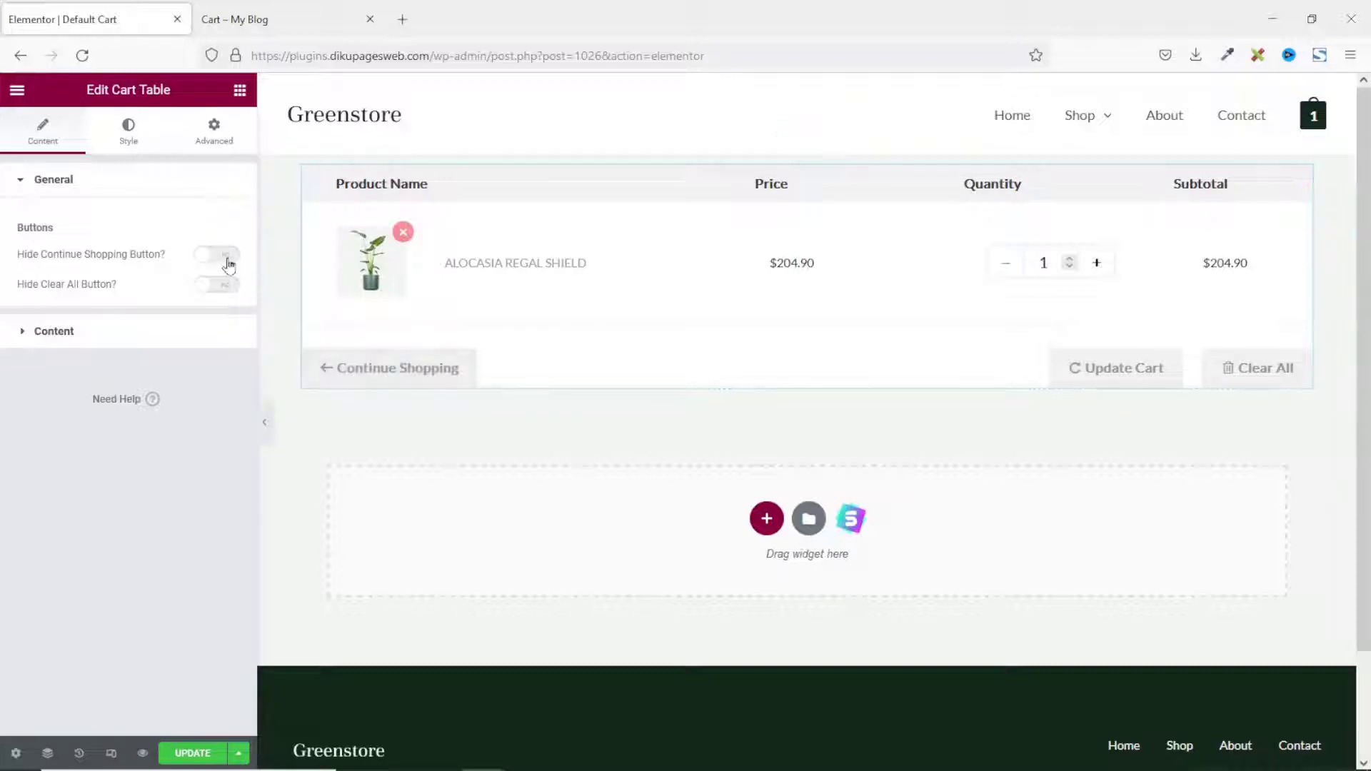
Step: Keep the Continue Shopping and Clear All buttons visible, then select the Product Name column title
{"action": "left_click", "coordinate": [227, 257]}
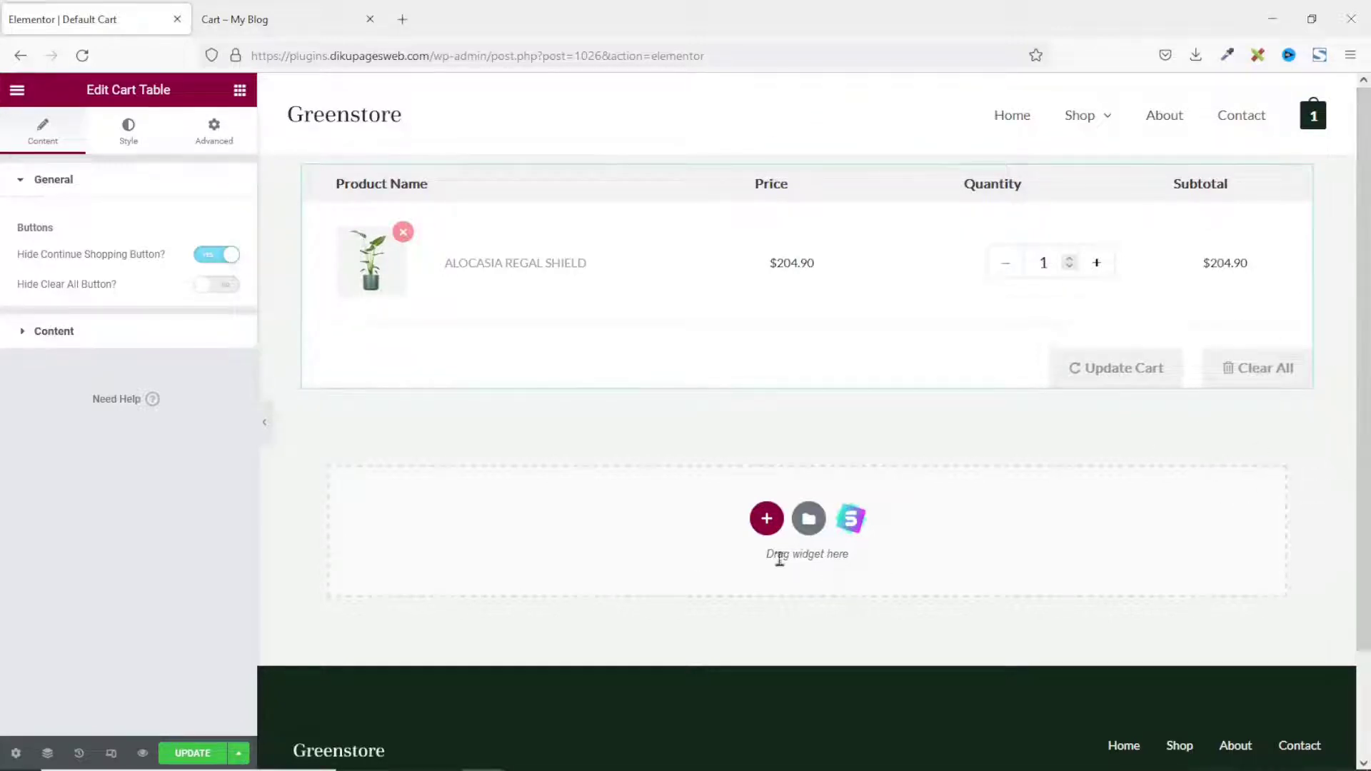
{"action": "left_click", "coordinate": [224, 284]}
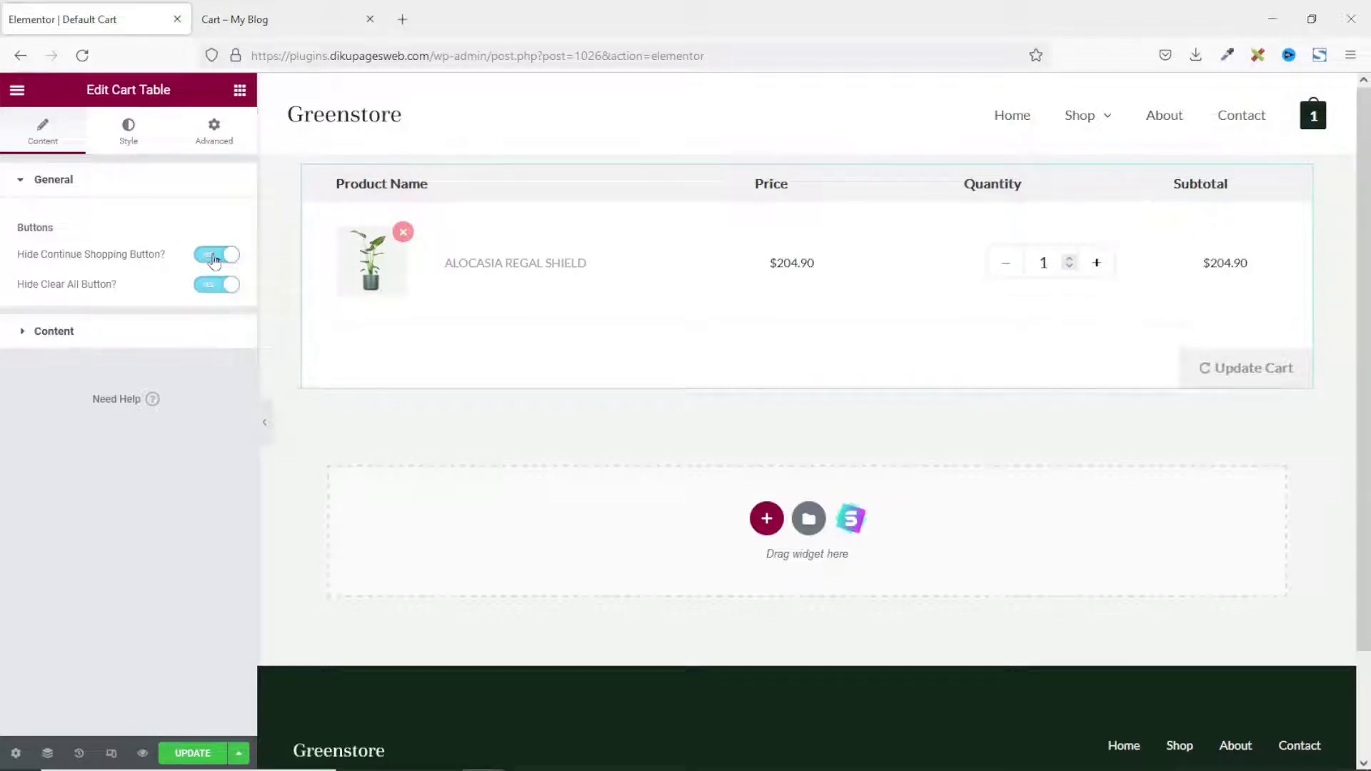
{"action": "left_click", "coordinate": [213, 255]}
{"action": "left_click", "coordinate": [206, 286]}
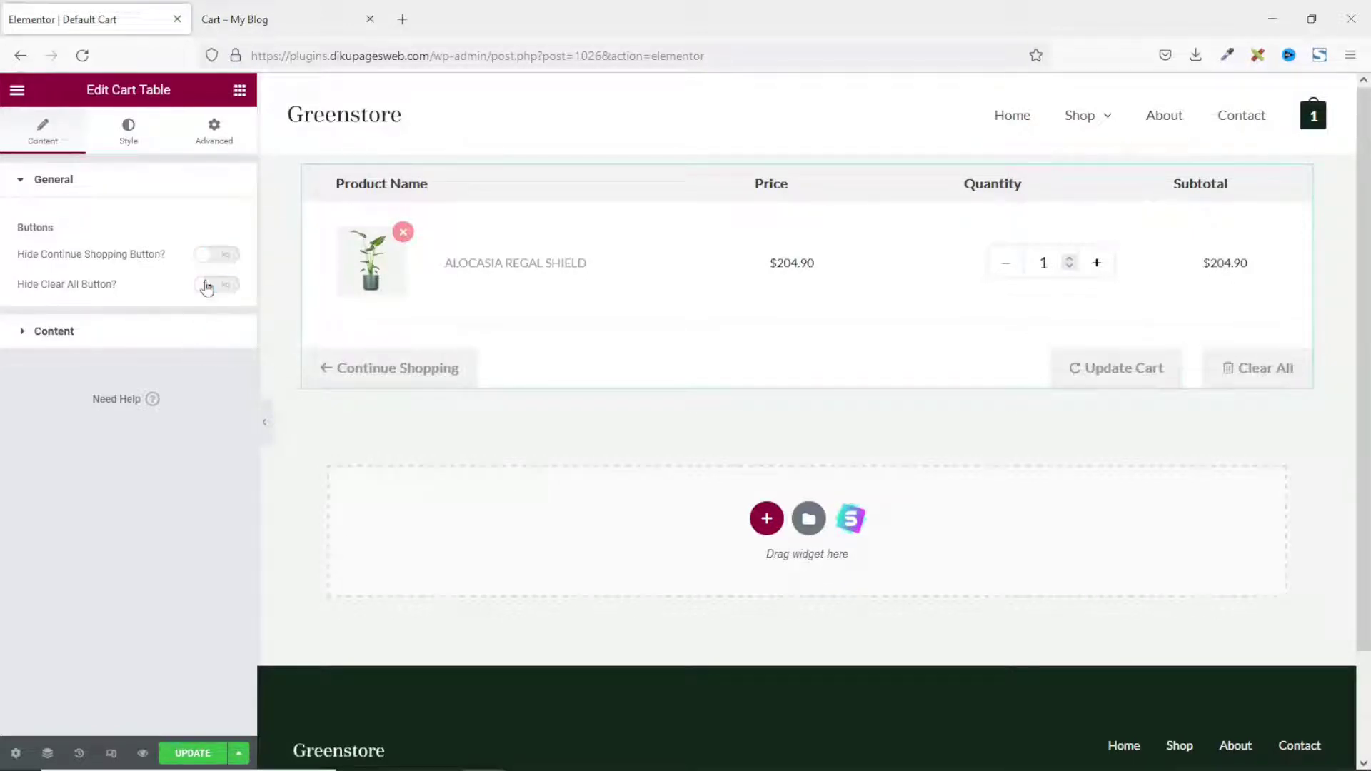
{"action": "left_click", "coordinate": [54, 336]}
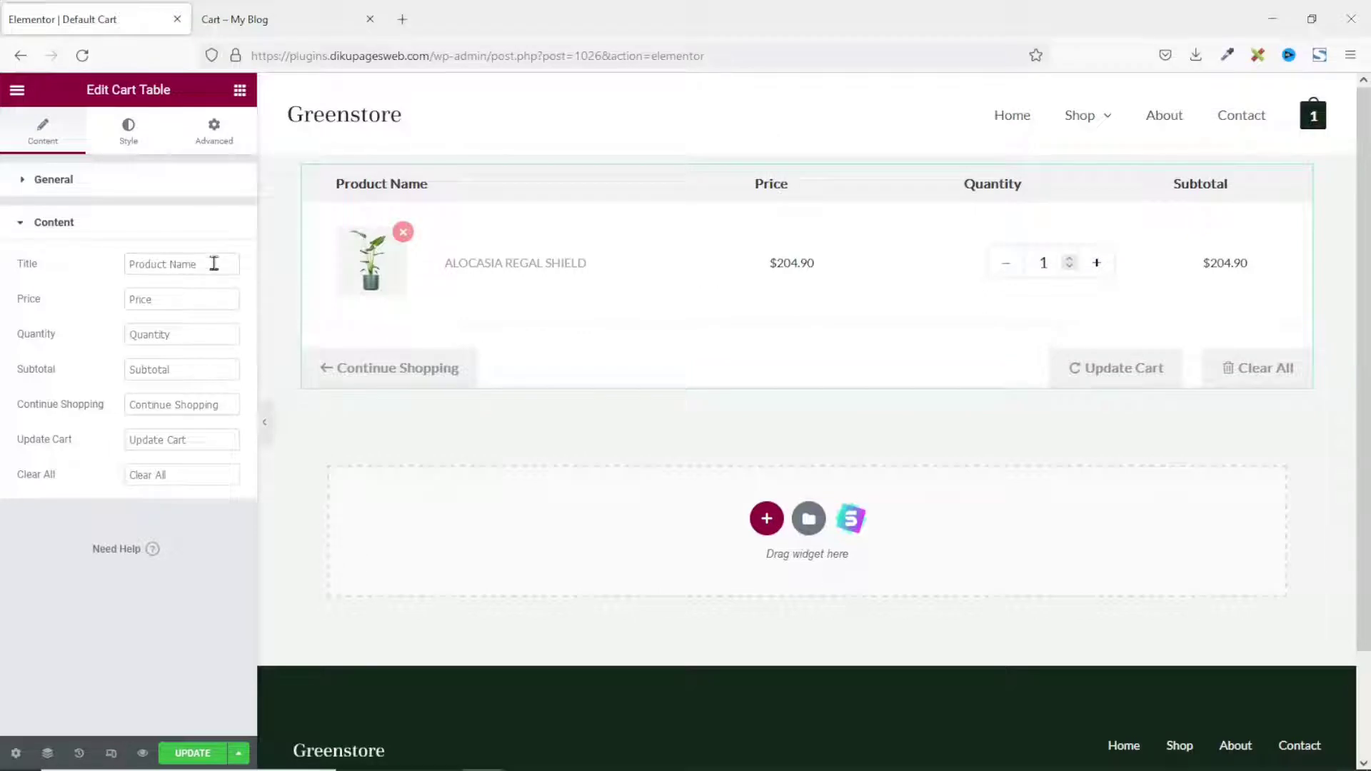
{"action": "left_click_drag", "start_coordinate": [210, 263], "coordinate": [84, 261]}
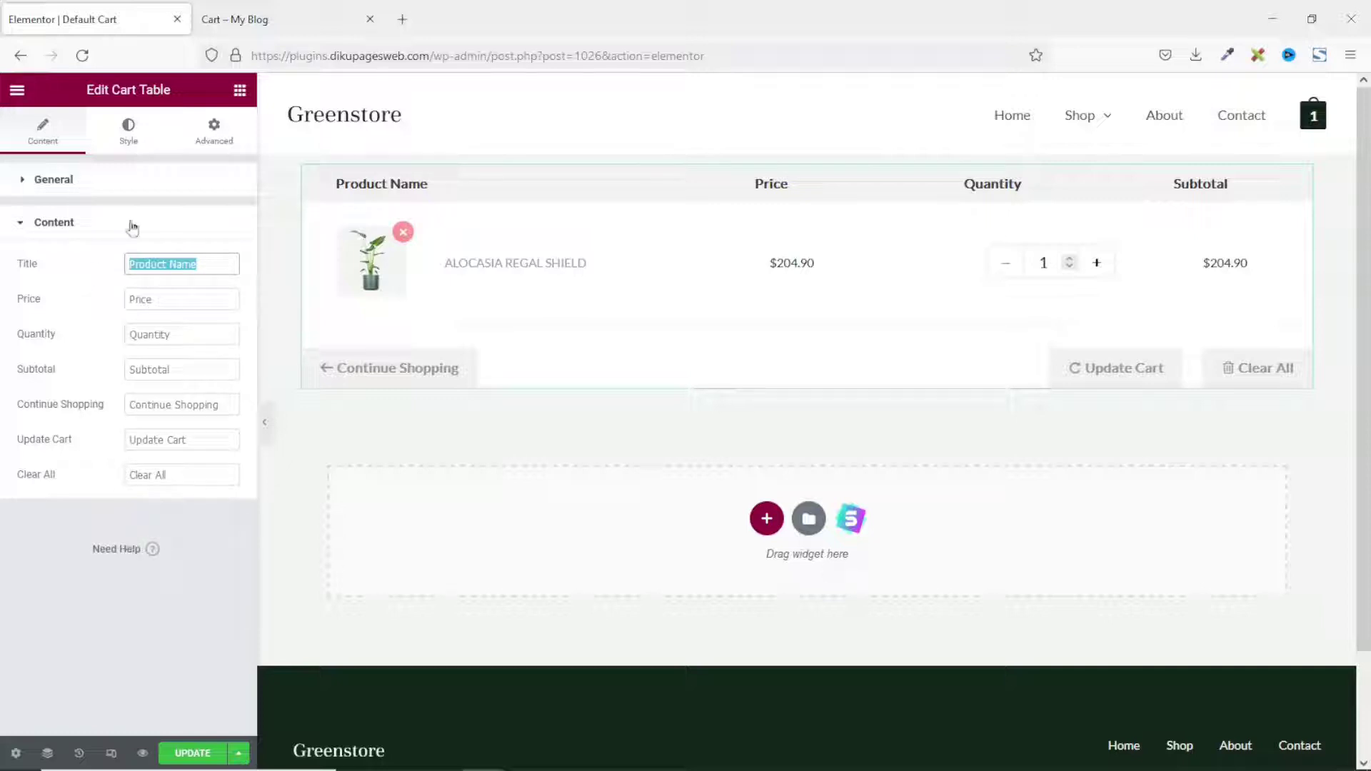
Step: Give the cart table header a green Theme Color 2 background and white title text
{"action": "left_click", "coordinate": [128, 137]}
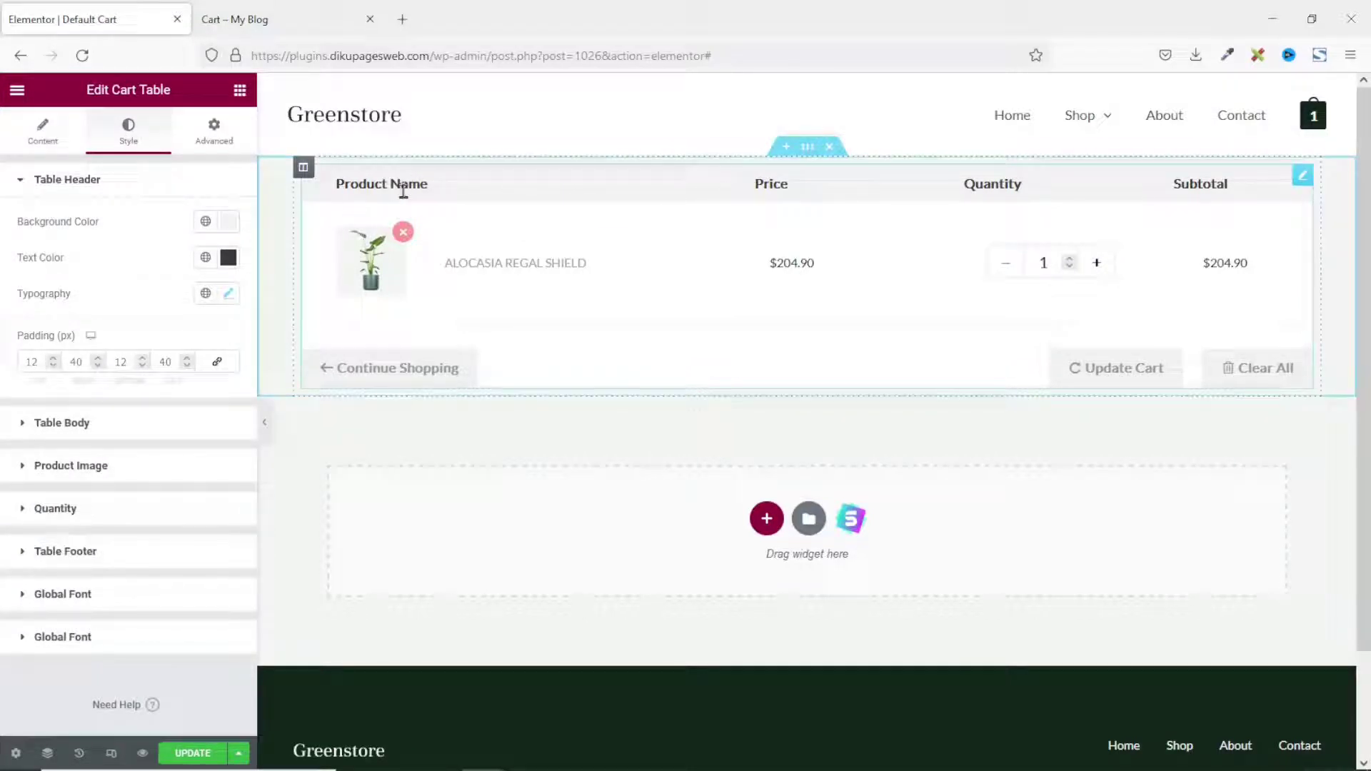
{"action": "left_click", "coordinate": [205, 222]}
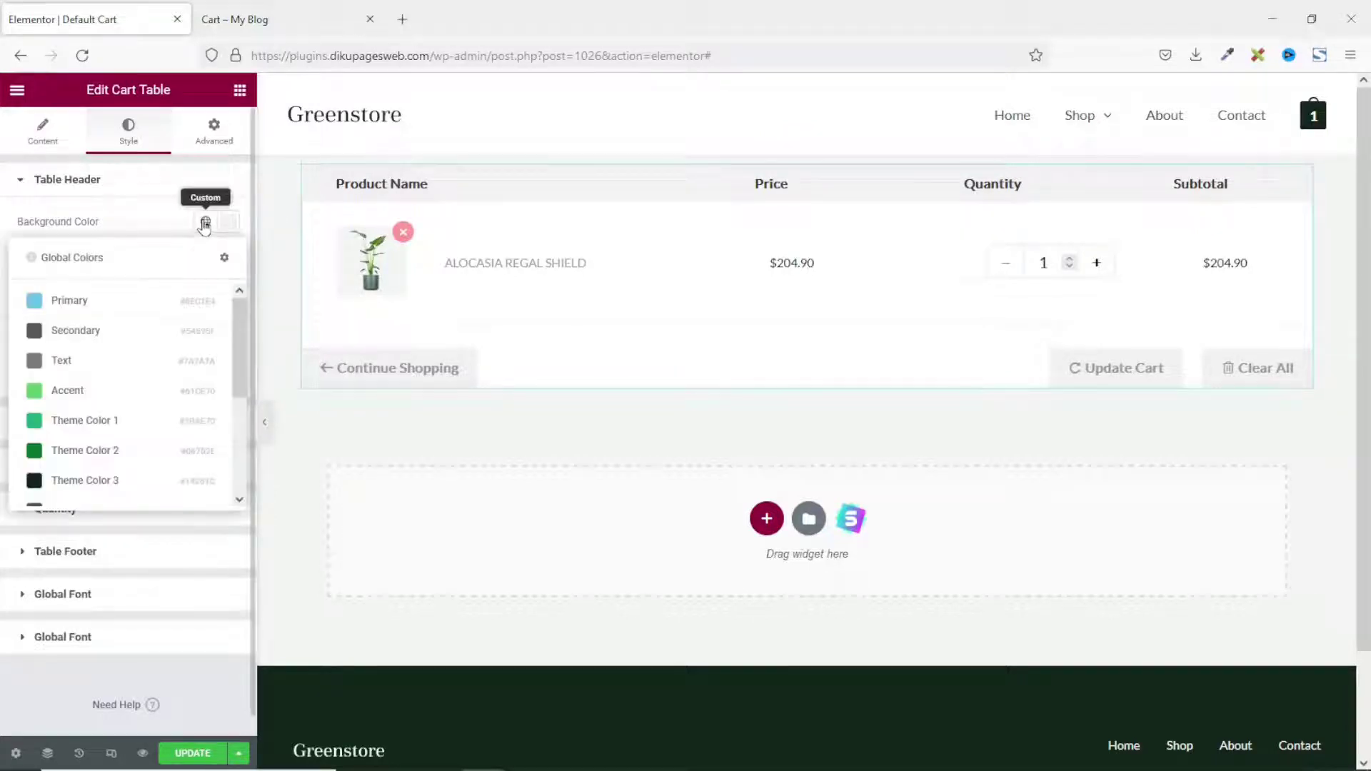
{"action": "left_click", "coordinate": [84, 450]}
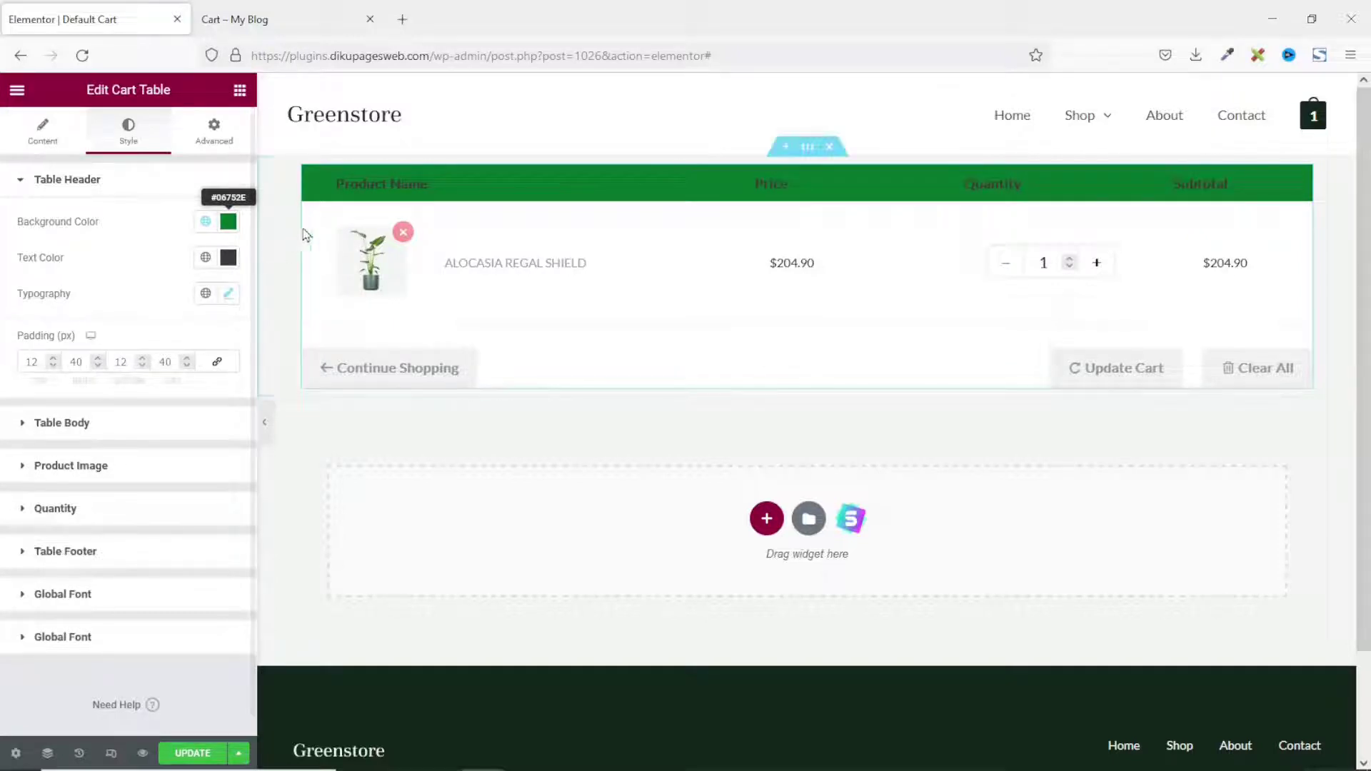
{"action": "left_click", "coordinate": [205, 257]}
{"action": "scroll", "coordinate": [122, 346], "scroll_direction": "down", "scroll_amount": 5}
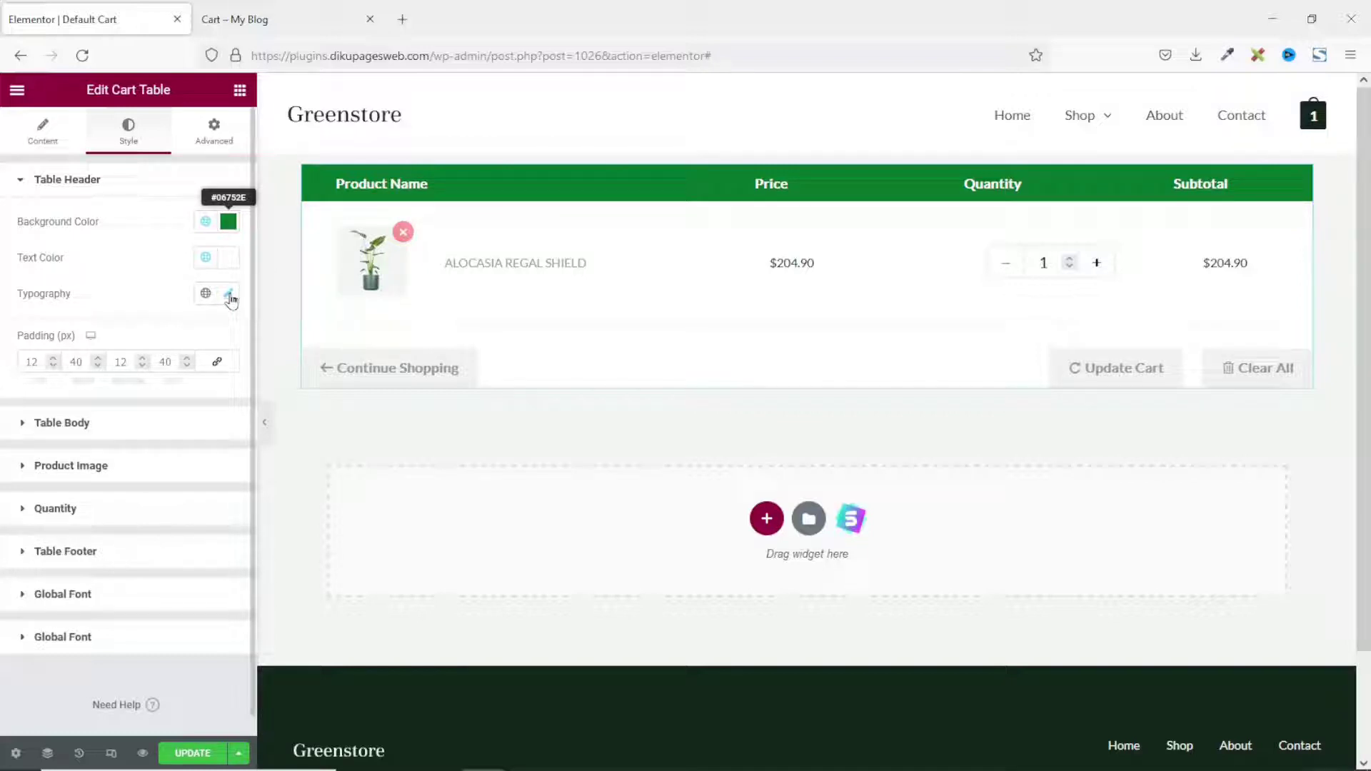
Step: Set the cart table body text colour to dark Theme Color 3
{"action": "left_click", "coordinate": [64, 423]}
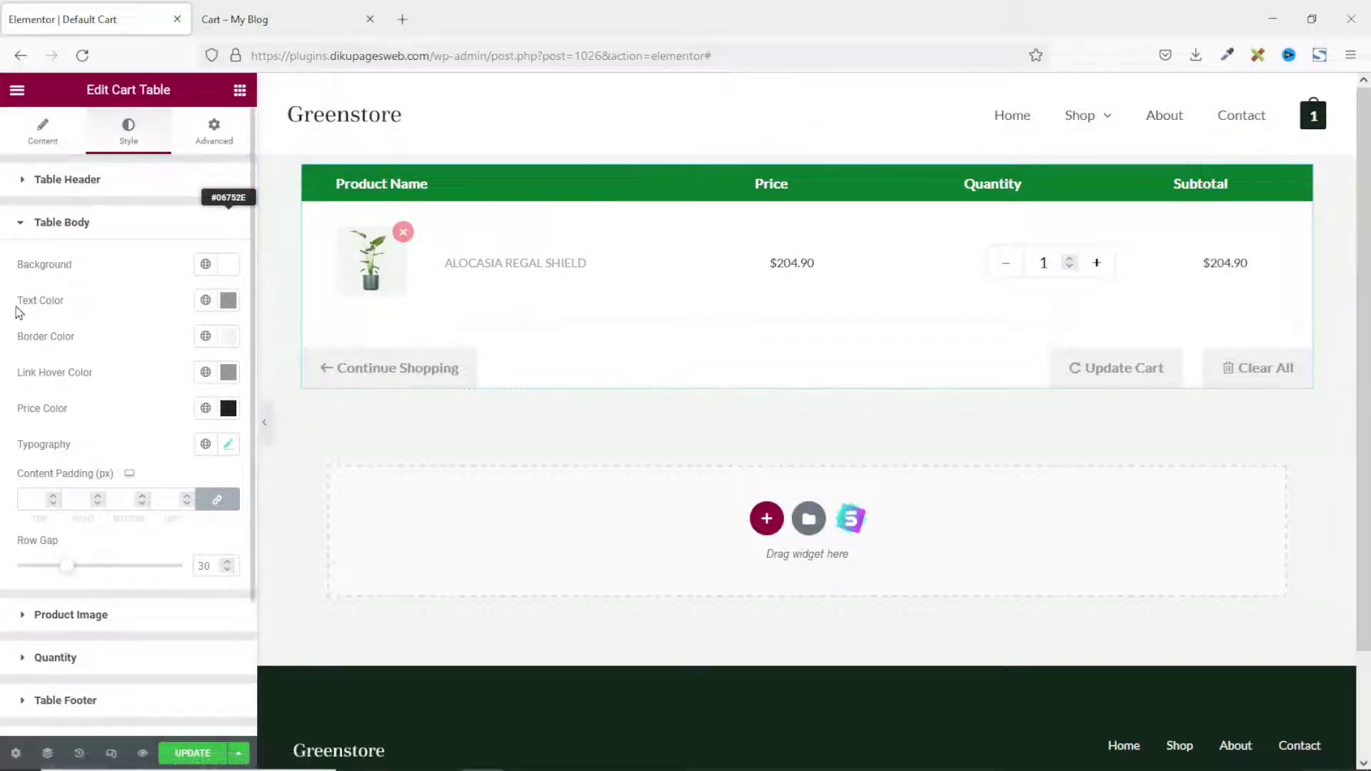
{"action": "left_click", "coordinate": [206, 300]}
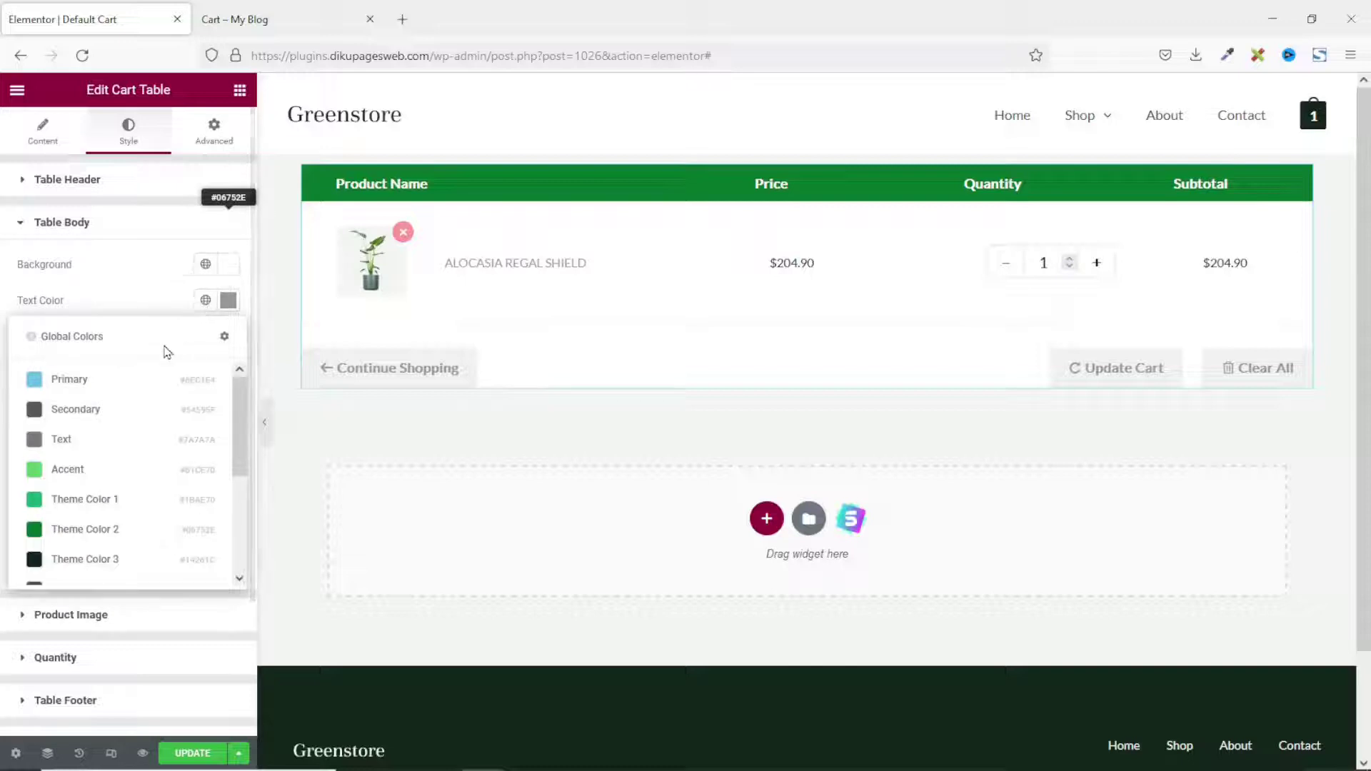
{"action": "left_click", "coordinate": [85, 561]}
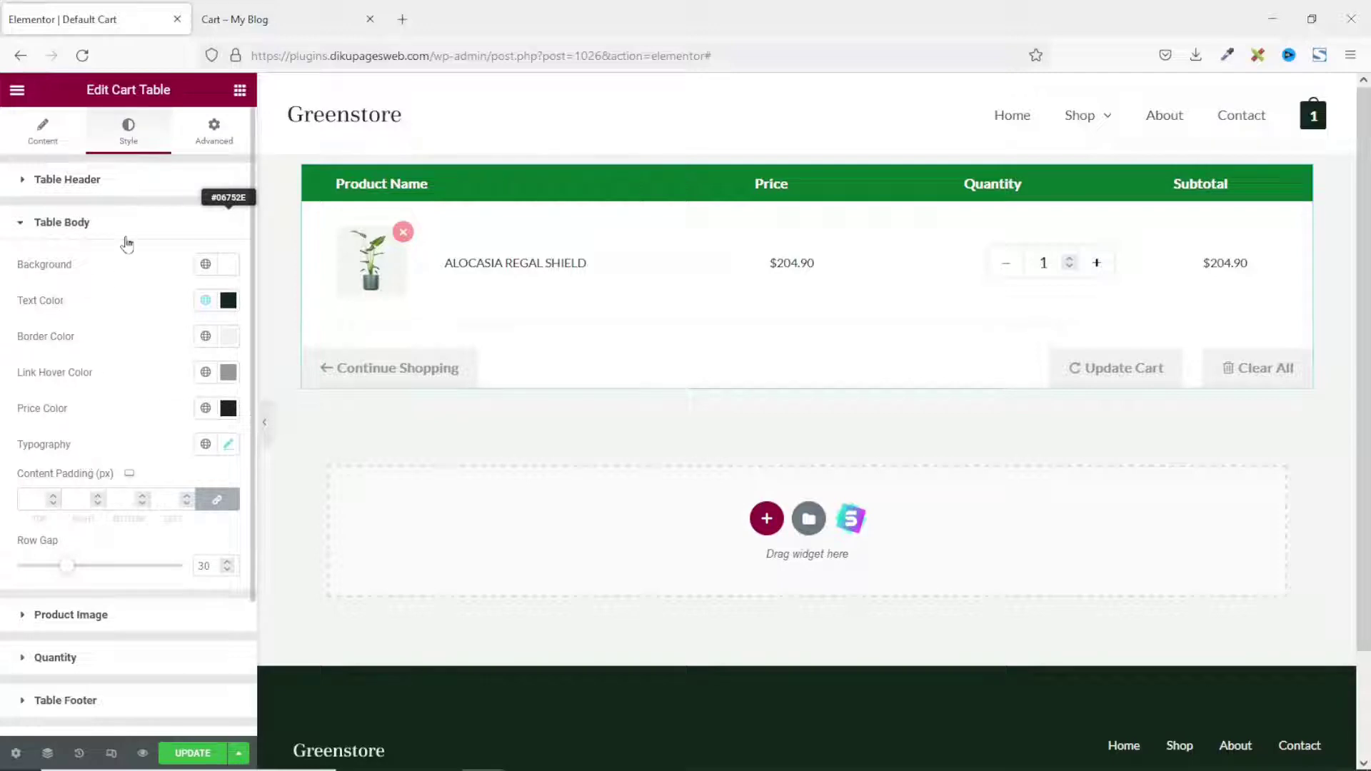
{"action": "scroll", "coordinate": [121, 285], "scroll_direction": "down", "scroll_amount": 2}
Step: Adjust the product image width, leaving it at 80
{"action": "left_click", "coordinate": [65, 529]}
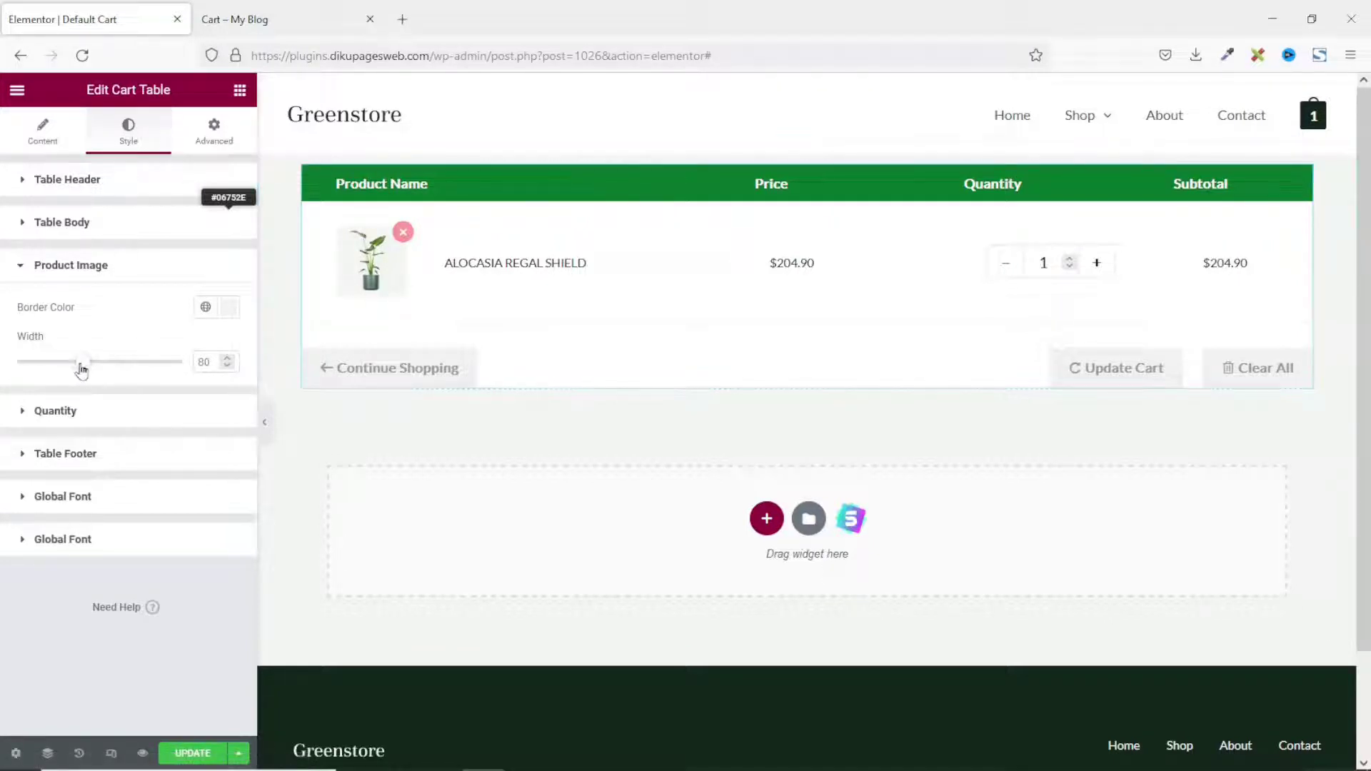
{"action": "mouse_move", "coordinate": [82, 367]}
{"action": "left_mouse_down"}
{"action": "mouse_move", "coordinate": [61, 366]}
{"action": "mouse_move", "coordinate": [110, 363]}
{"action": "mouse_move", "coordinate": [85, 362]}
{"action": "left_mouse_up"}
{"action": "left_click", "coordinate": [226, 367]}
{"action": "left_click", "coordinate": [51, 415]}
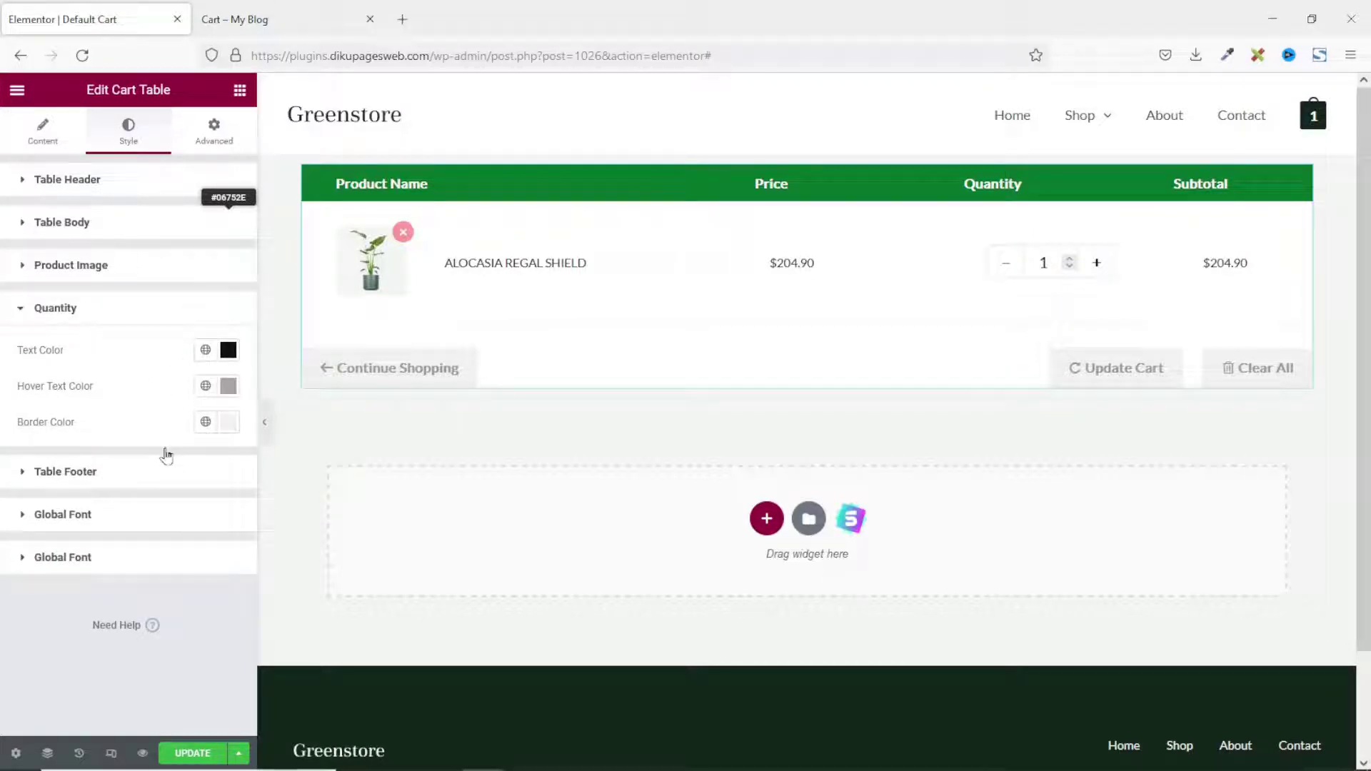
Step: Make the footer buttons white text on a green Theme Color 2 background
{"action": "left_click", "coordinate": [68, 473]}
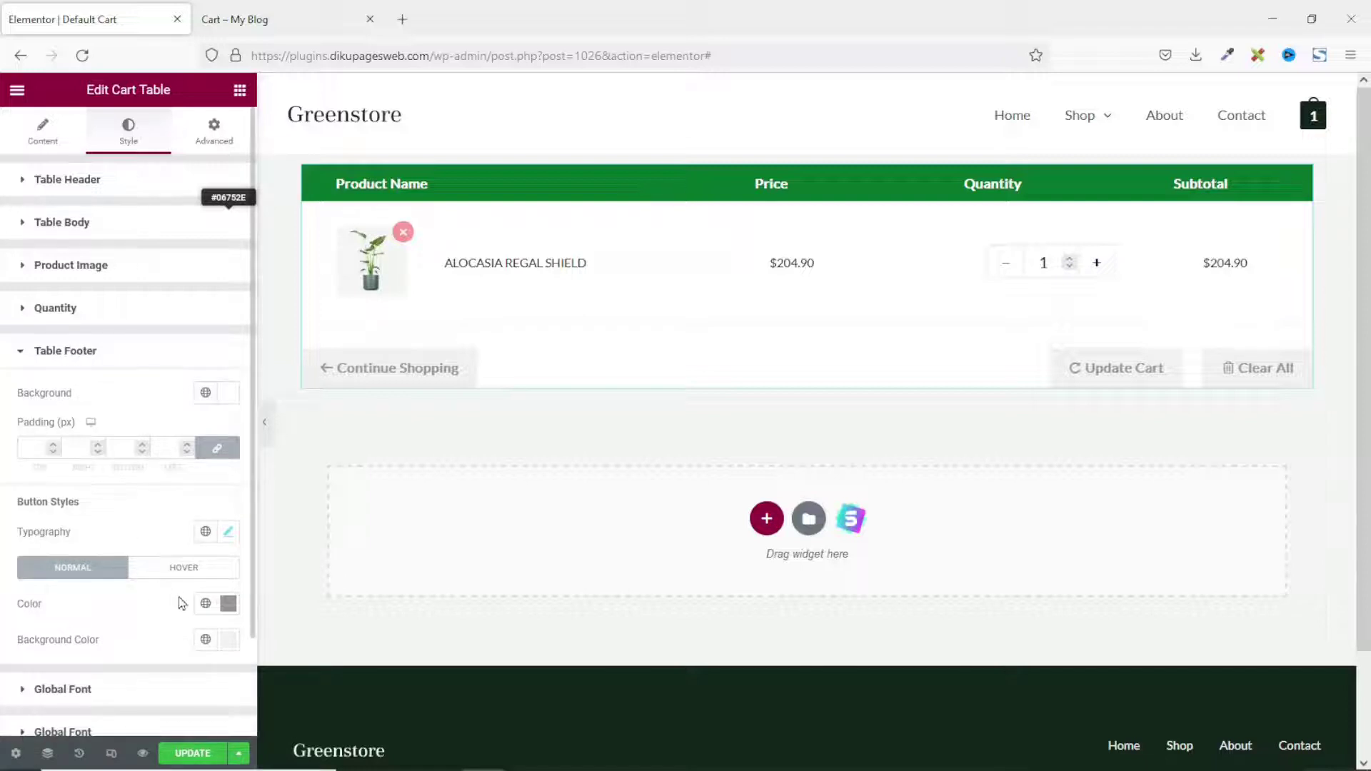
{"action": "left_click", "coordinate": [206, 605]}
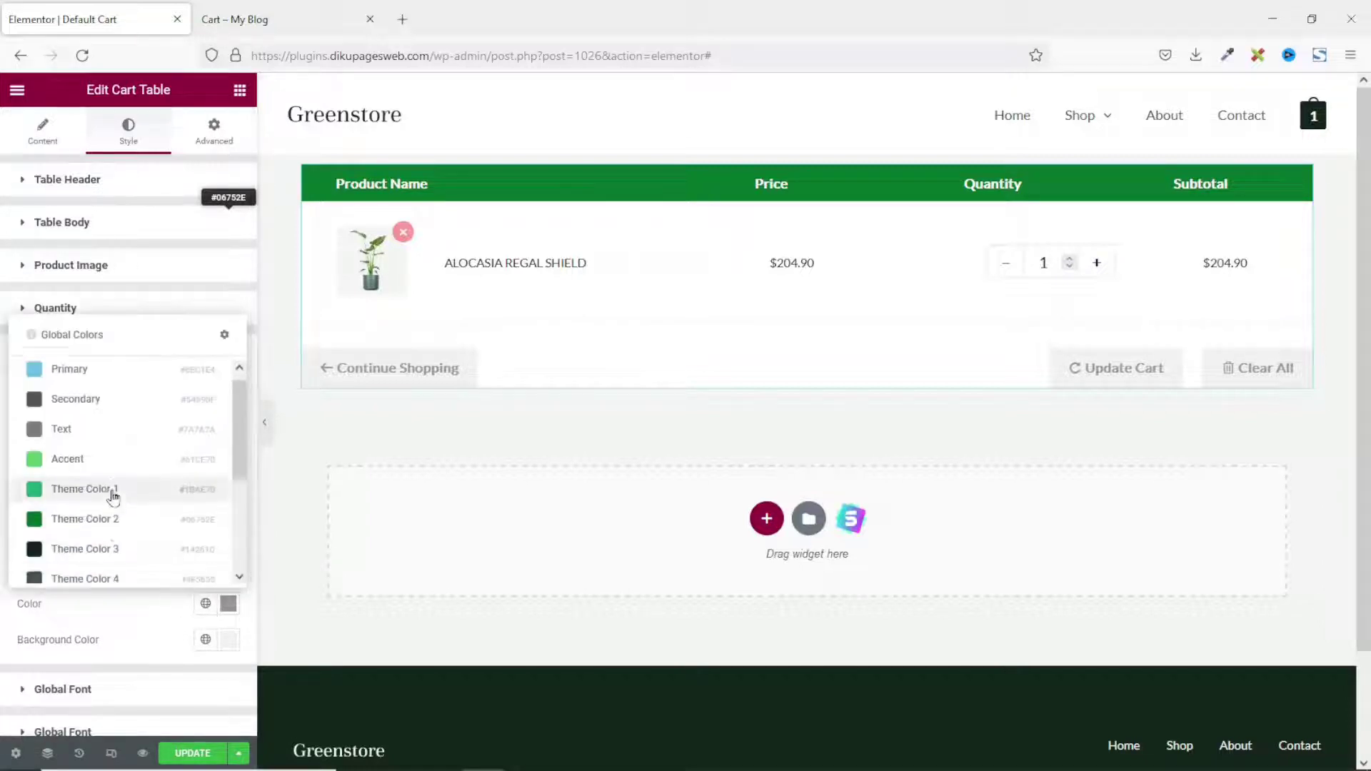
{"action": "scroll", "coordinate": [108, 492], "scroll_direction": "down", "scroll_amount": 2}
{"action": "left_click", "coordinate": [86, 472]}
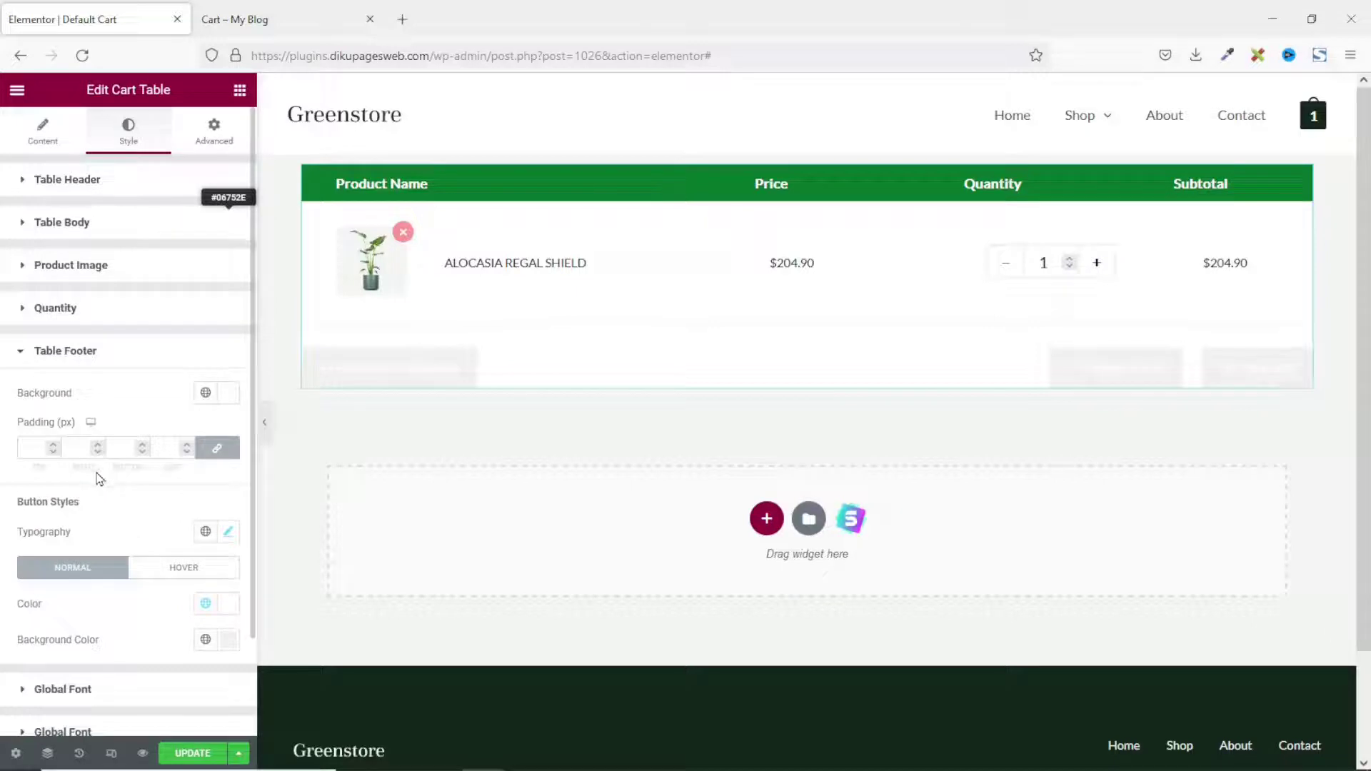
{"action": "left_click", "coordinate": [206, 639]}
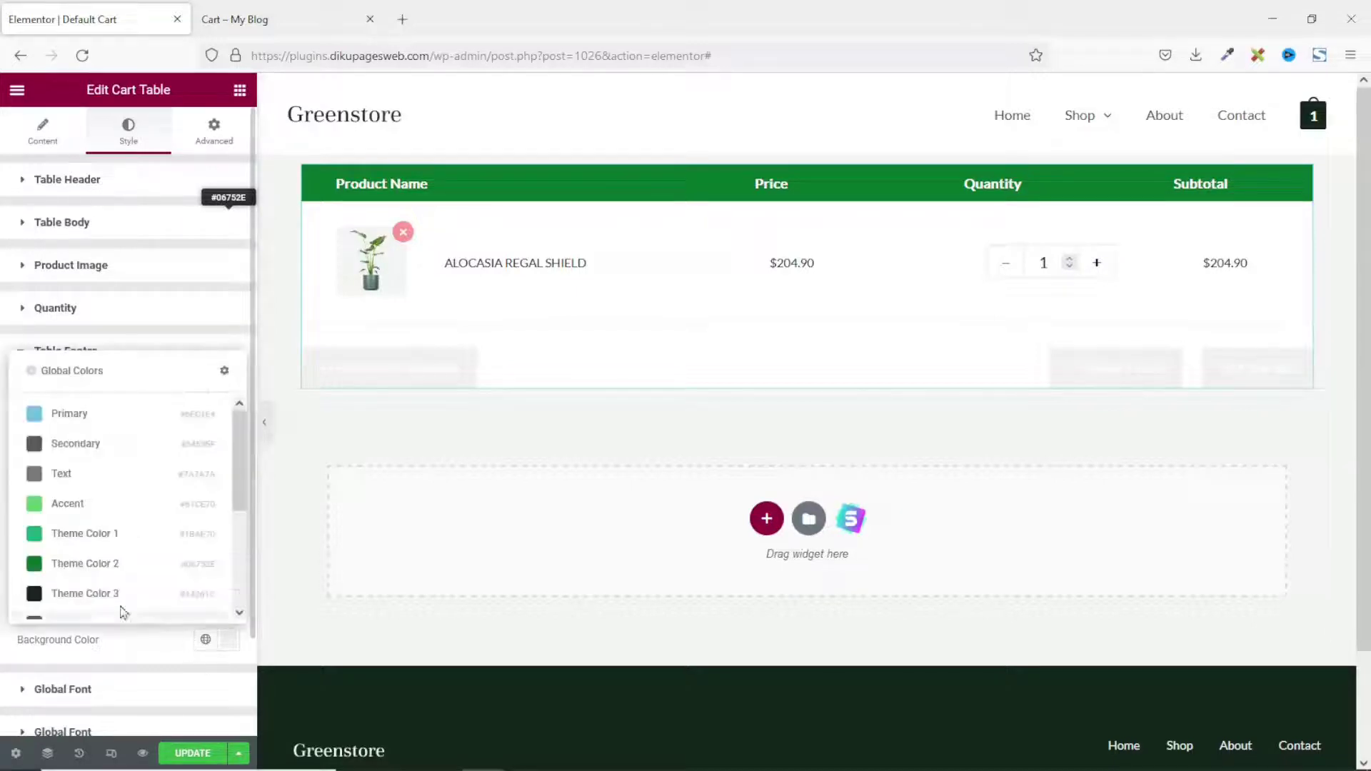
{"action": "left_click", "coordinate": [80, 561]}
{"action": "scroll", "coordinate": [84, 569], "scroll_direction": "down", "scroll_amount": 2}
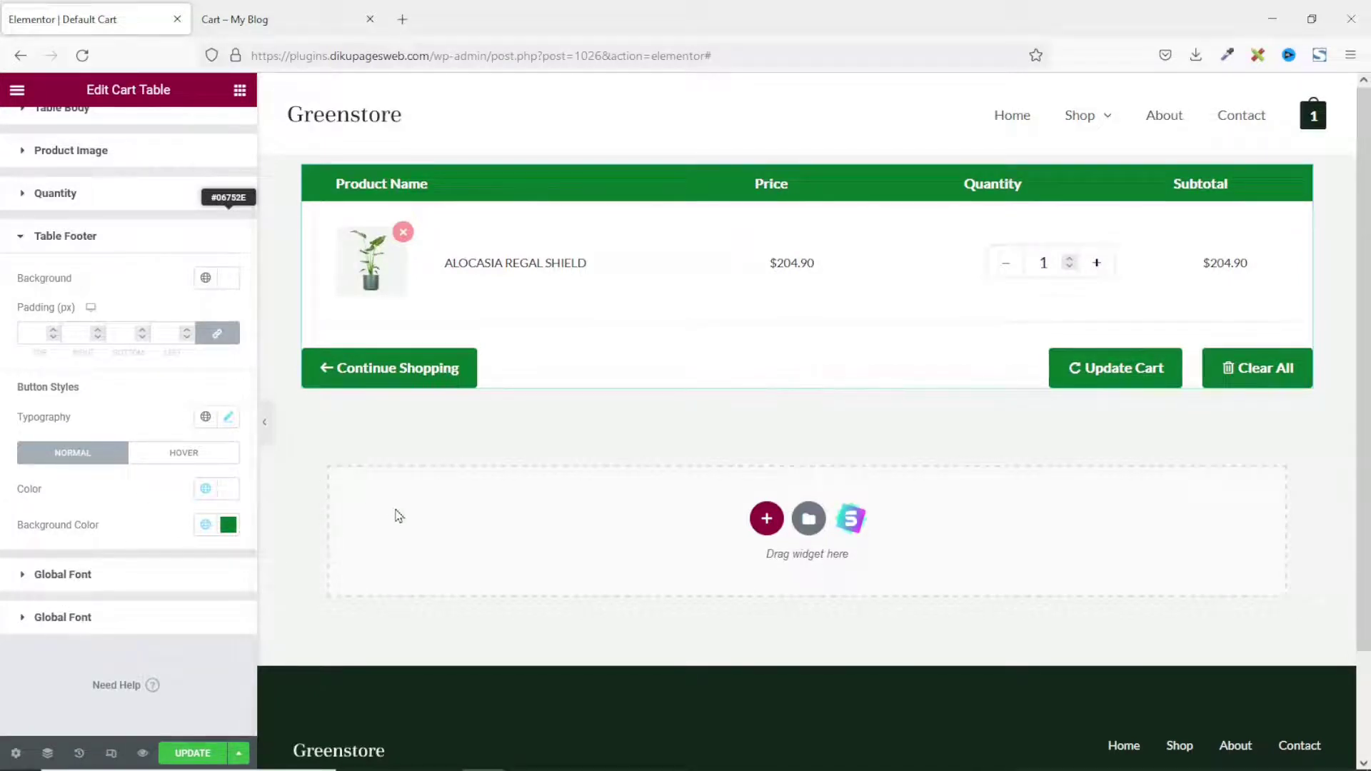
{"action": "left_click", "coordinate": [713, 159]}
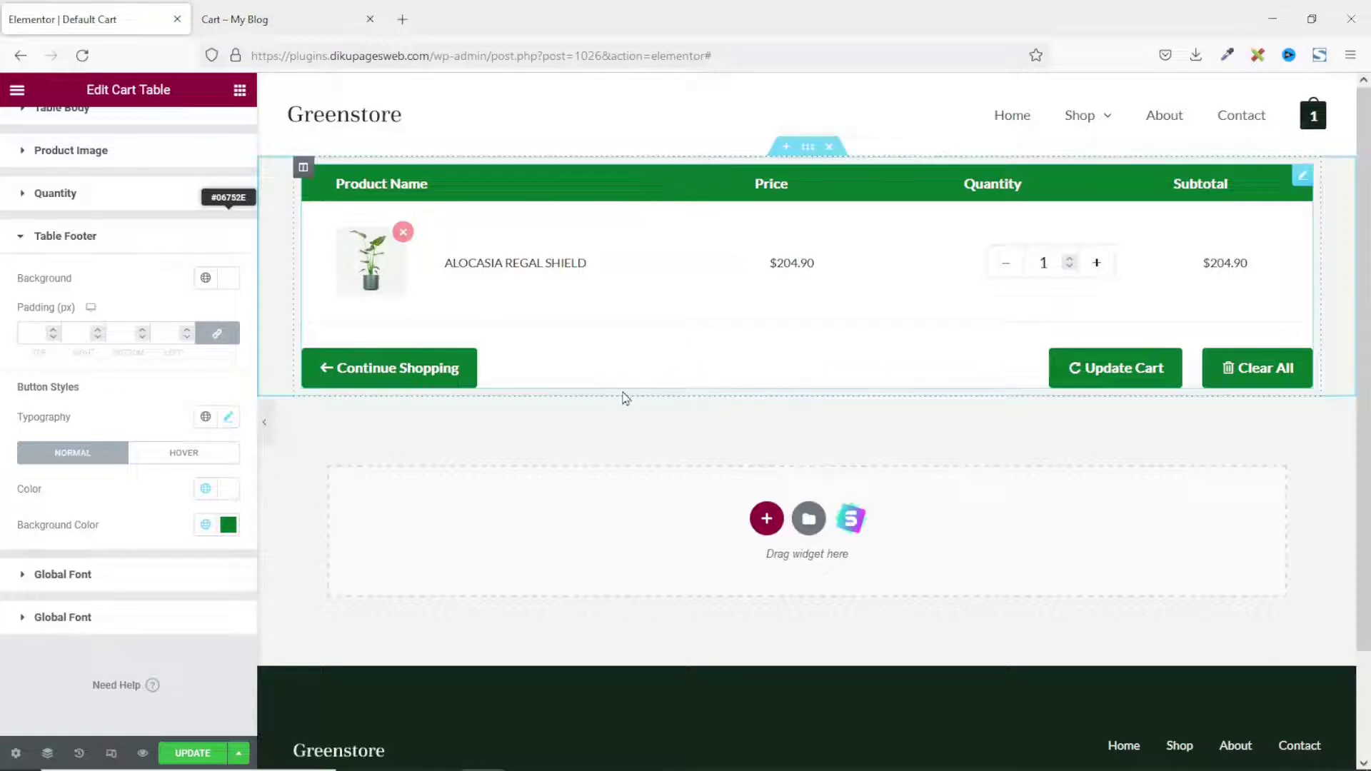
Step: Give the cart table's section an 80 px top and bottom margin
{"action": "mouse_move", "coordinate": [646, 309]}
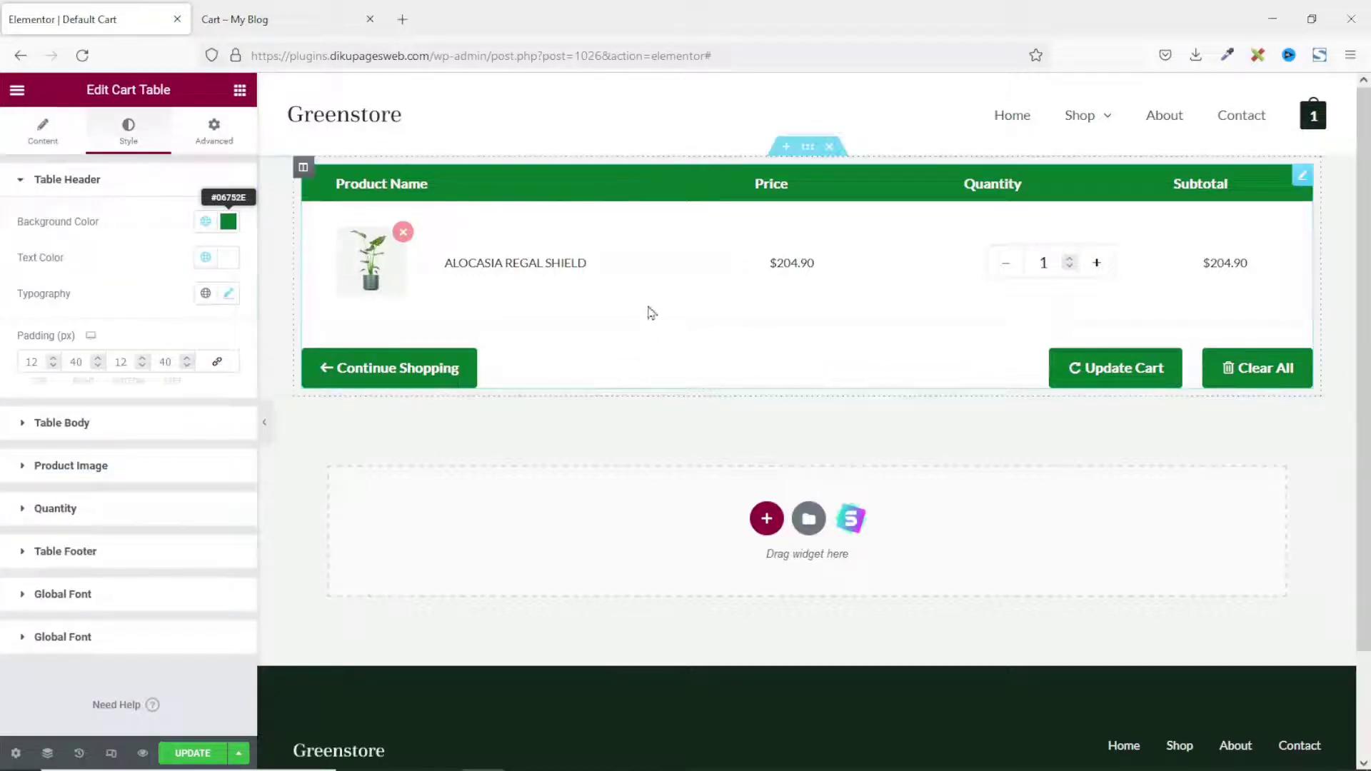
{"action": "left_click", "coordinate": [809, 147]}
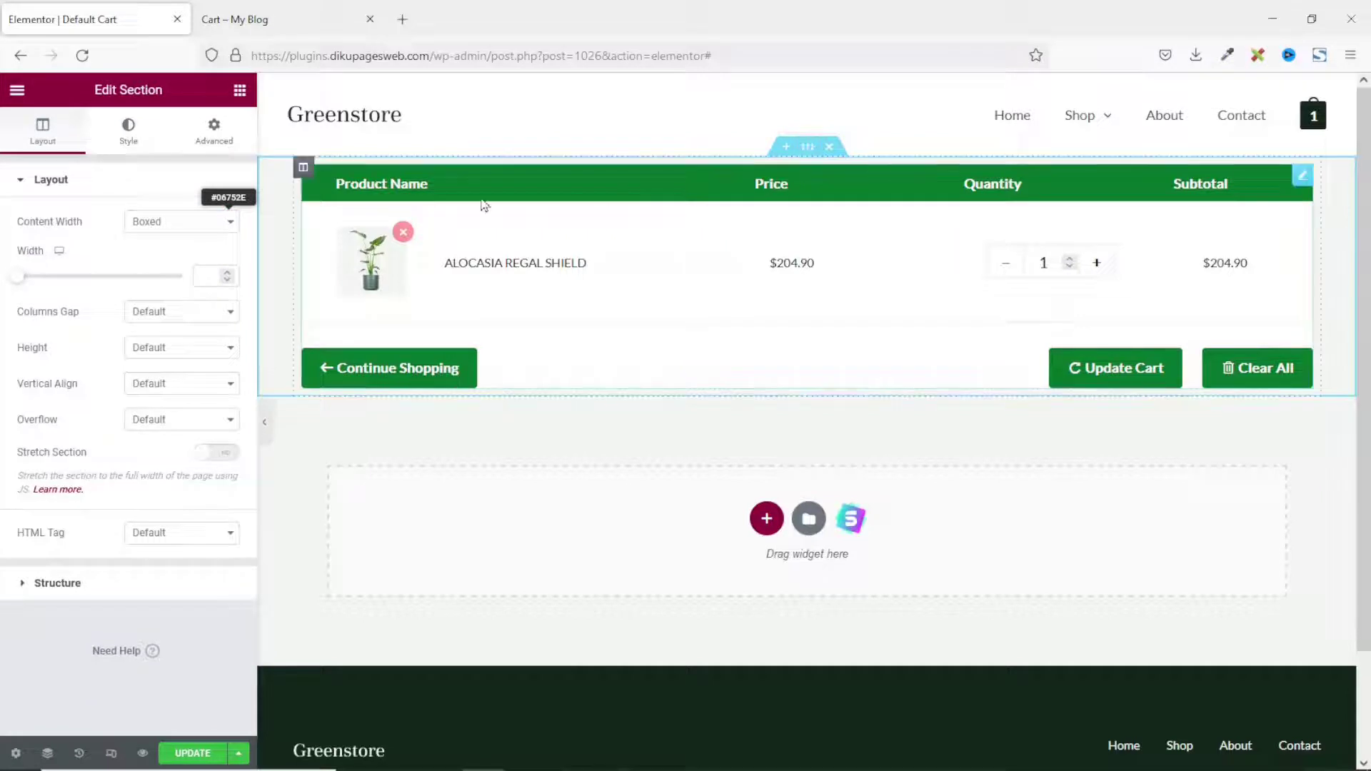
{"action": "left_click", "coordinate": [203, 132]}
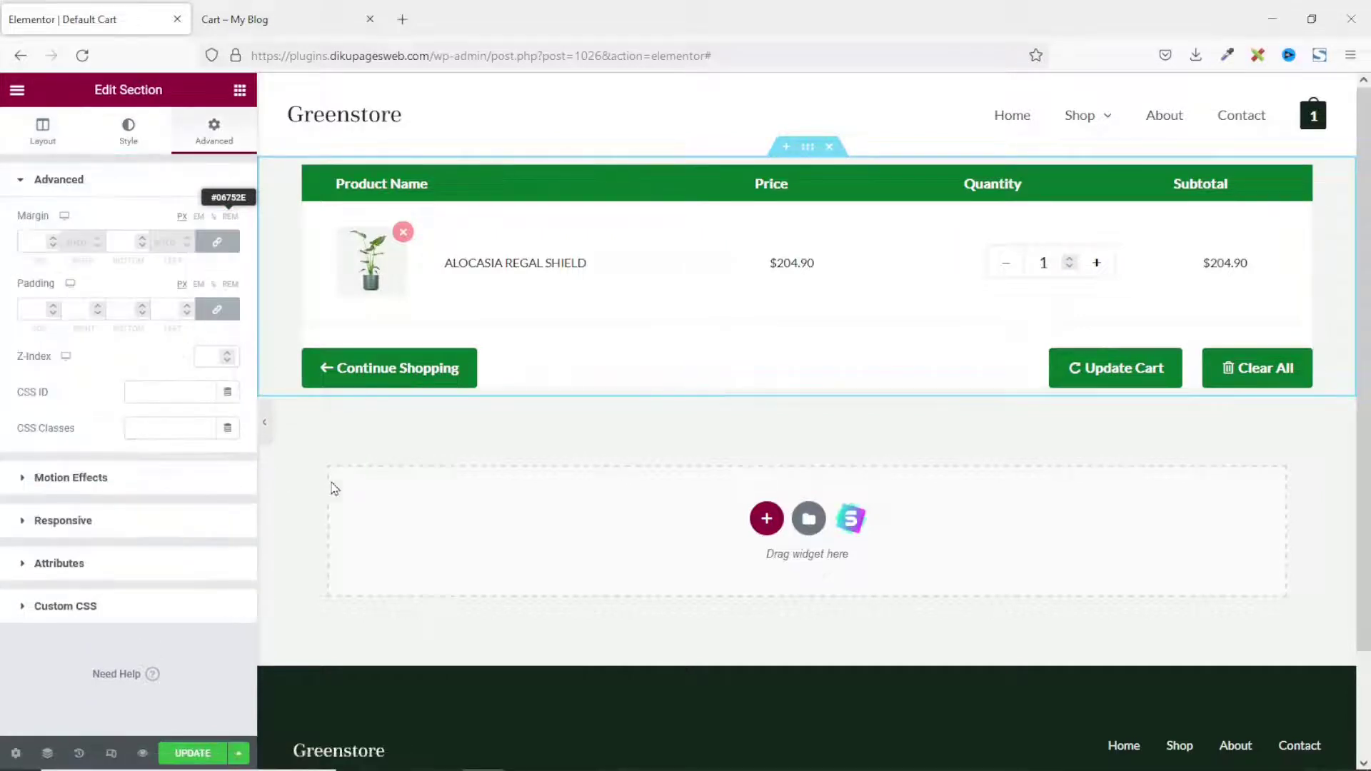
{"action": "left_click", "coordinate": [23, 236]}
{"action": "type", "text": "80"}
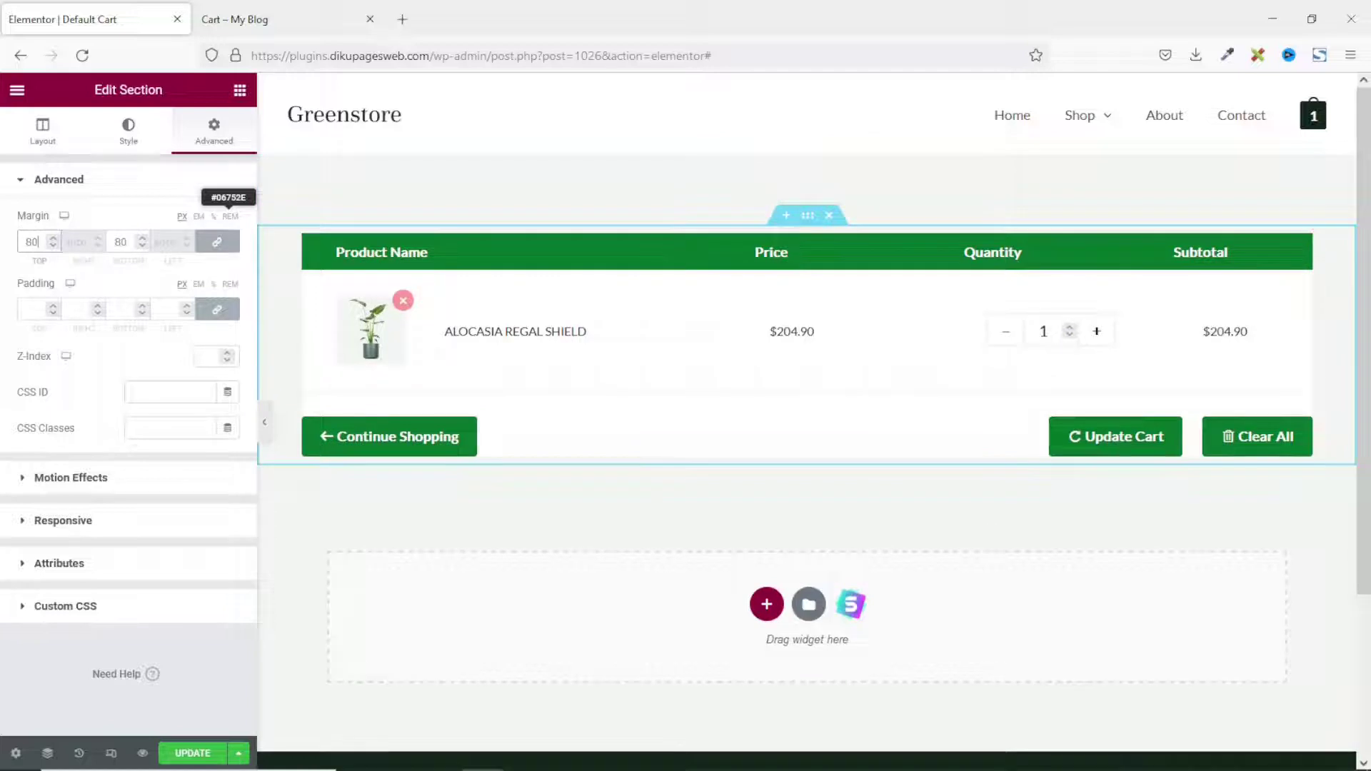
{"action": "key", "text": "Tab"}
{"action": "key", "text": "Tab"}
{"action": "scroll", "coordinate": [610, 584], "scroll_direction": "down", "scroll_amount": 1}
{"action": "left_click", "coordinate": [239, 90]}
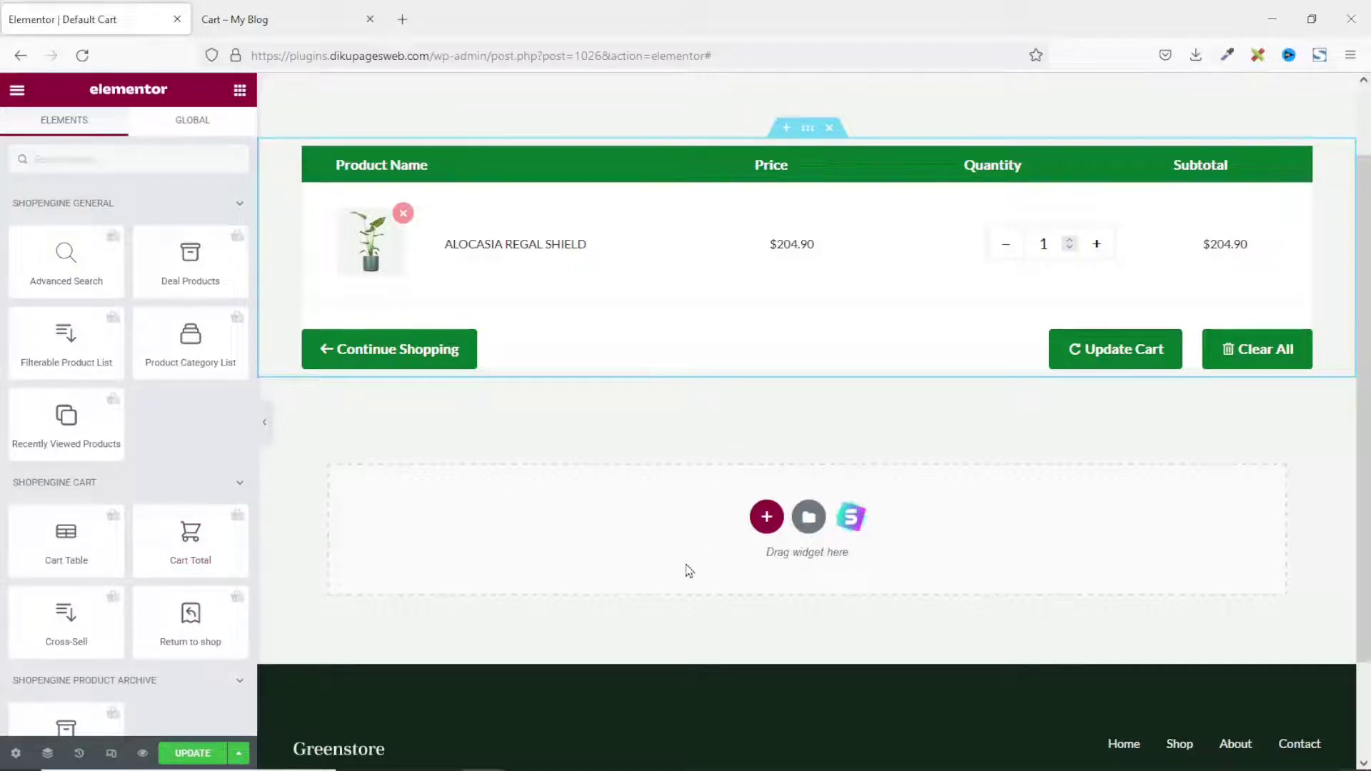
Step: Add a two-column section below the cart table and unlink its margin values
{"action": "left_click", "coordinate": [766, 516]}
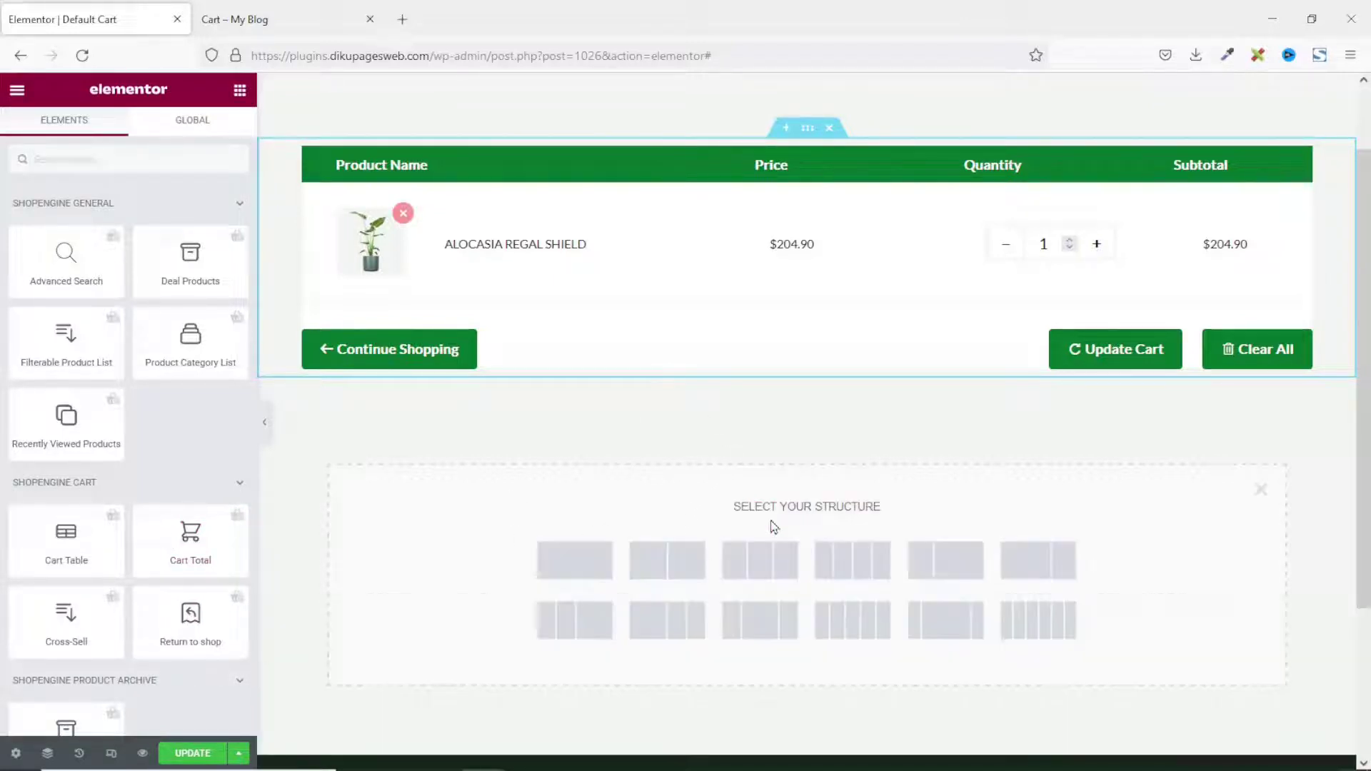
{"action": "left_click", "coordinate": [667, 566]}
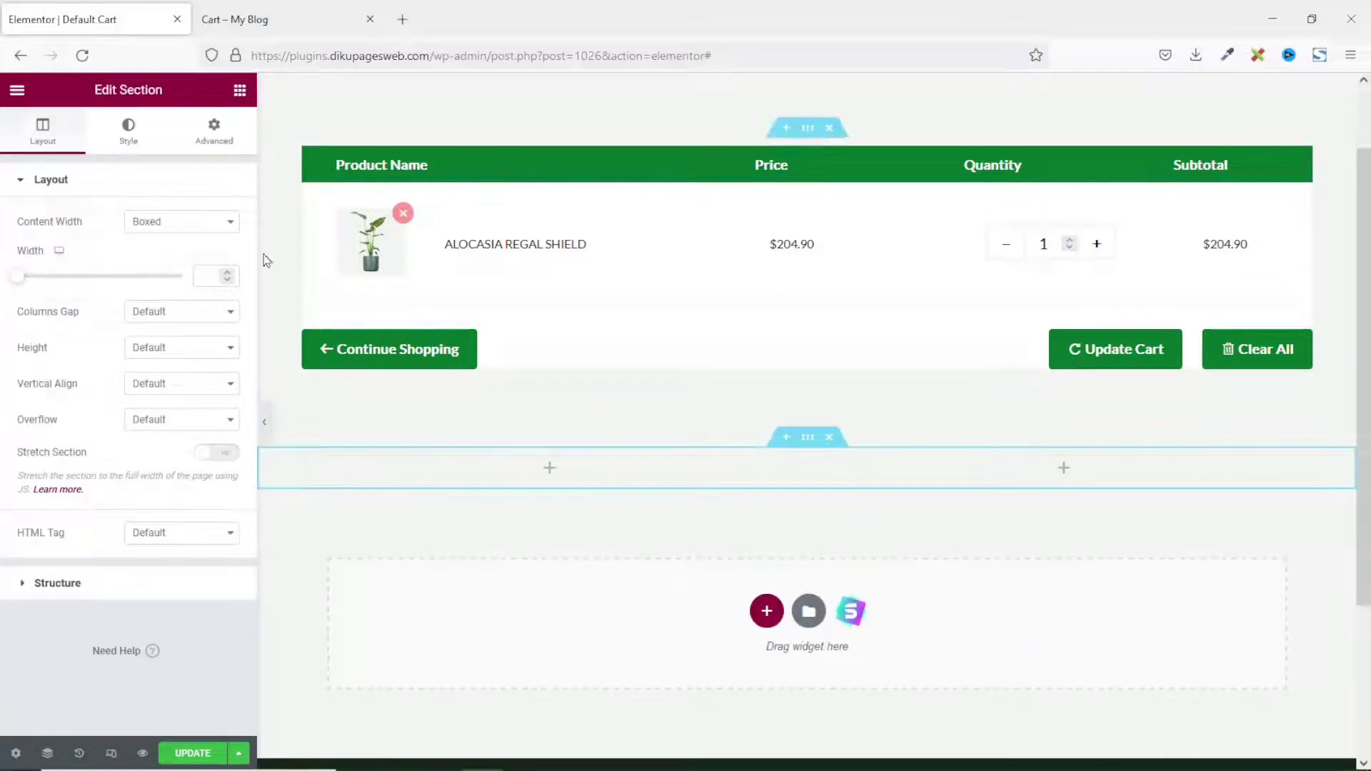
{"action": "left_click", "coordinate": [214, 130]}
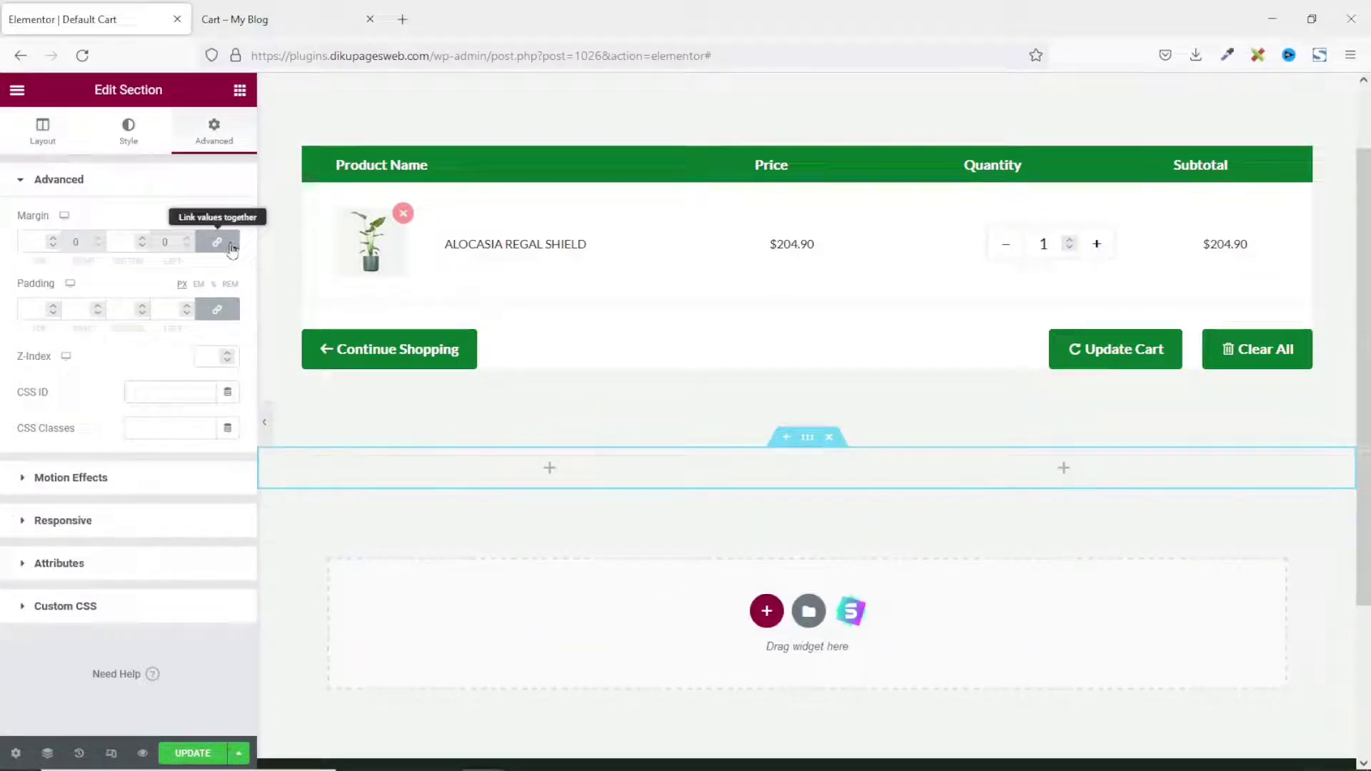
{"action": "left_click", "coordinate": [217, 241]}
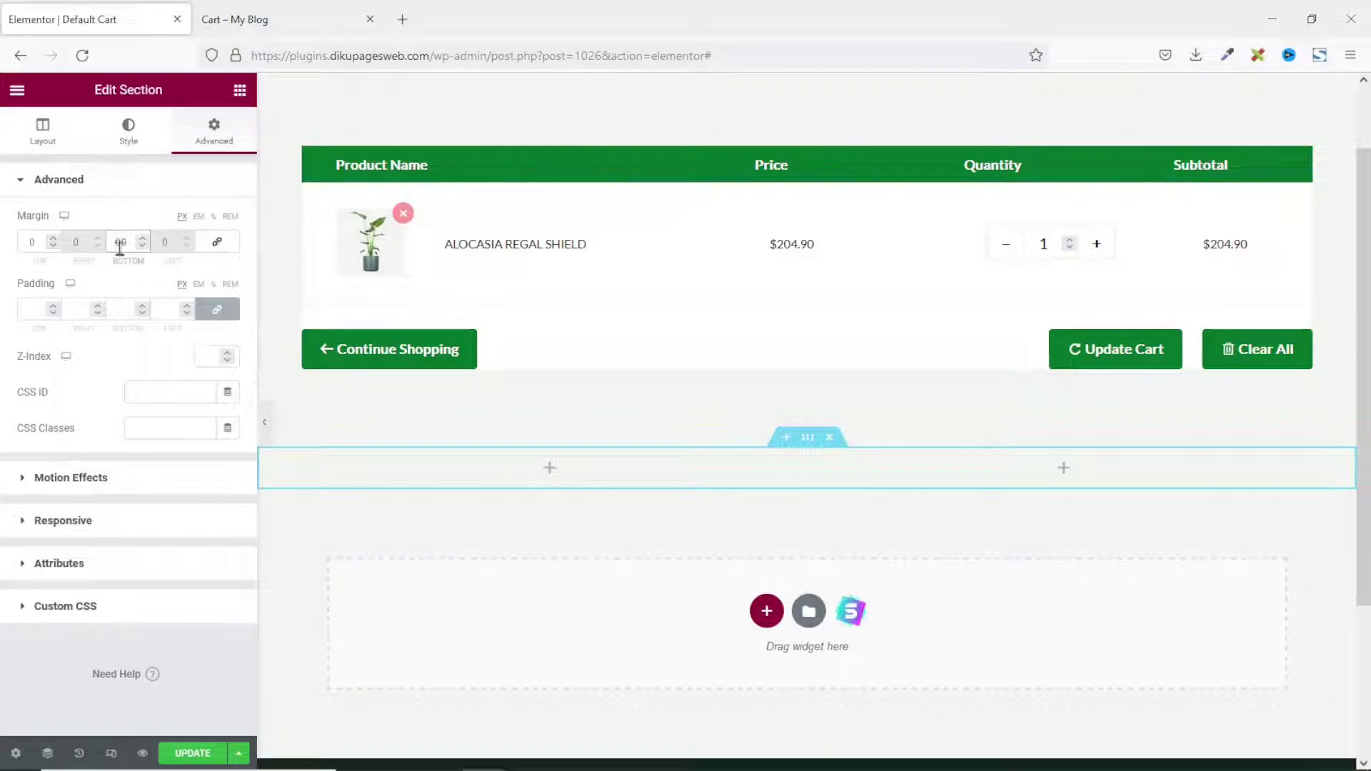
Step: Place the ShopEngine Cart Total widget in the right column, showing $204.90 totals
{"action": "left_click", "coordinate": [238, 89]}
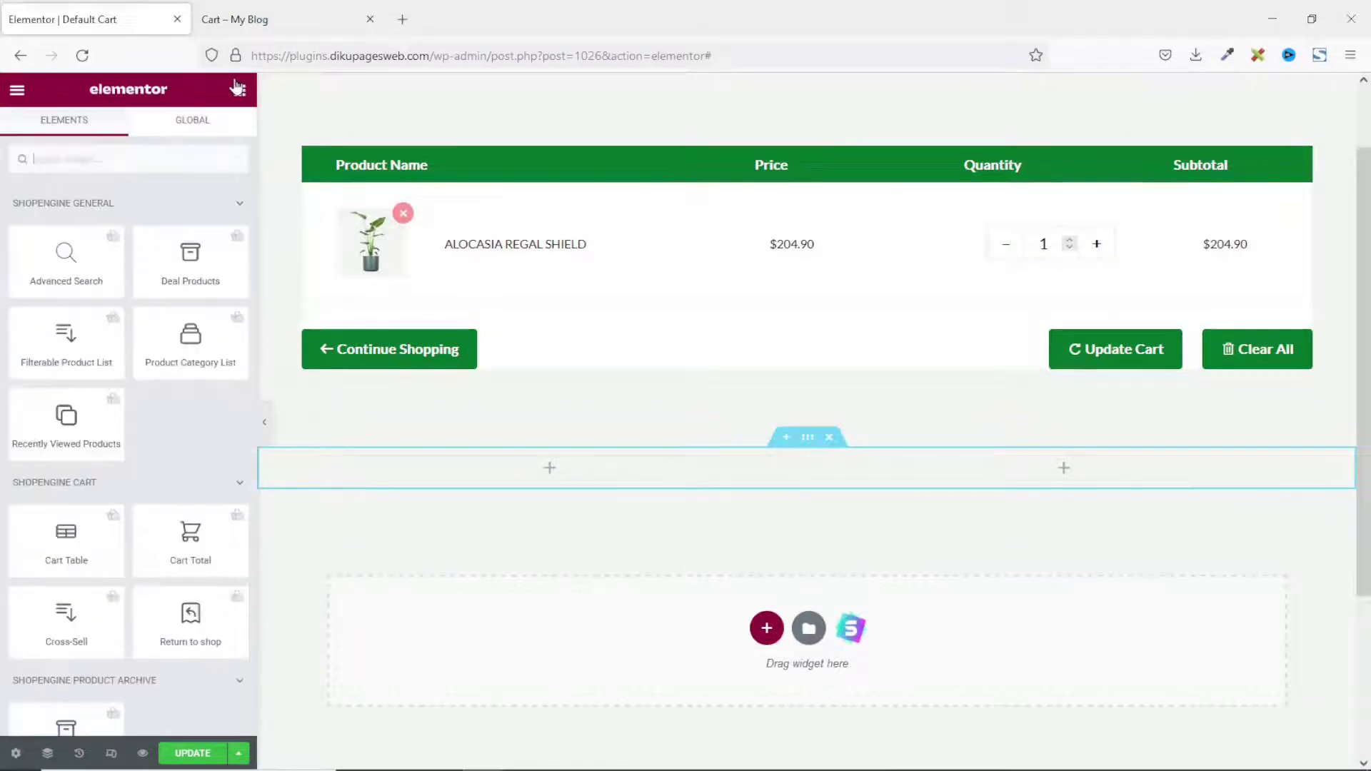
{"action": "left_click_drag", "start_coordinate": [170, 552], "coordinate": [954, 460]}
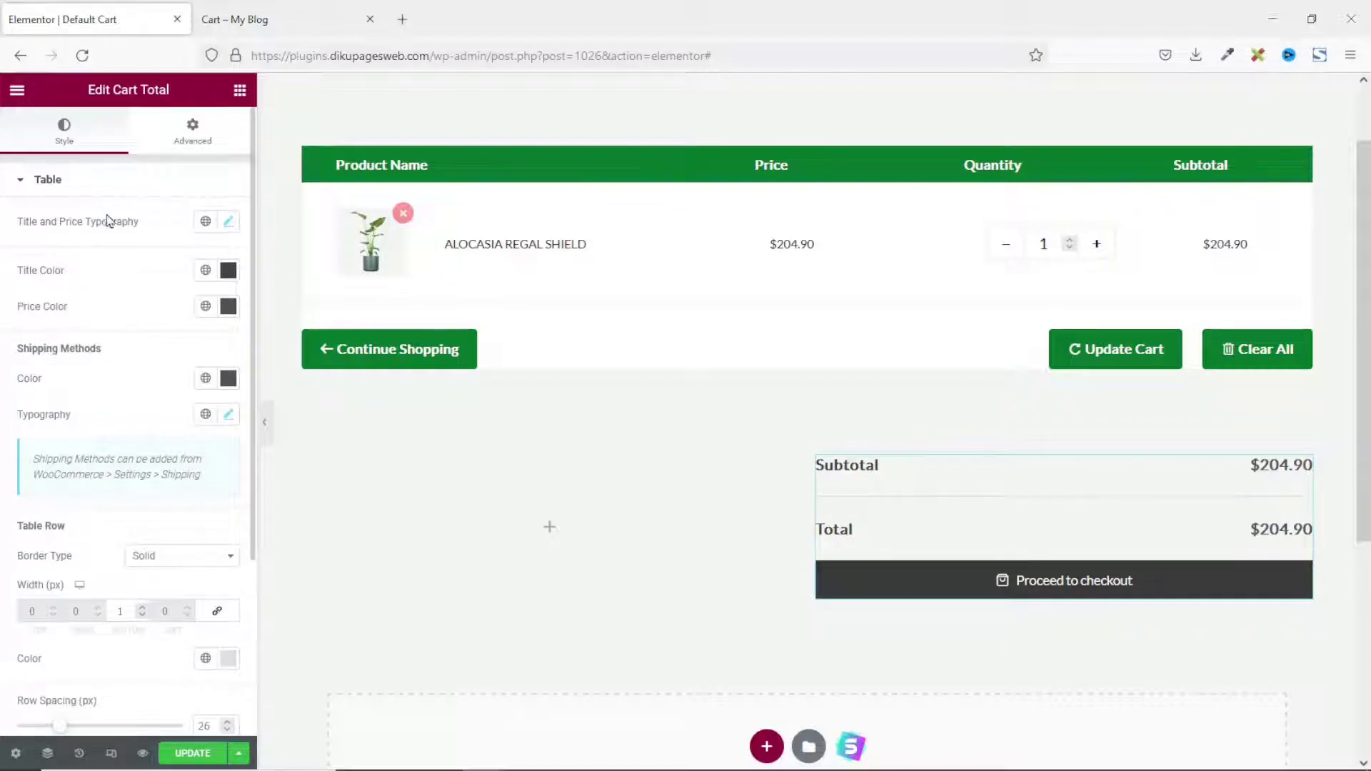
{"action": "scroll", "coordinate": [123, 372], "scroll_direction": "down", "scroll_amount": 3}
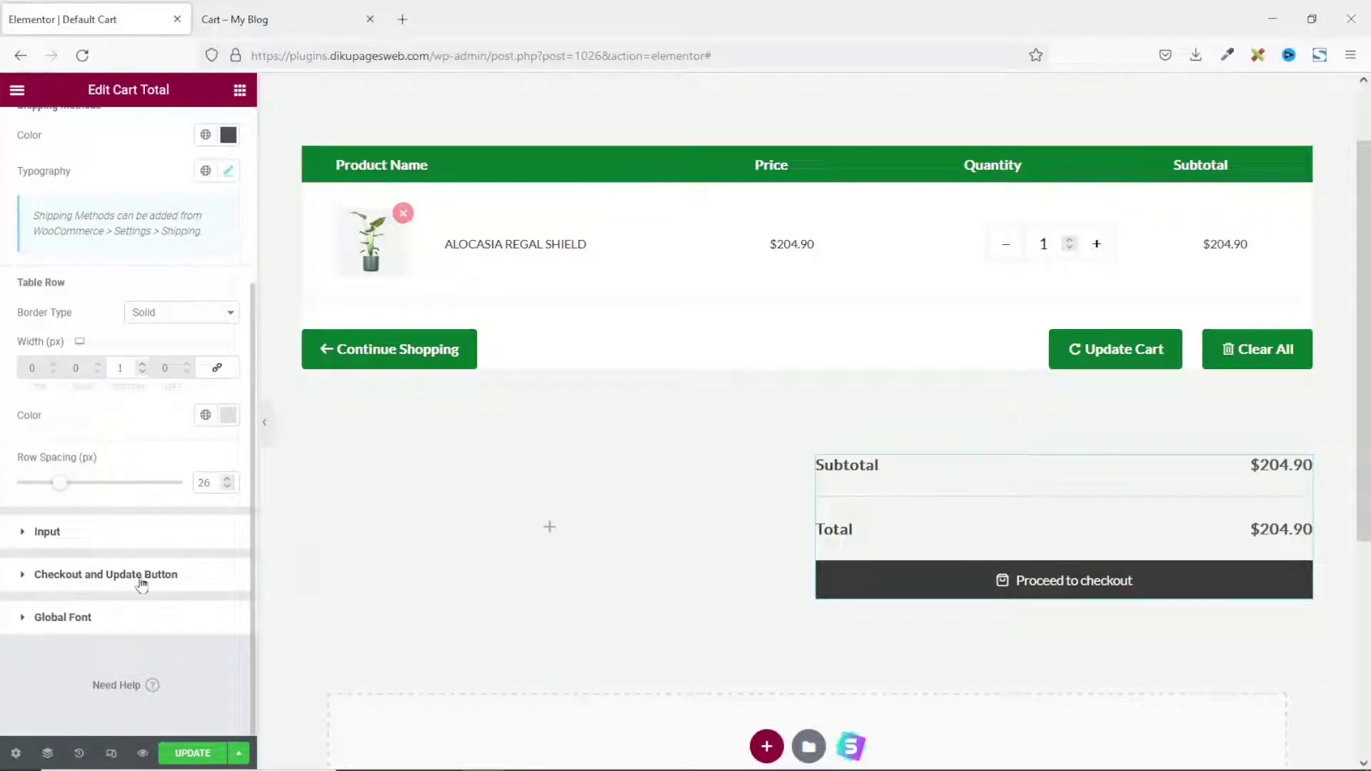
Step: Give the Proceed to checkout button a Theme Color 2 green background and a Theme Color 3 hover background
{"action": "left_click", "coordinate": [99, 575]}
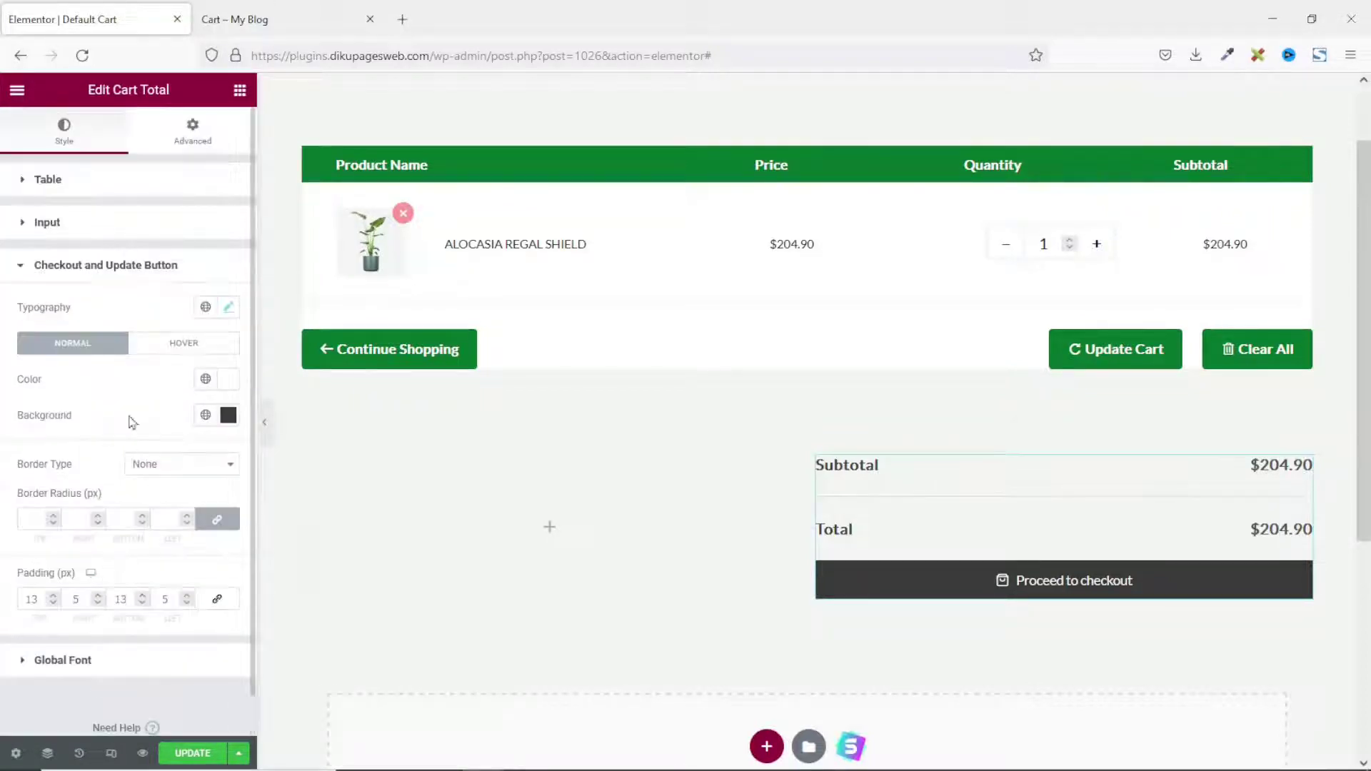
{"action": "left_click", "coordinate": [205, 419]}
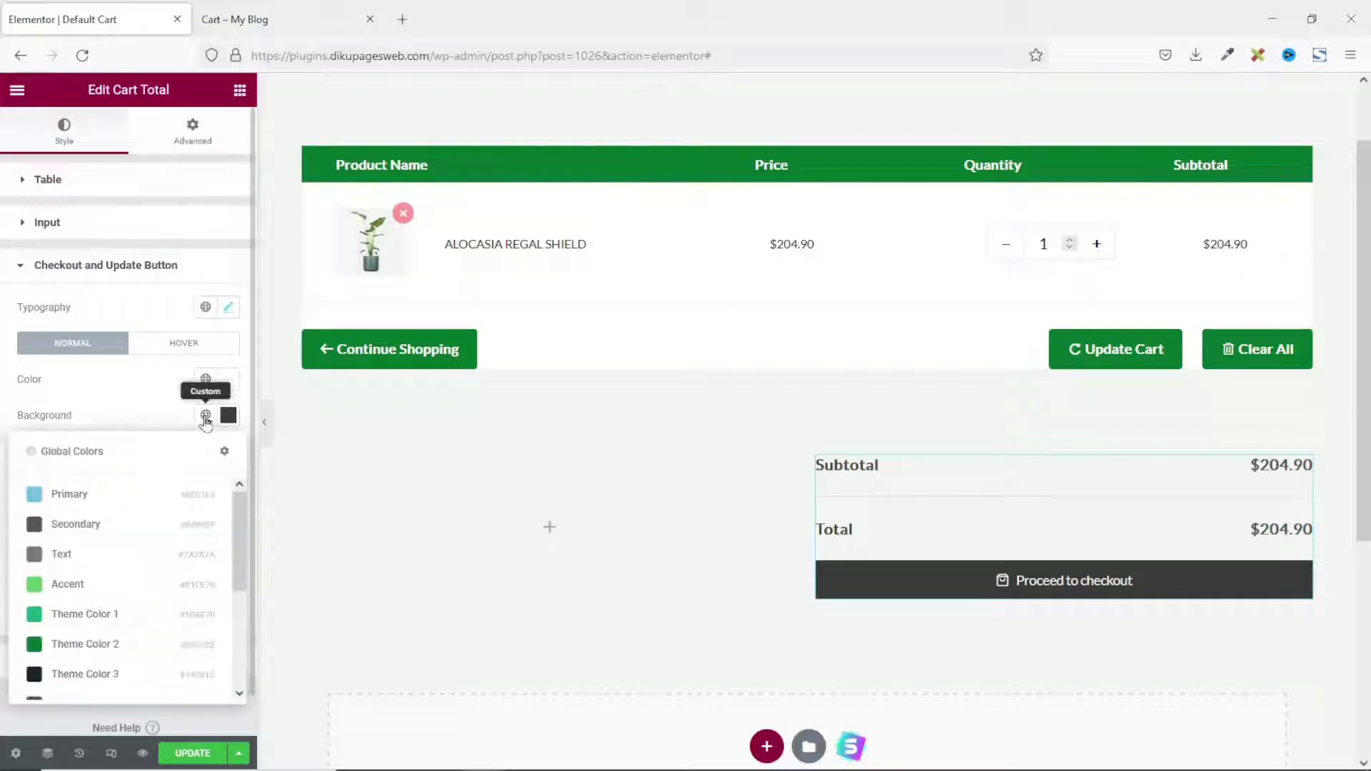
{"action": "left_click", "coordinate": [81, 645]}
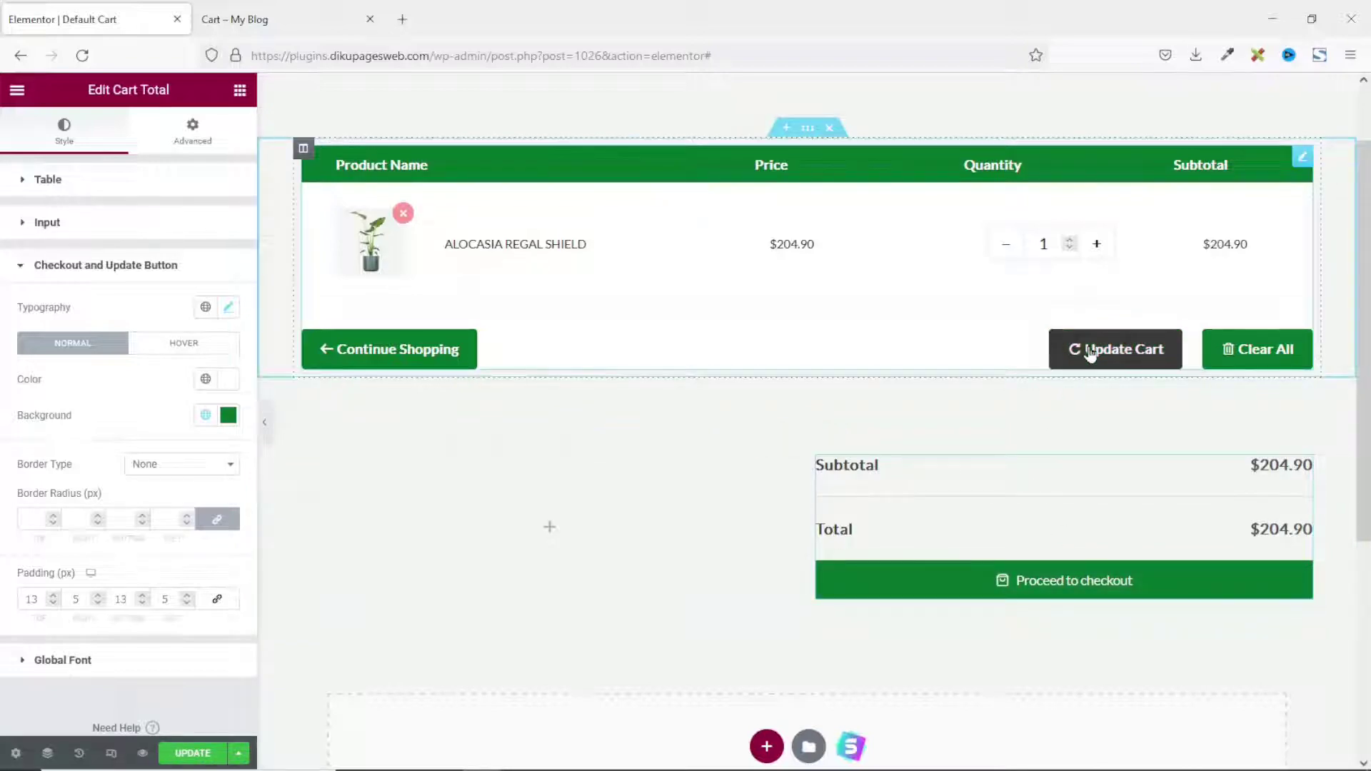
{"action": "left_click", "coordinate": [175, 346]}
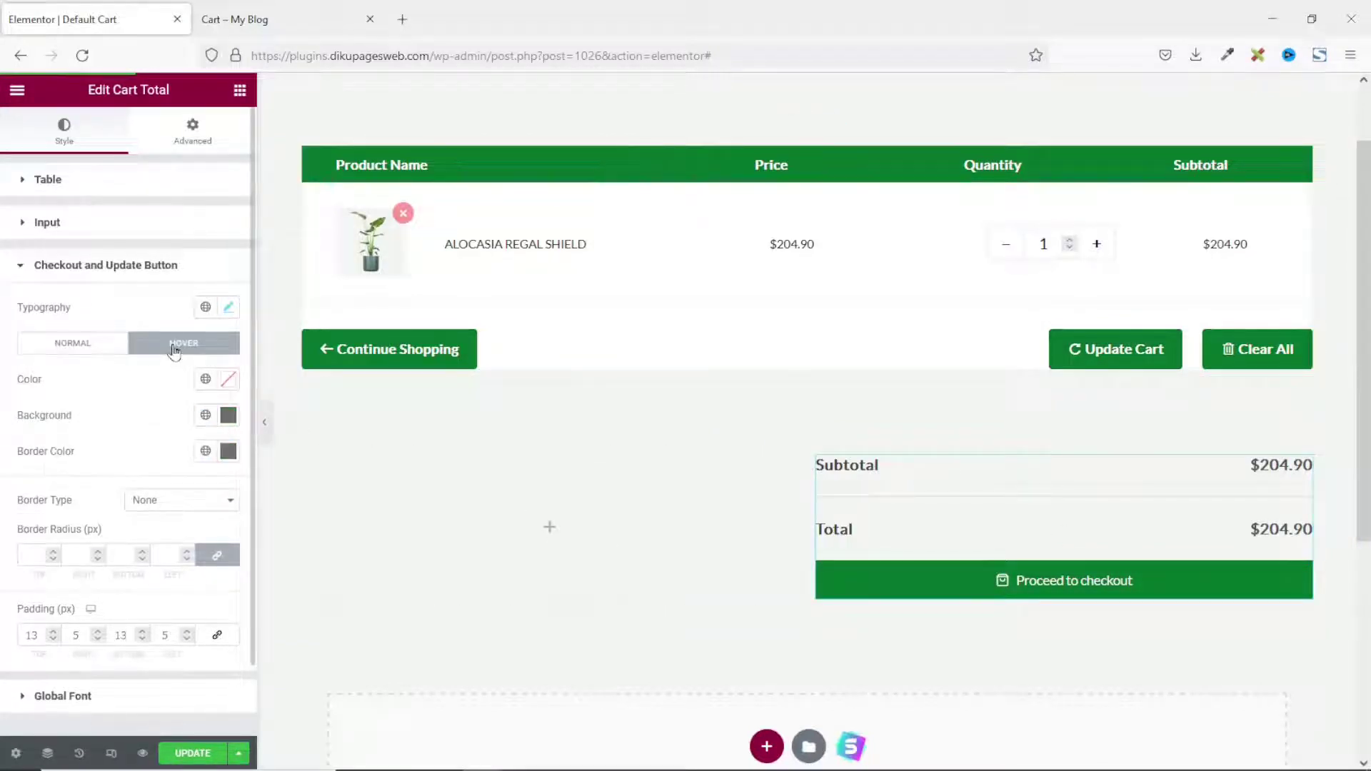
{"action": "left_click", "coordinate": [205, 416]}
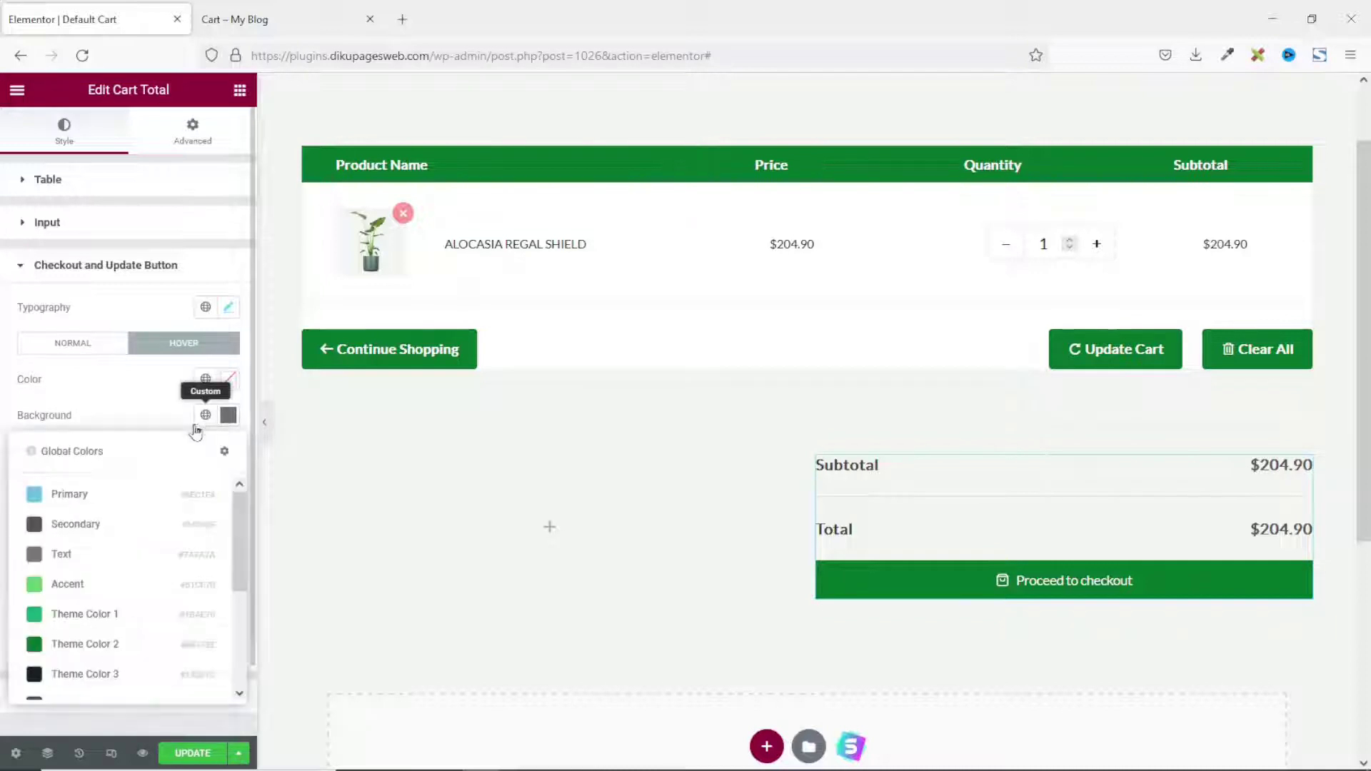
{"action": "scroll", "coordinate": [129, 554], "scroll_direction": "down", "scroll_amount": 3}
{"action": "scroll", "coordinate": [137, 685], "scroll_direction": "up", "scroll_amount": 2}
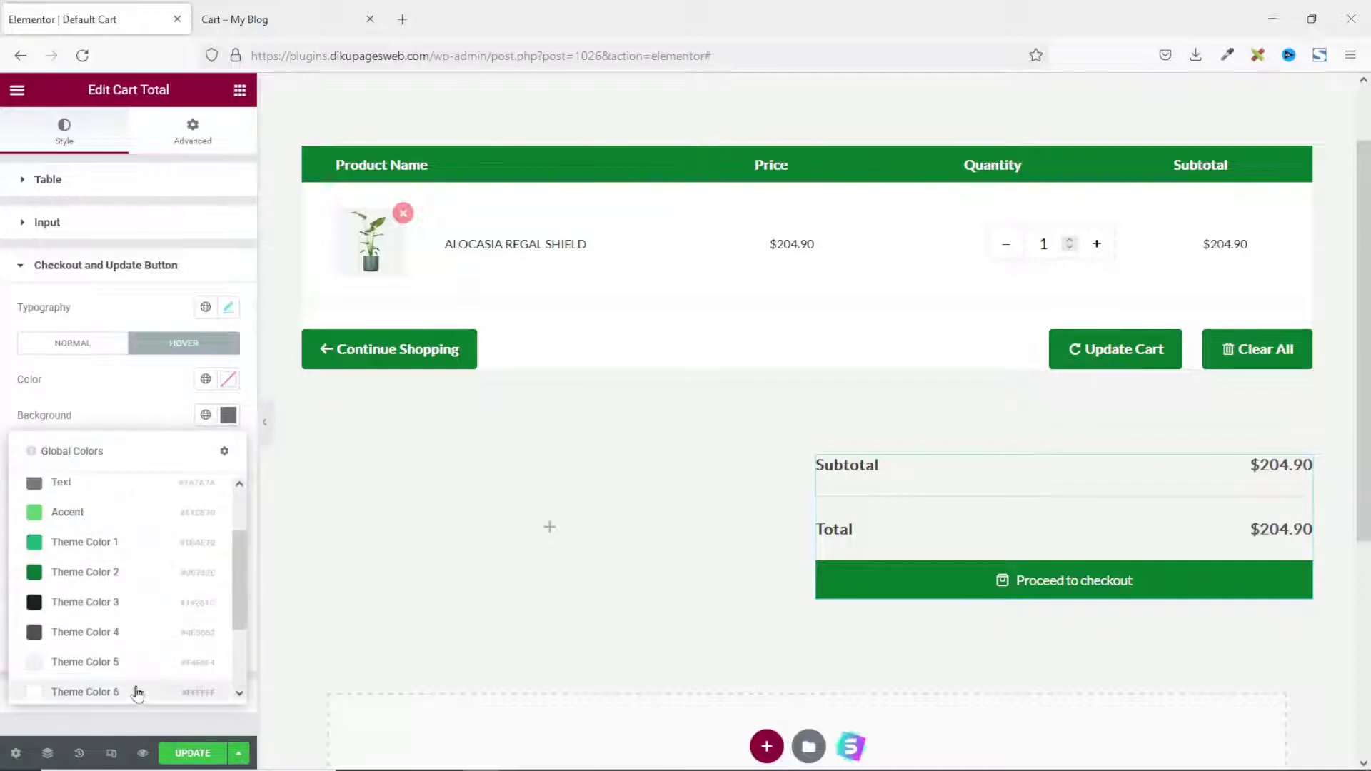
{"action": "left_click", "coordinate": [123, 604]}
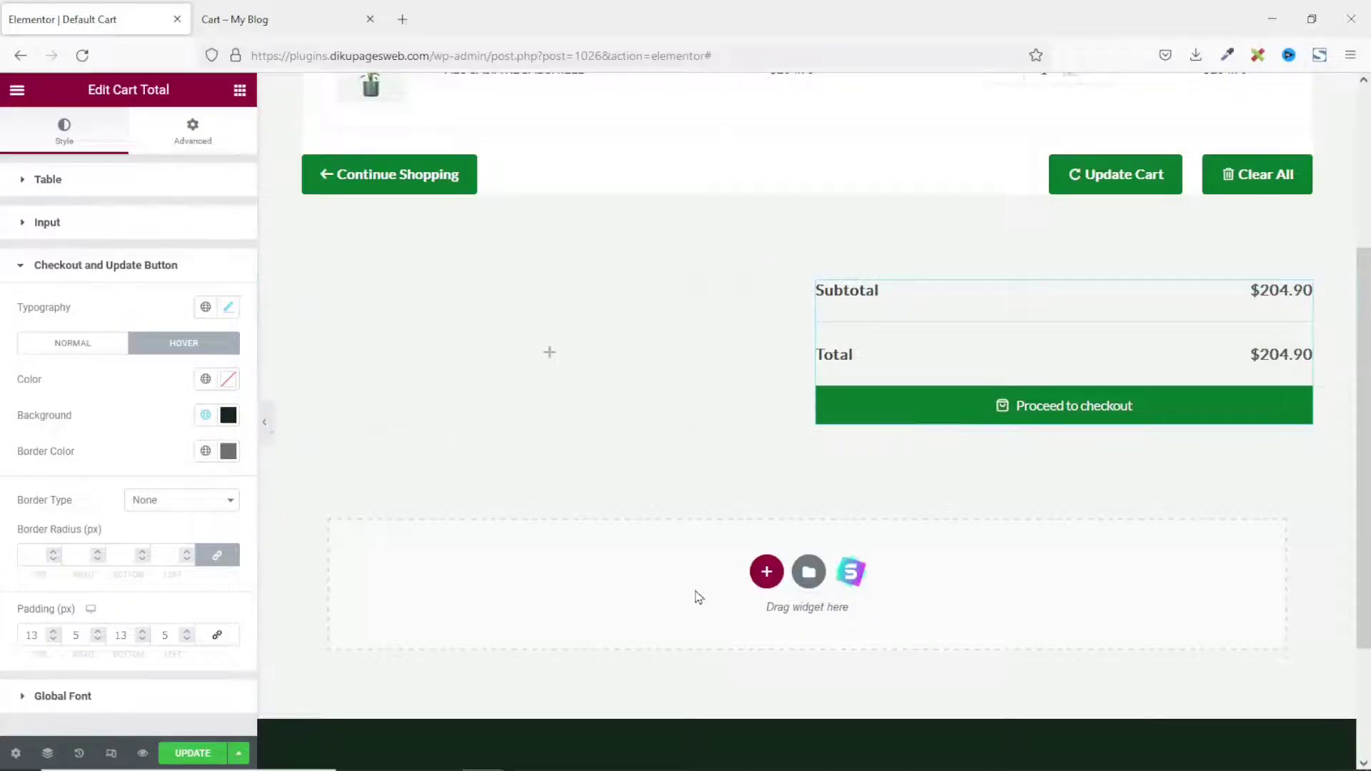
Step: Add a one-column section below the cart totals with a bottom margin of 80
{"action": "left_click", "coordinate": [766, 572]}
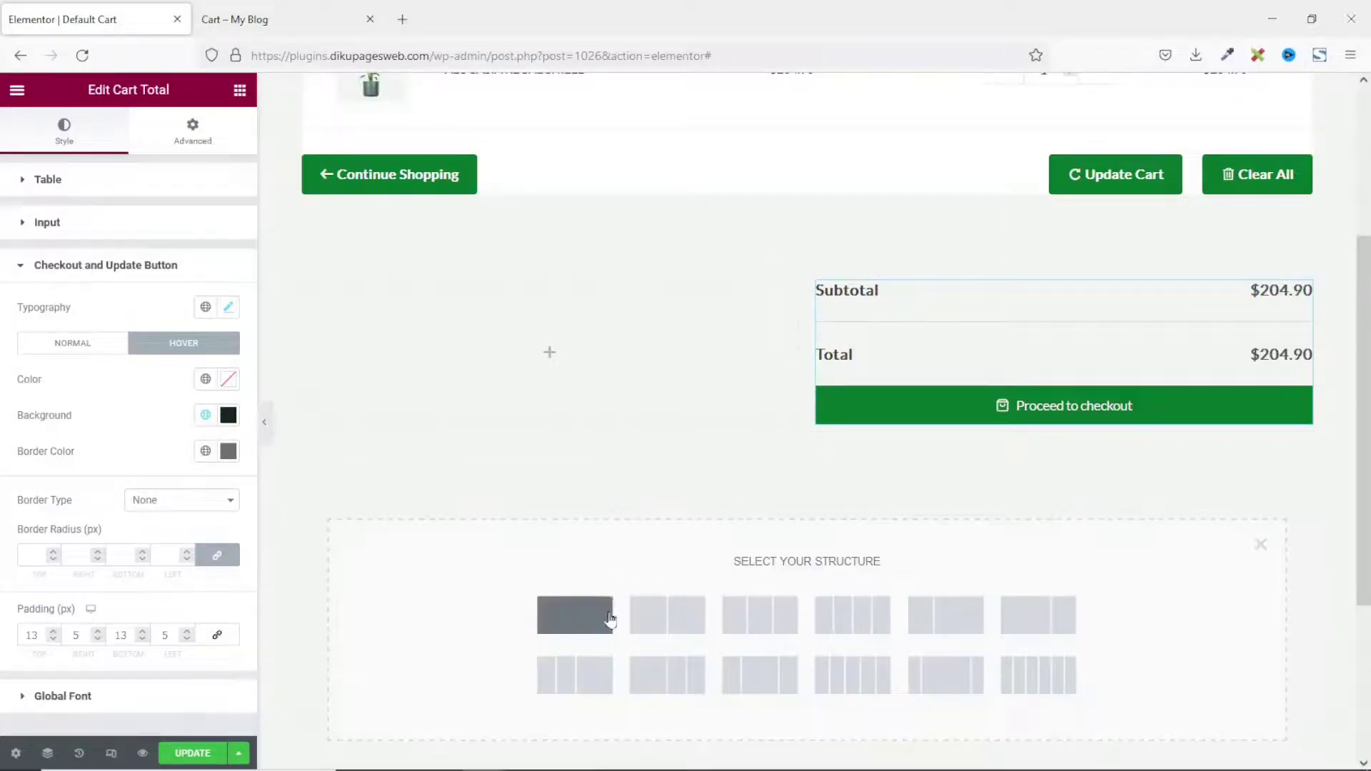
{"action": "left_click", "coordinate": [581, 628]}
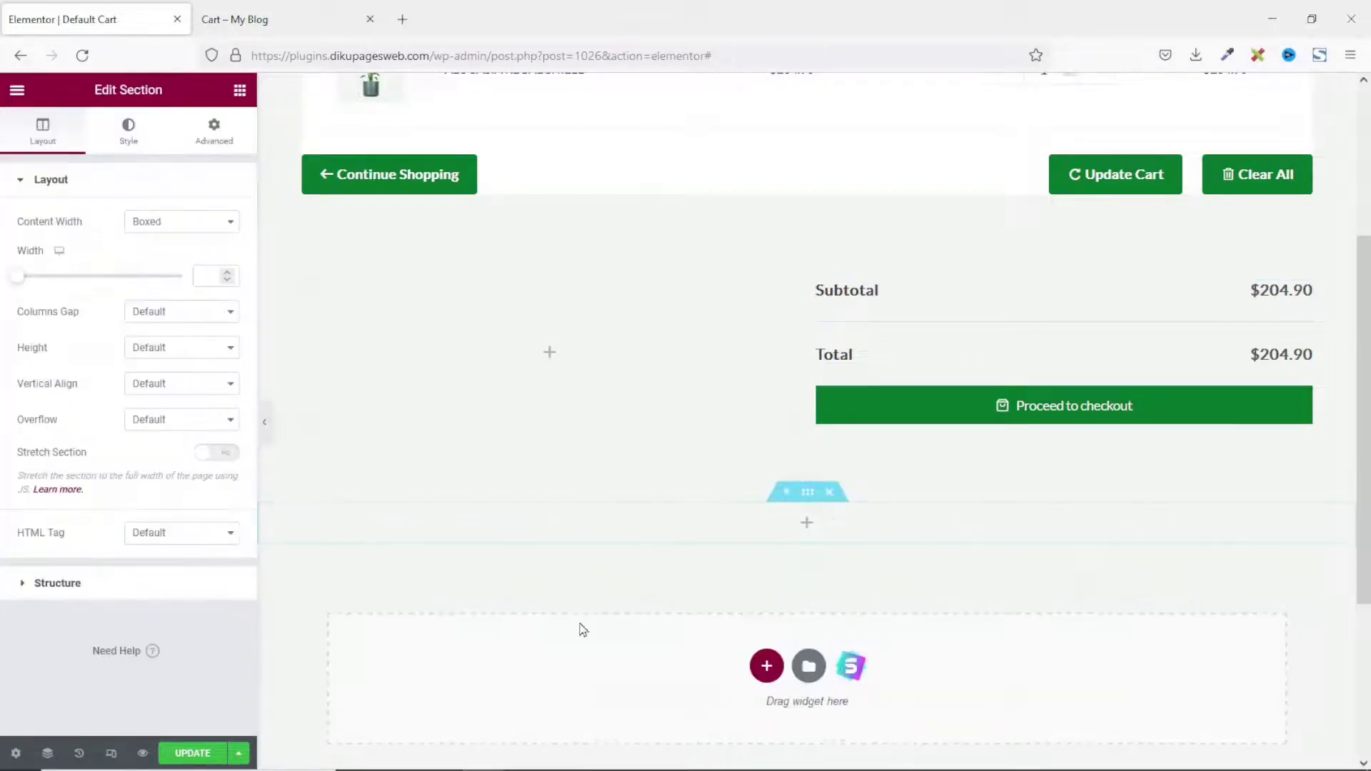
{"action": "left_click", "coordinate": [211, 130]}
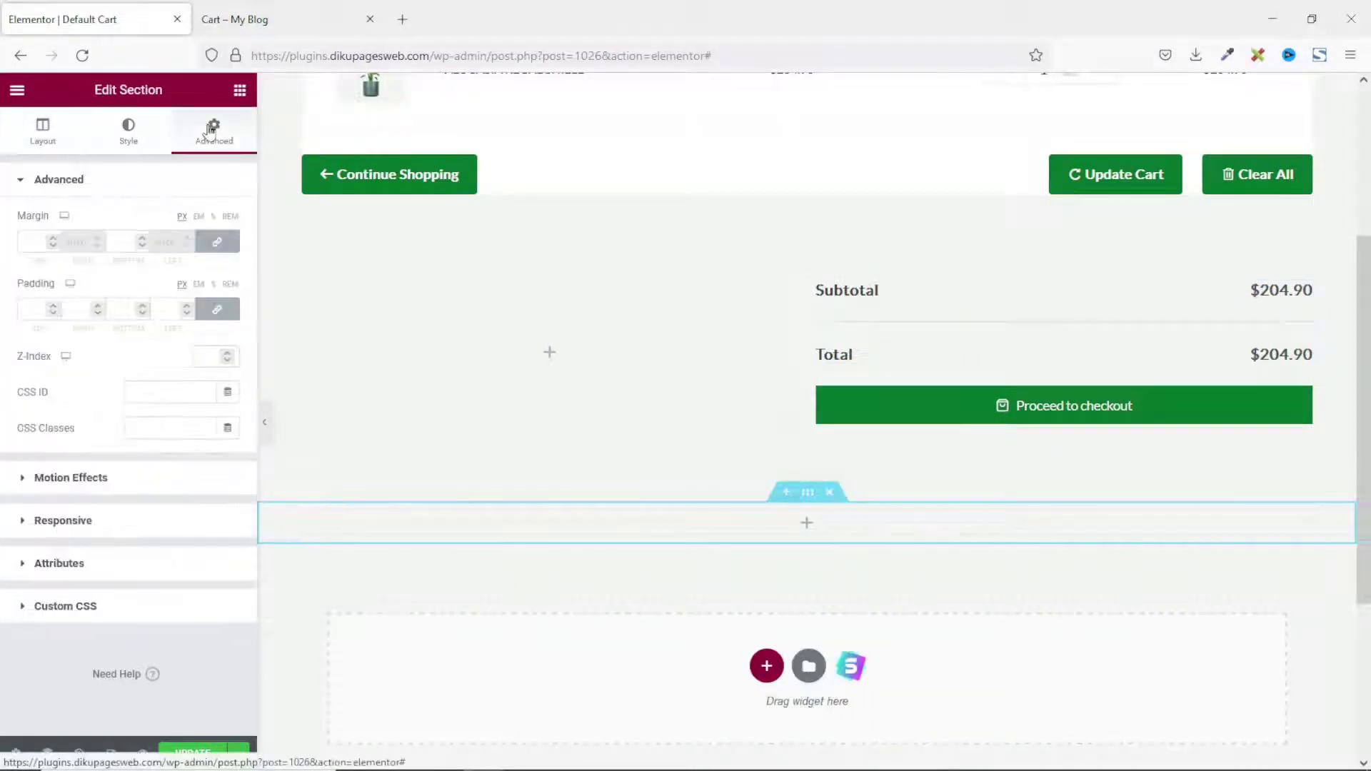
{"action": "left_click", "coordinate": [112, 243]}
{"action": "type", "text": "80"}
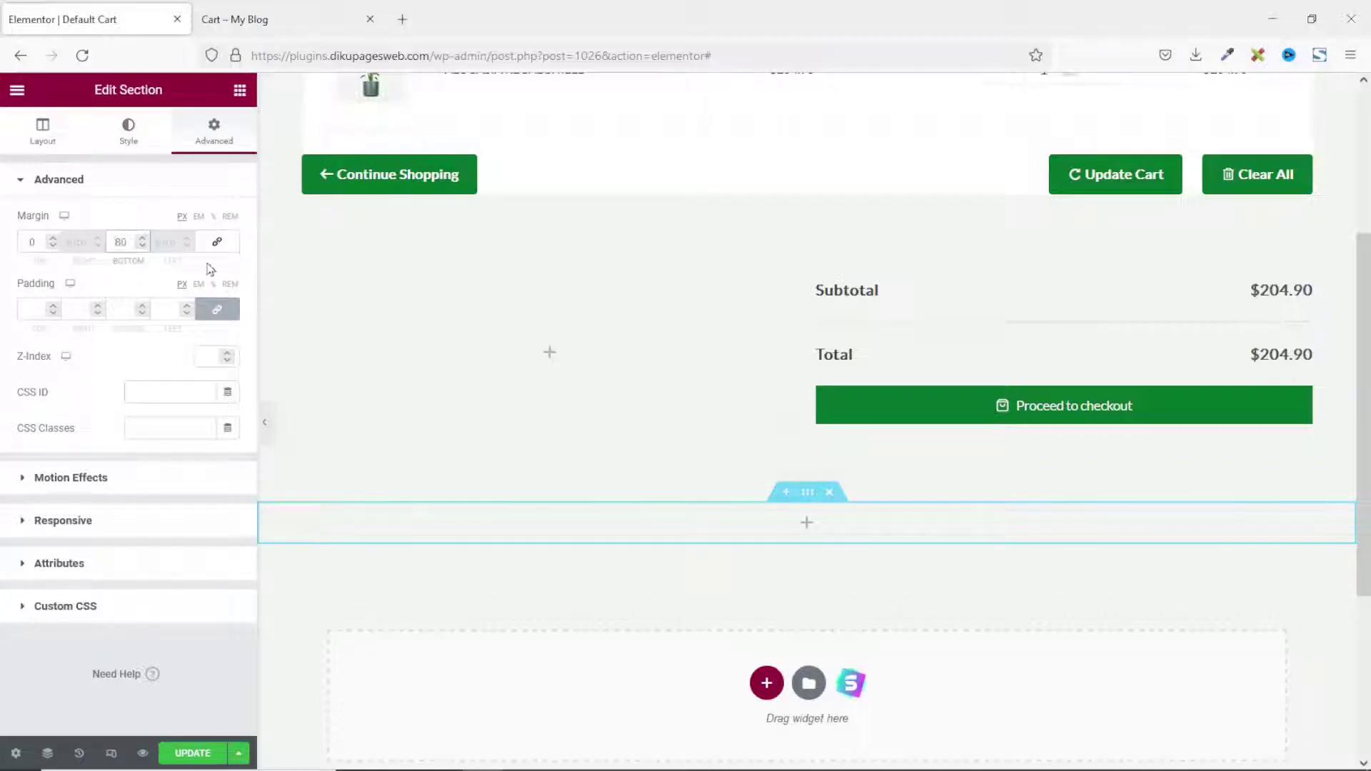
{"action": "left_click", "coordinate": [239, 91]}
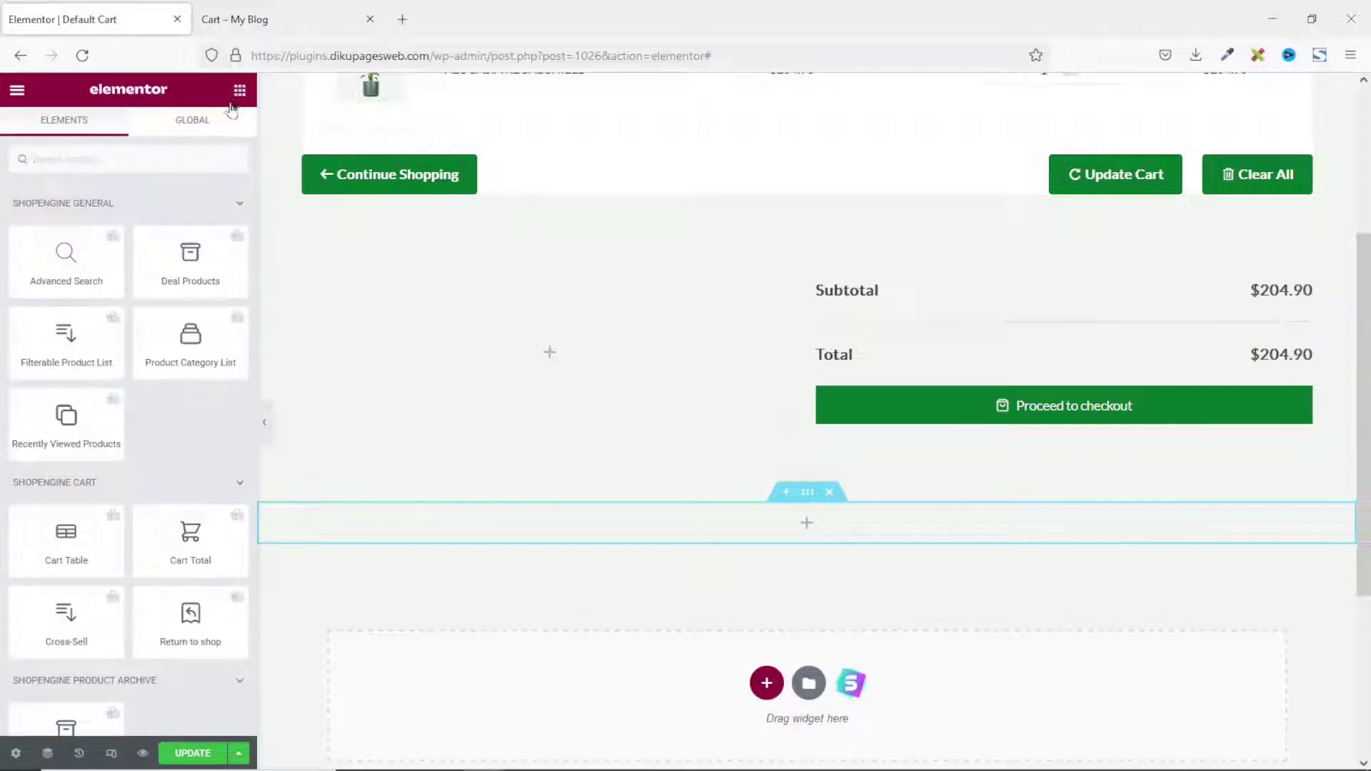
Step: Place a Cross-Sell widget in the new section, turning off its slider, sale badges and sale prices
{"action": "left_click_drag", "start_coordinate": [65, 621], "coordinate": [561, 533]}
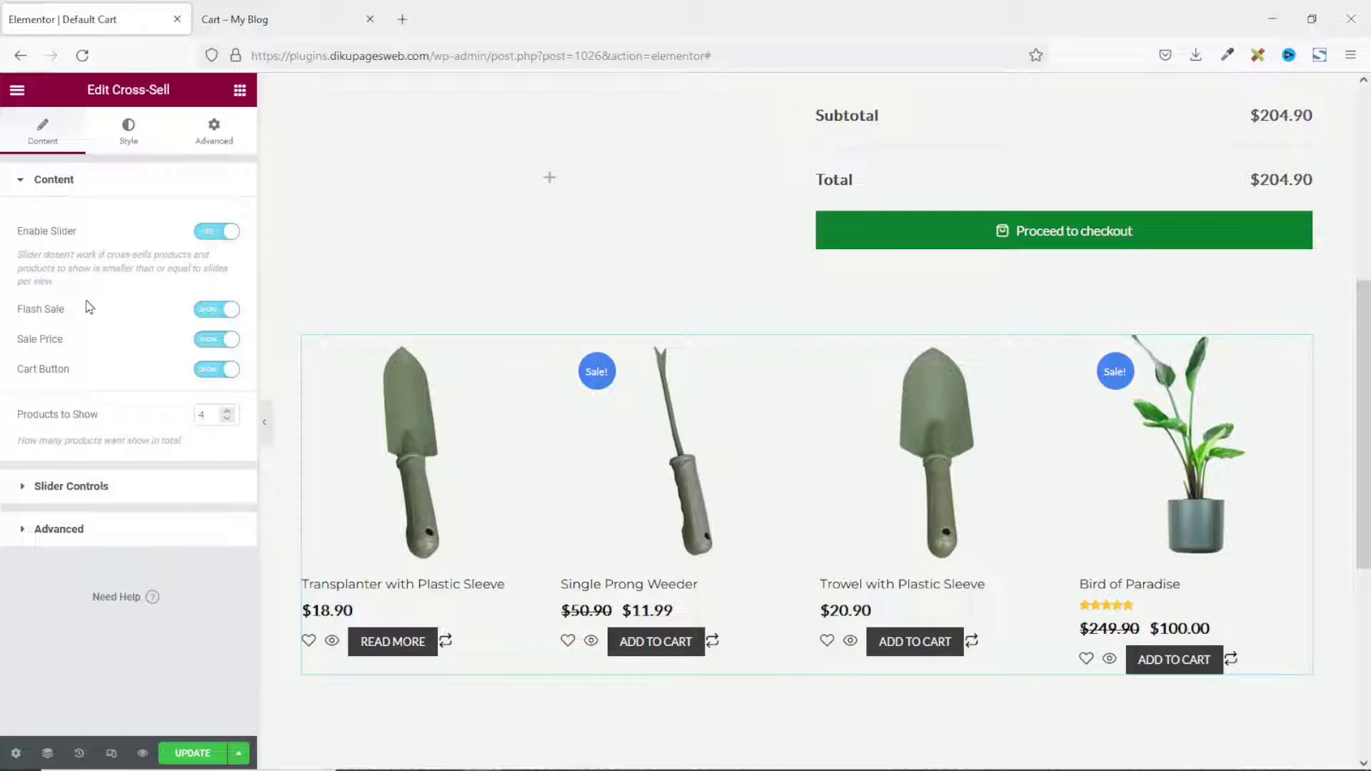
{"action": "left_click", "coordinate": [206, 233]}
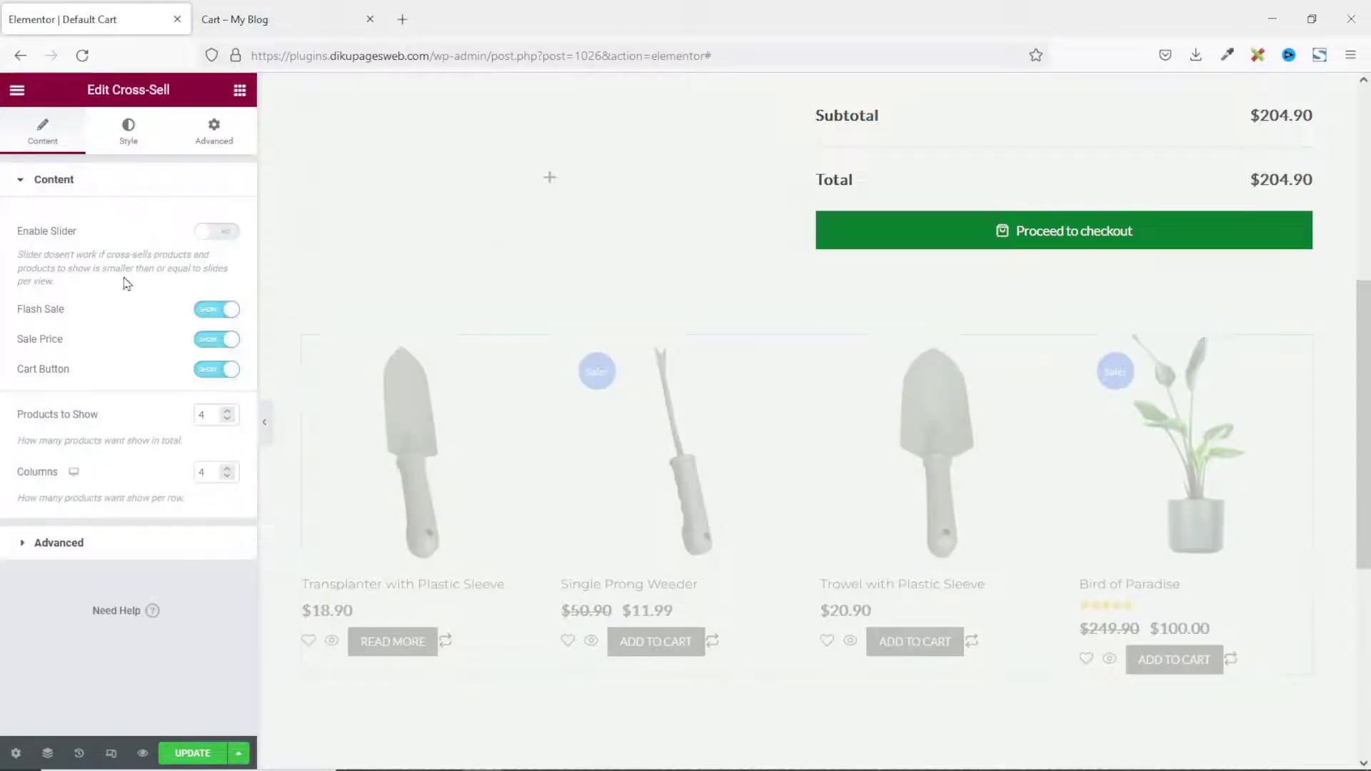
{"action": "left_click", "coordinate": [206, 312]}
{"action": "left_click", "coordinate": [207, 339]}
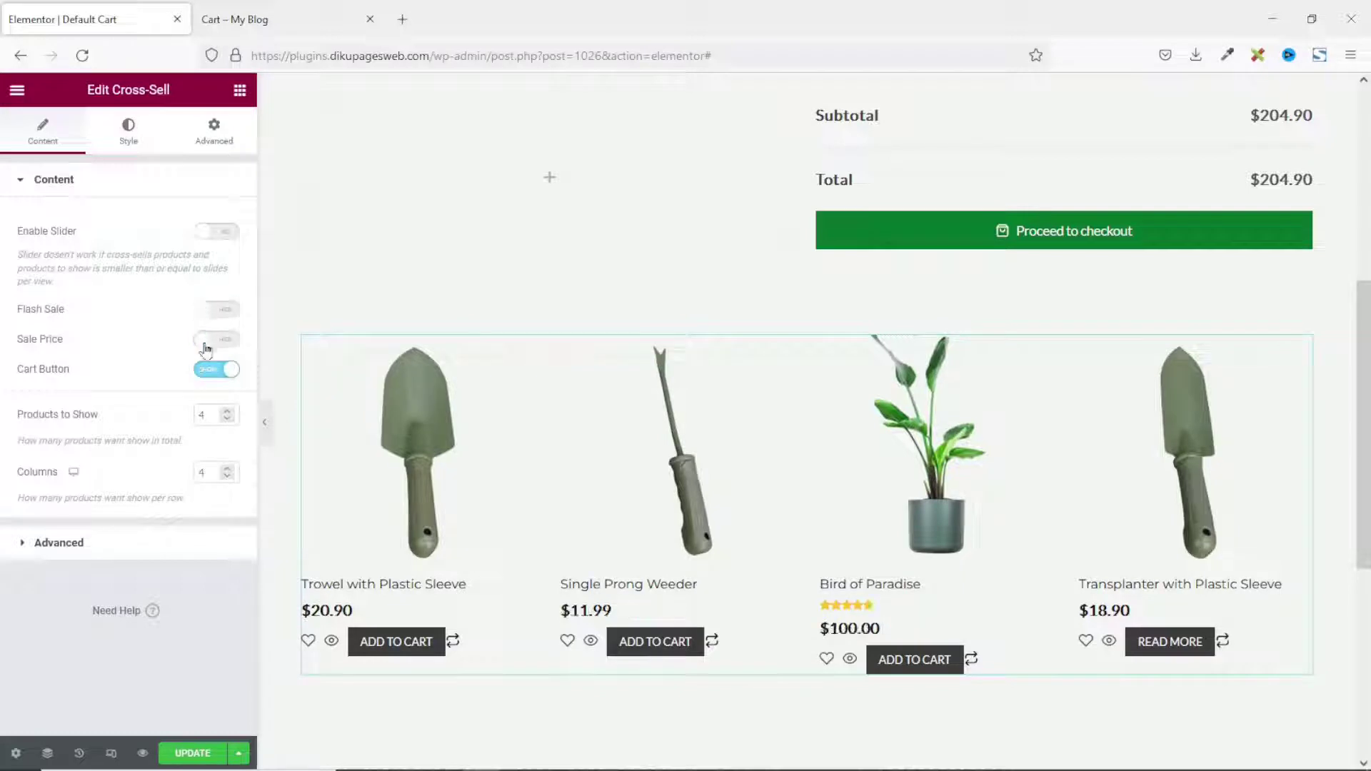
{"action": "left_click", "coordinate": [210, 370]}
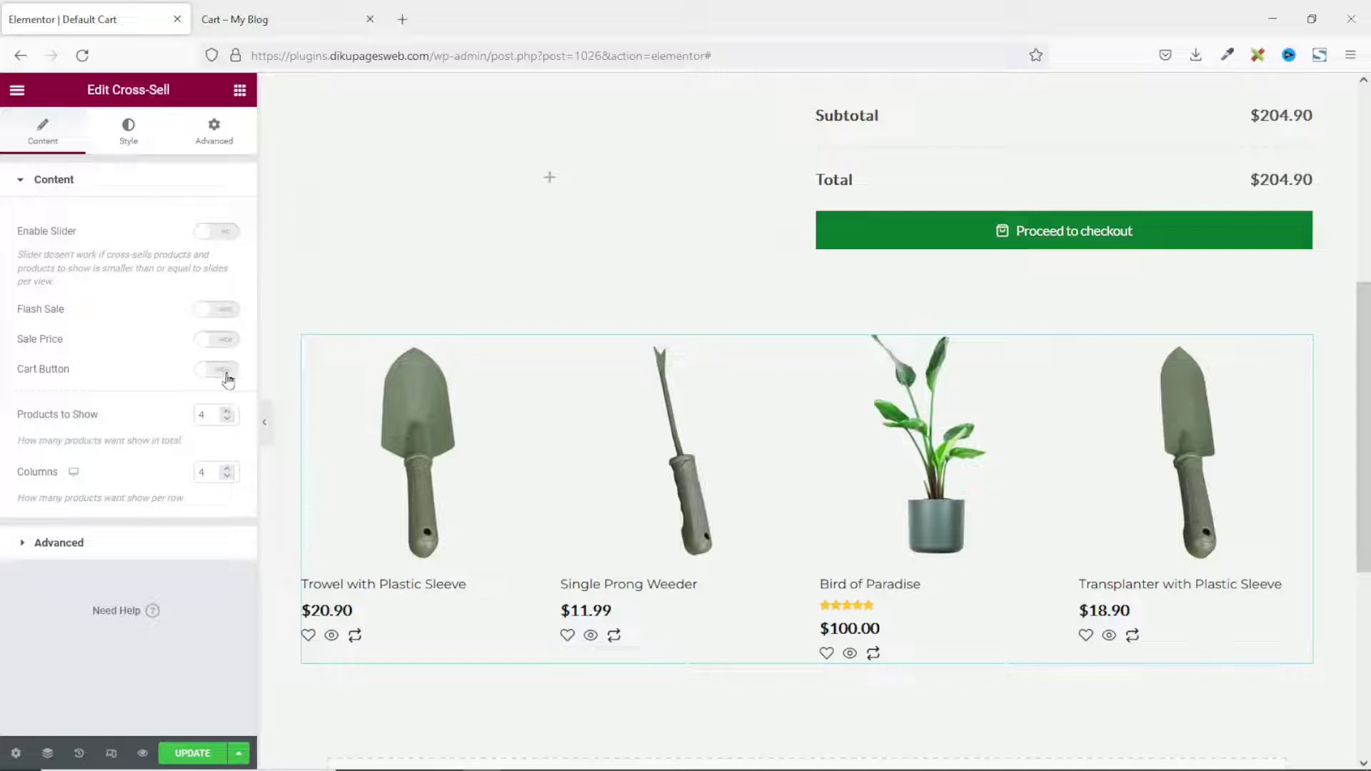
{"action": "left_click", "coordinate": [227, 378]}
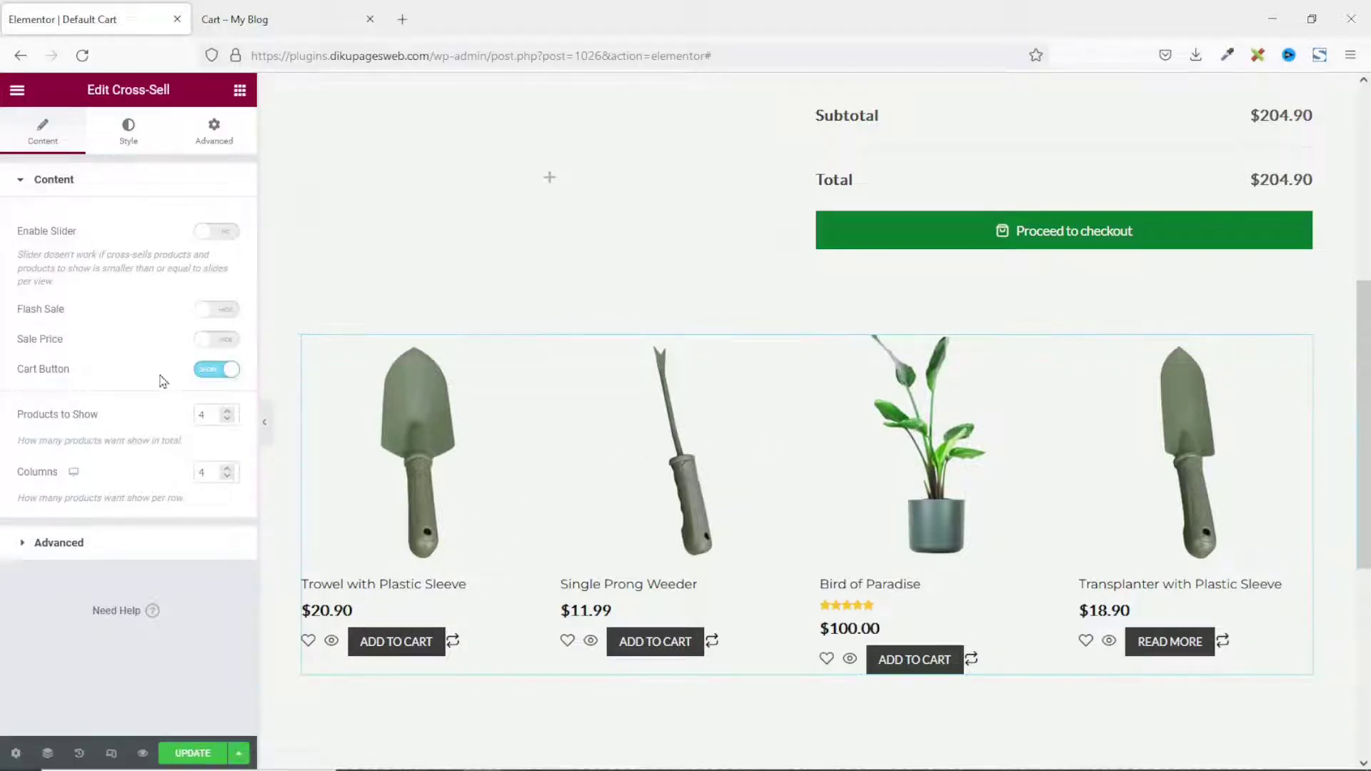
Step: Set the cross-sell to show 4 products in 4 columns
{"action": "left_click", "coordinate": [227, 411]}
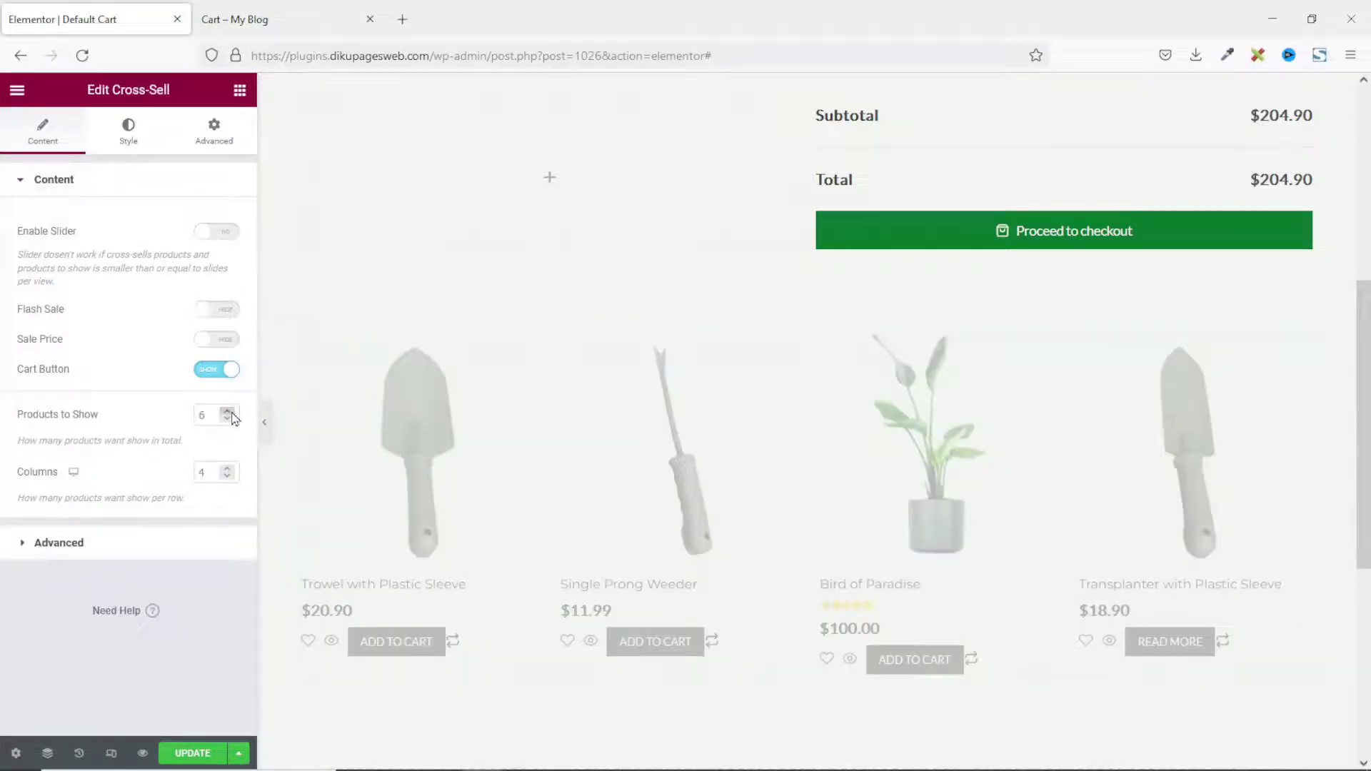
{"action": "left_click", "coordinate": [228, 469]}
{"action": "left_click", "coordinate": [228, 469]}
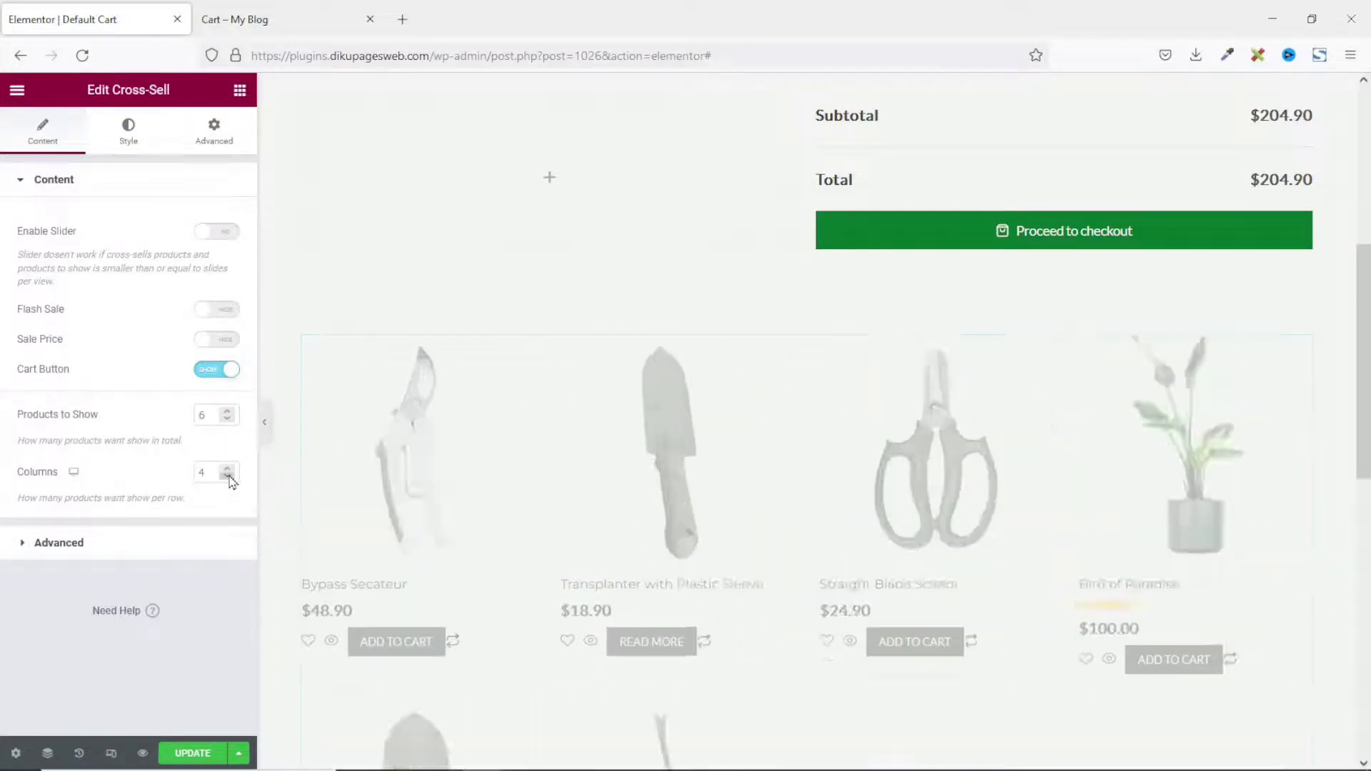
{"action": "left_click", "coordinate": [227, 419]}
{"action": "left_click", "coordinate": [227, 419]}
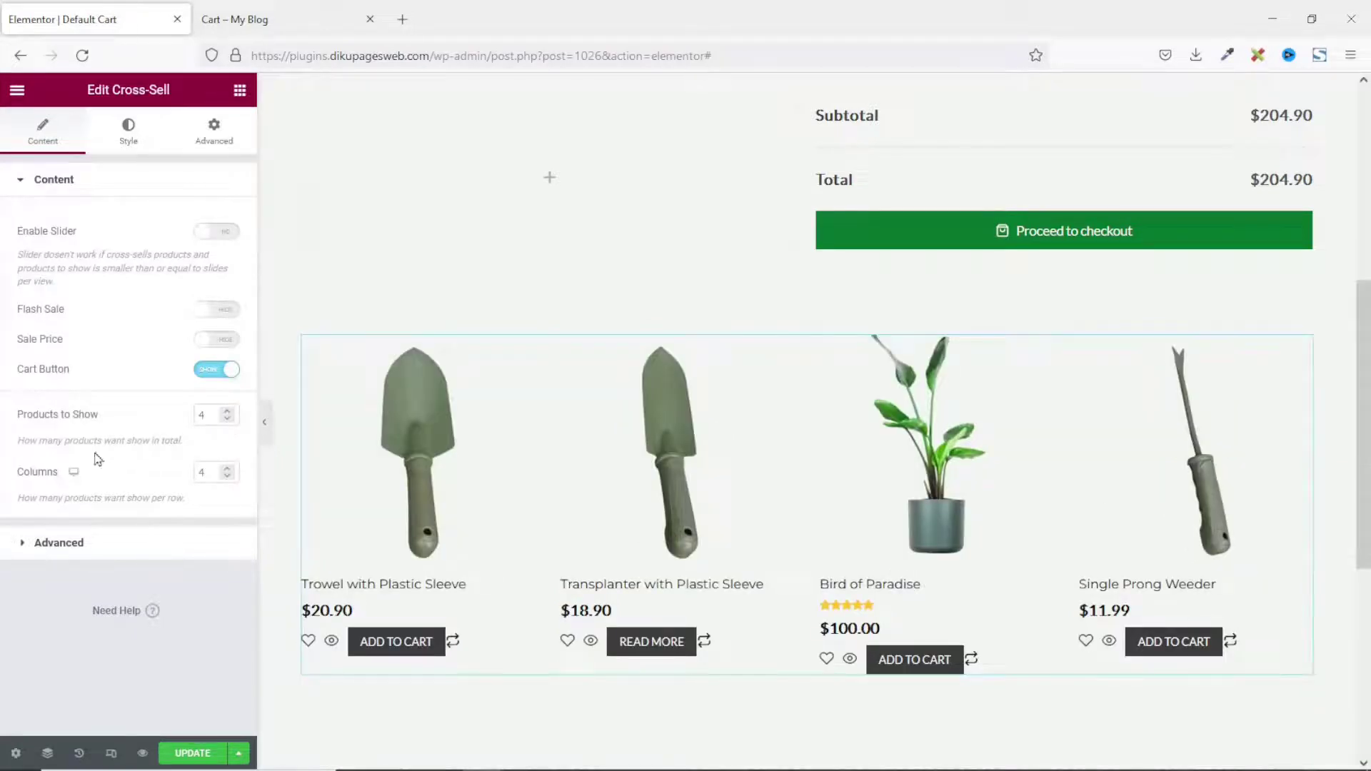
Step: Order the cross-sell products by Price in ascending (ASC) order
{"action": "left_click", "coordinate": [61, 549]}
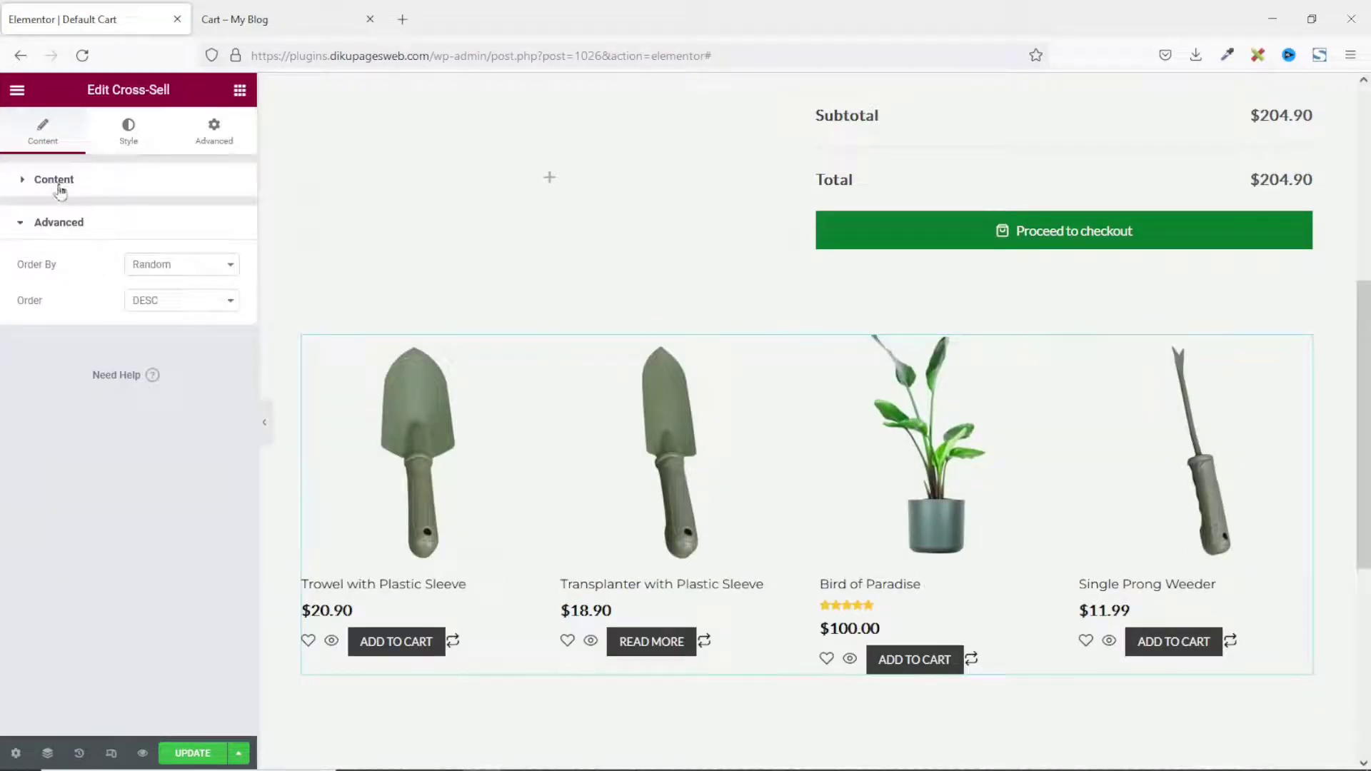
{"action": "left_click", "coordinate": [187, 267]}
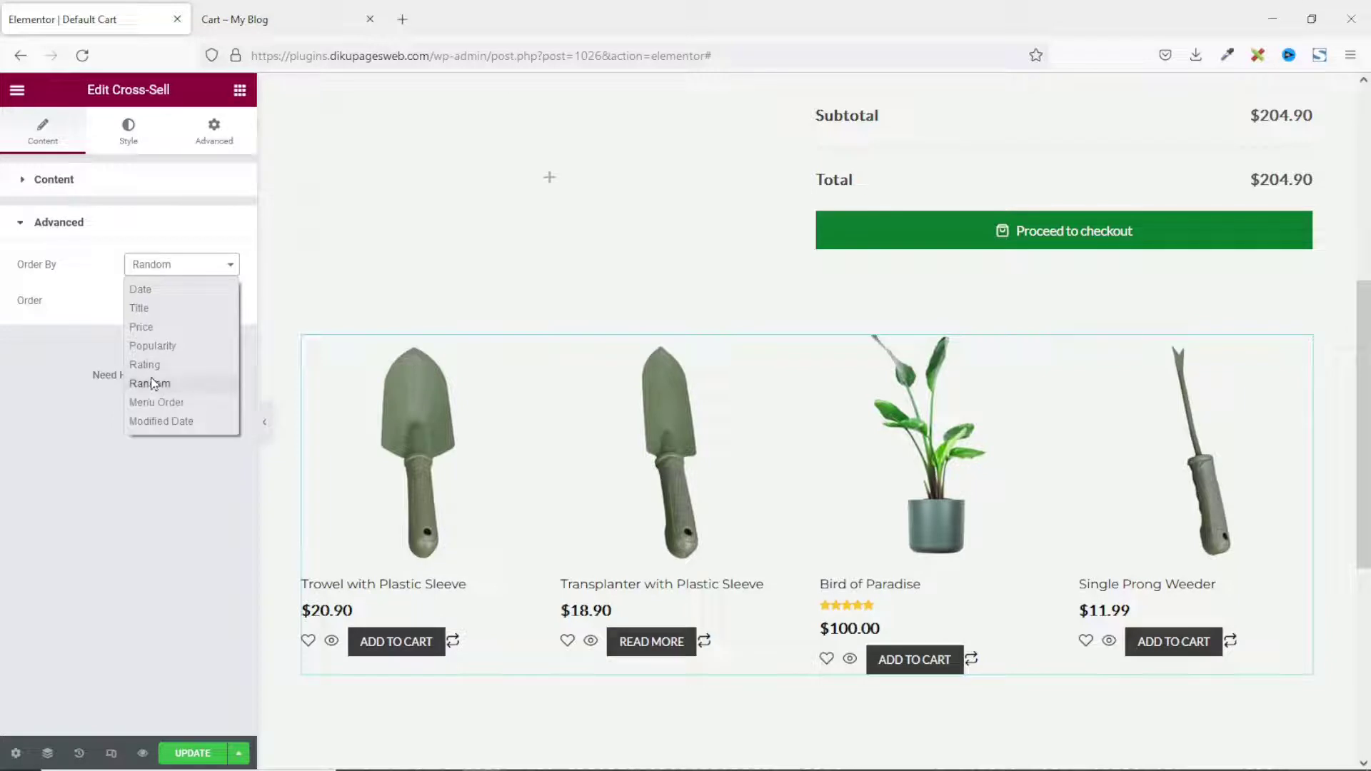
{"action": "left_click", "coordinate": [152, 333]}
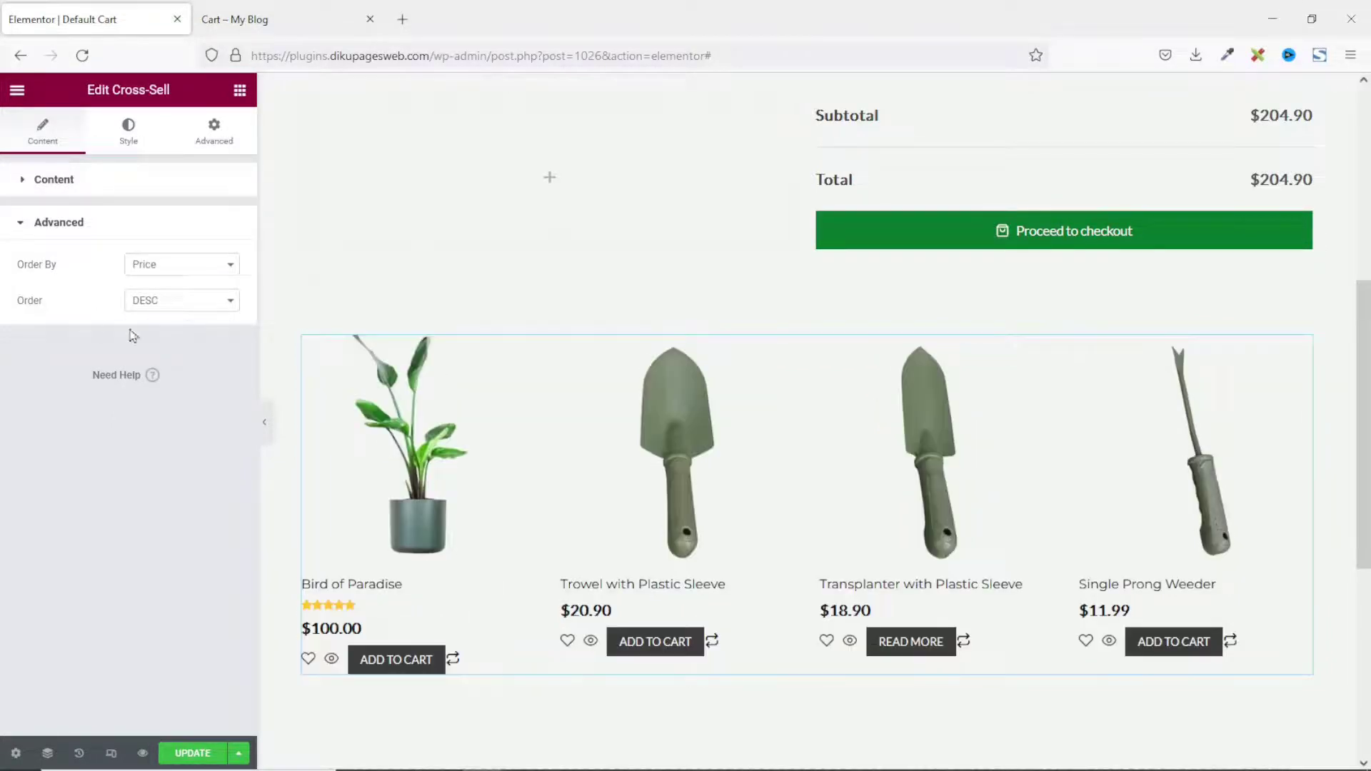
{"action": "left_click", "coordinate": [184, 307]}
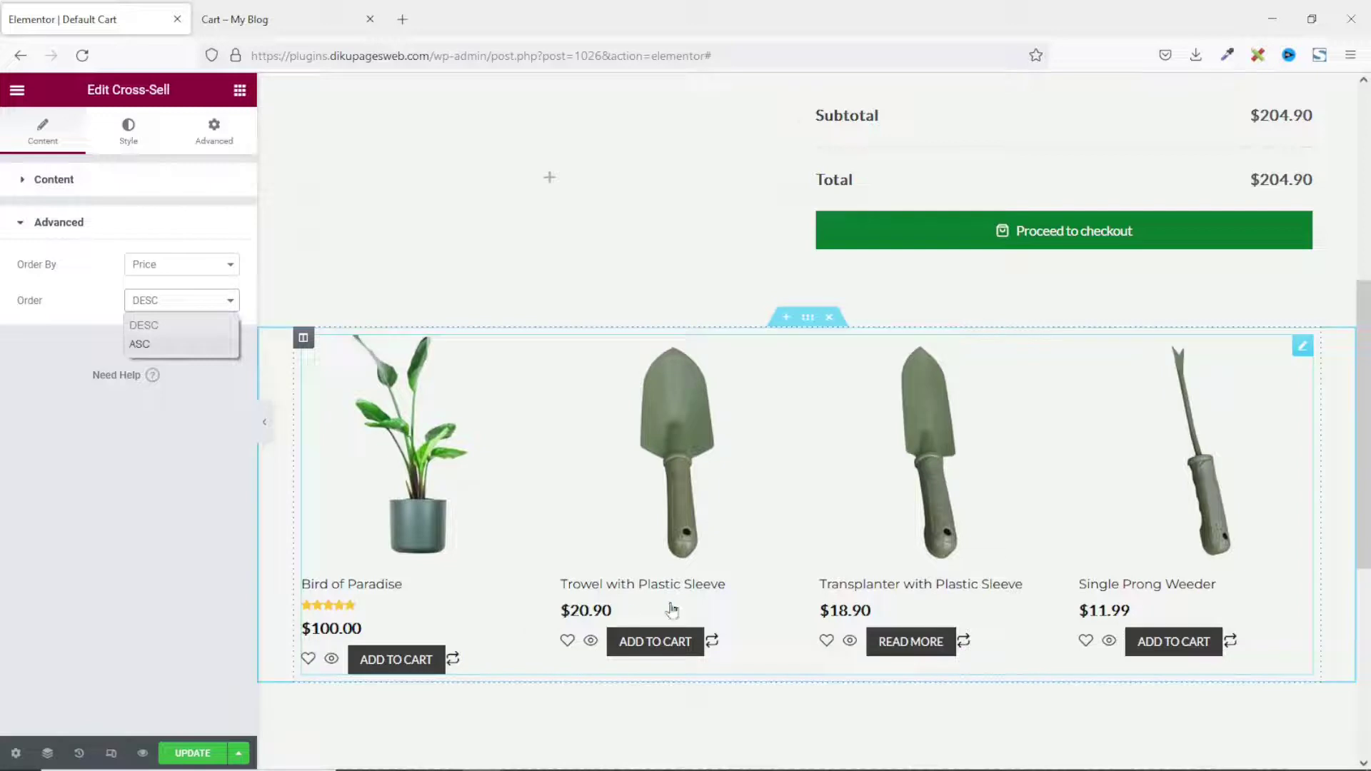
{"action": "left_click", "coordinate": [160, 345]}
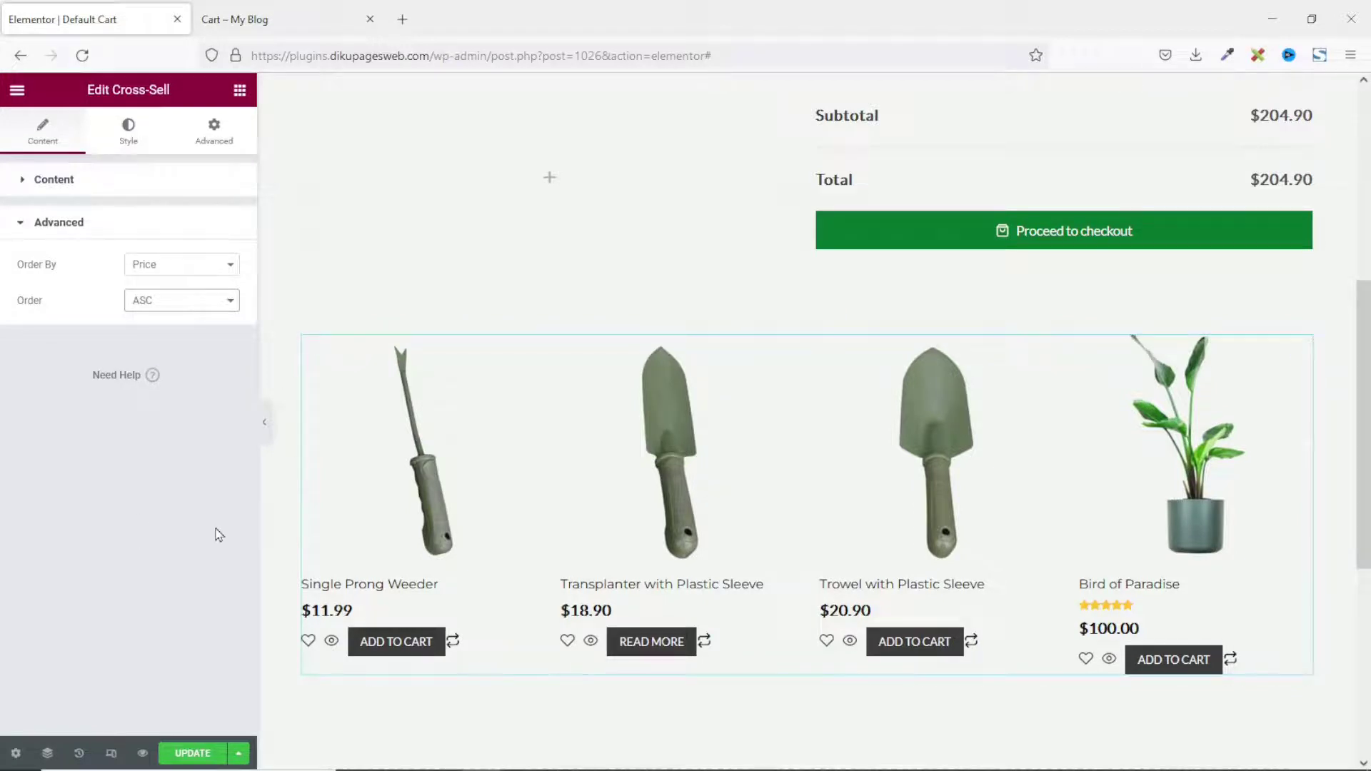
Step: Centre-align the cross-sell product titles, prices and buttons
{"action": "left_click", "coordinate": [126, 131]}
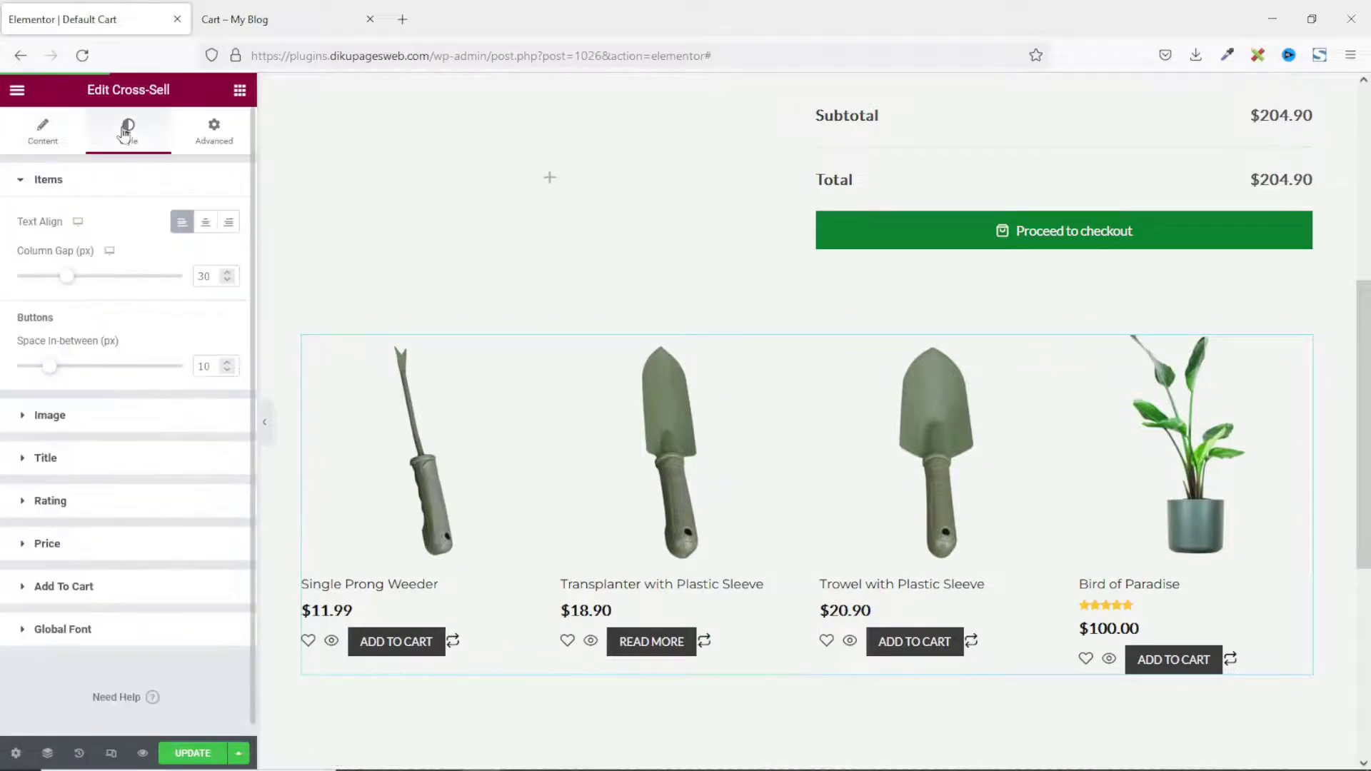
{"action": "left_click", "coordinate": [205, 222]}
{"action": "left_click", "coordinate": [205, 223]}
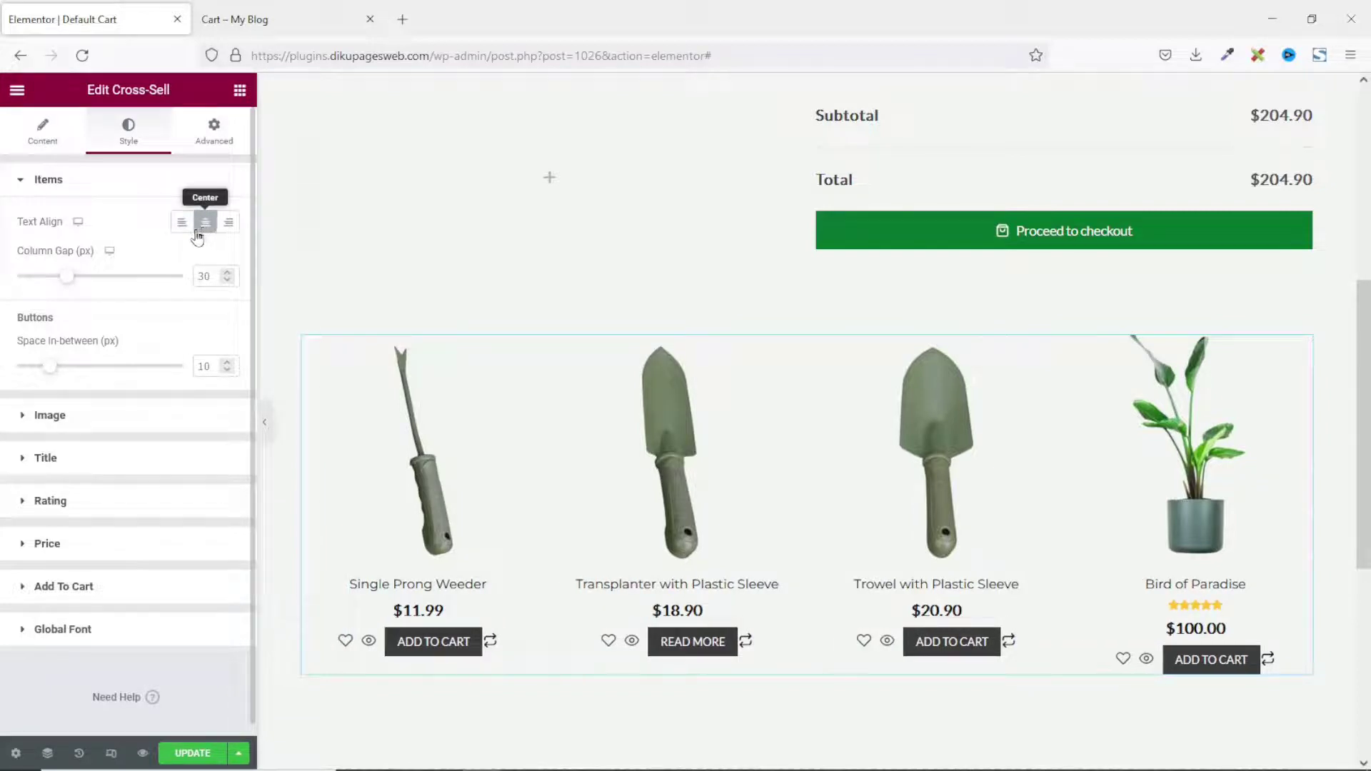
Step: Give the cross-sell add-to-cart buttons a green global background colour
{"action": "left_click", "coordinate": [65, 587]}
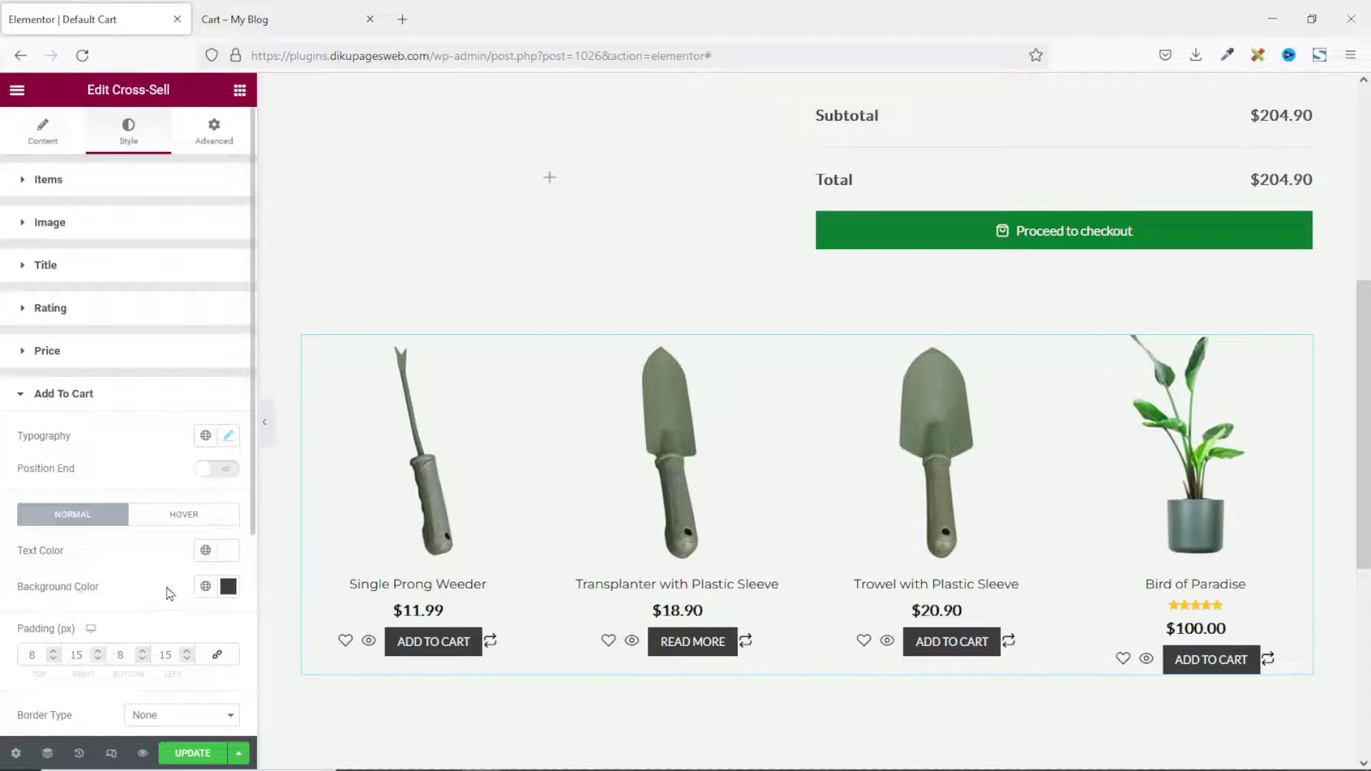
{"action": "left_click", "coordinate": [205, 586]}
{"action": "left_click", "coordinate": [74, 519]}
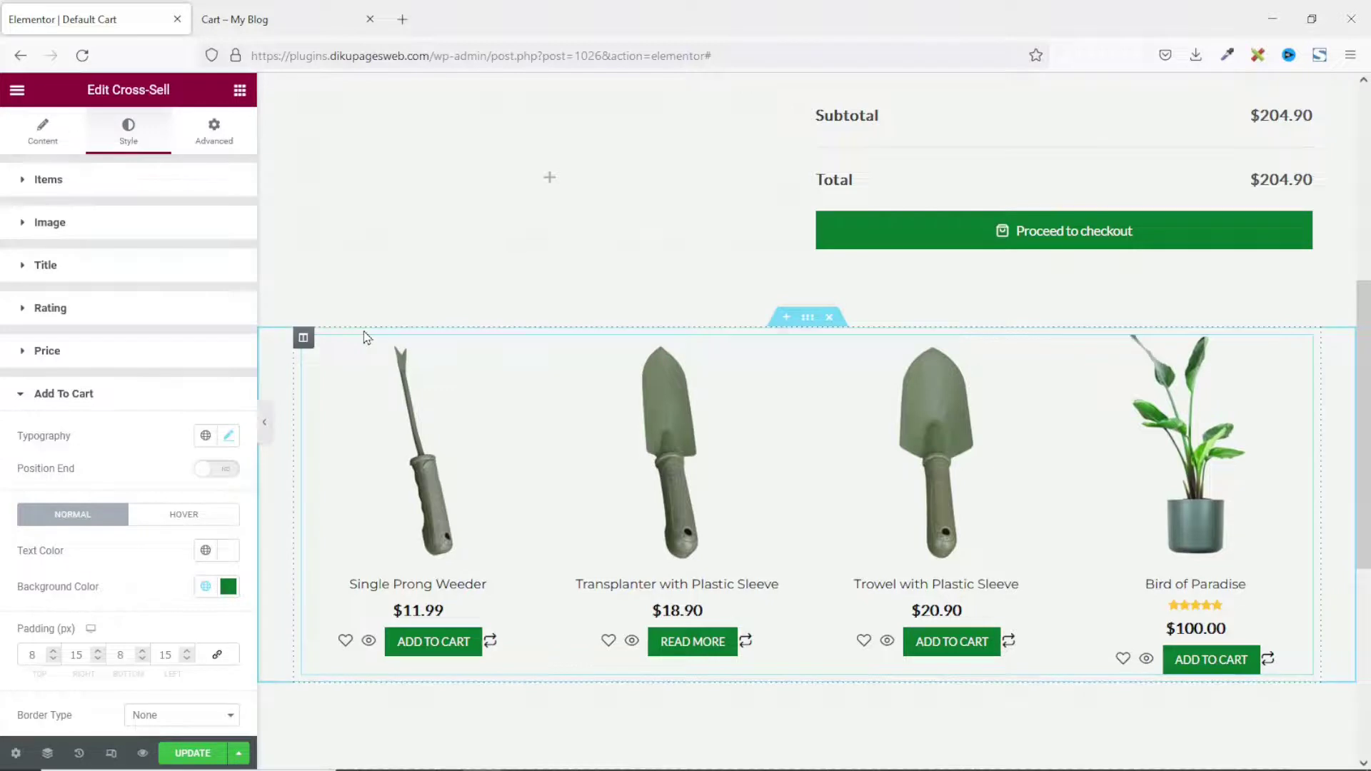
{"action": "left_click", "coordinate": [240, 90]}
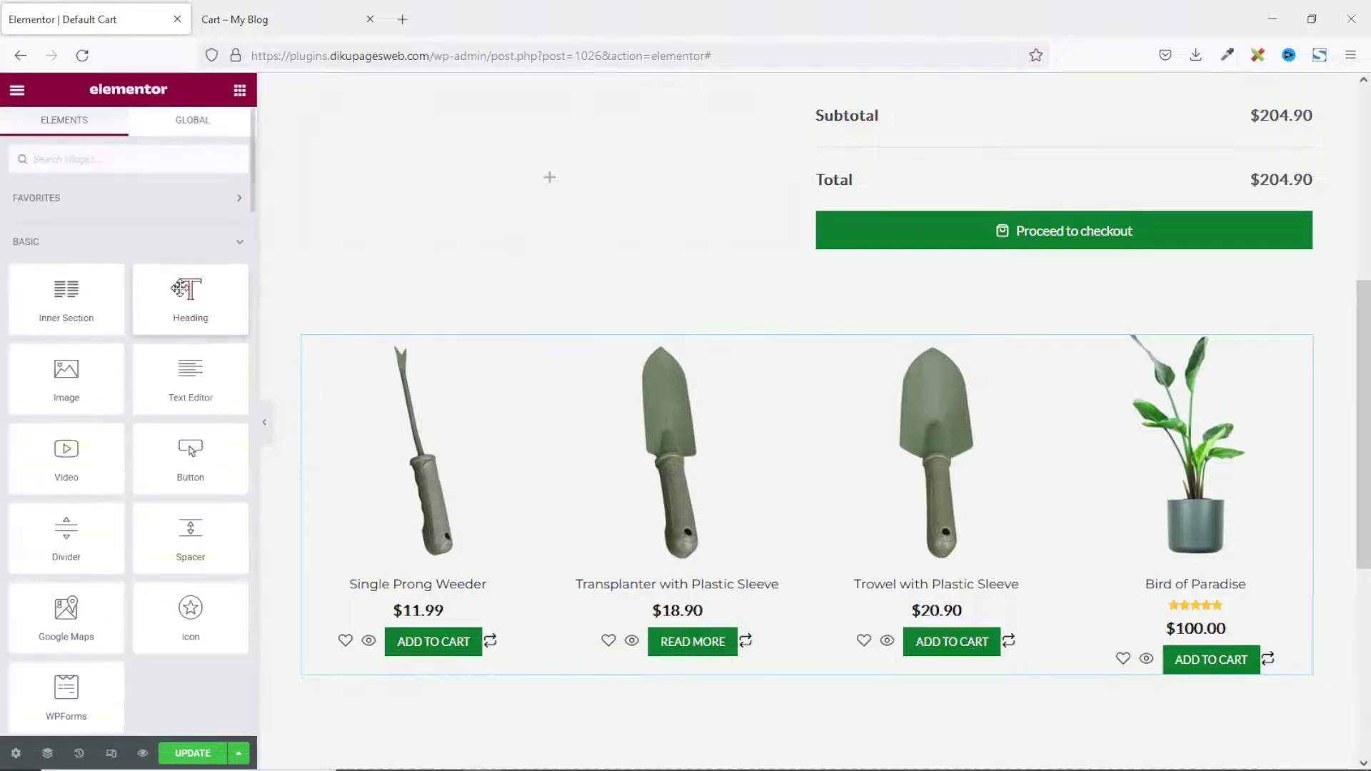
Step: Add an H4 heading 'You may be interested in...' above the cross-sell and save the page
{"action": "left_click_drag", "start_coordinate": [179, 288], "coordinate": [376, 338]}
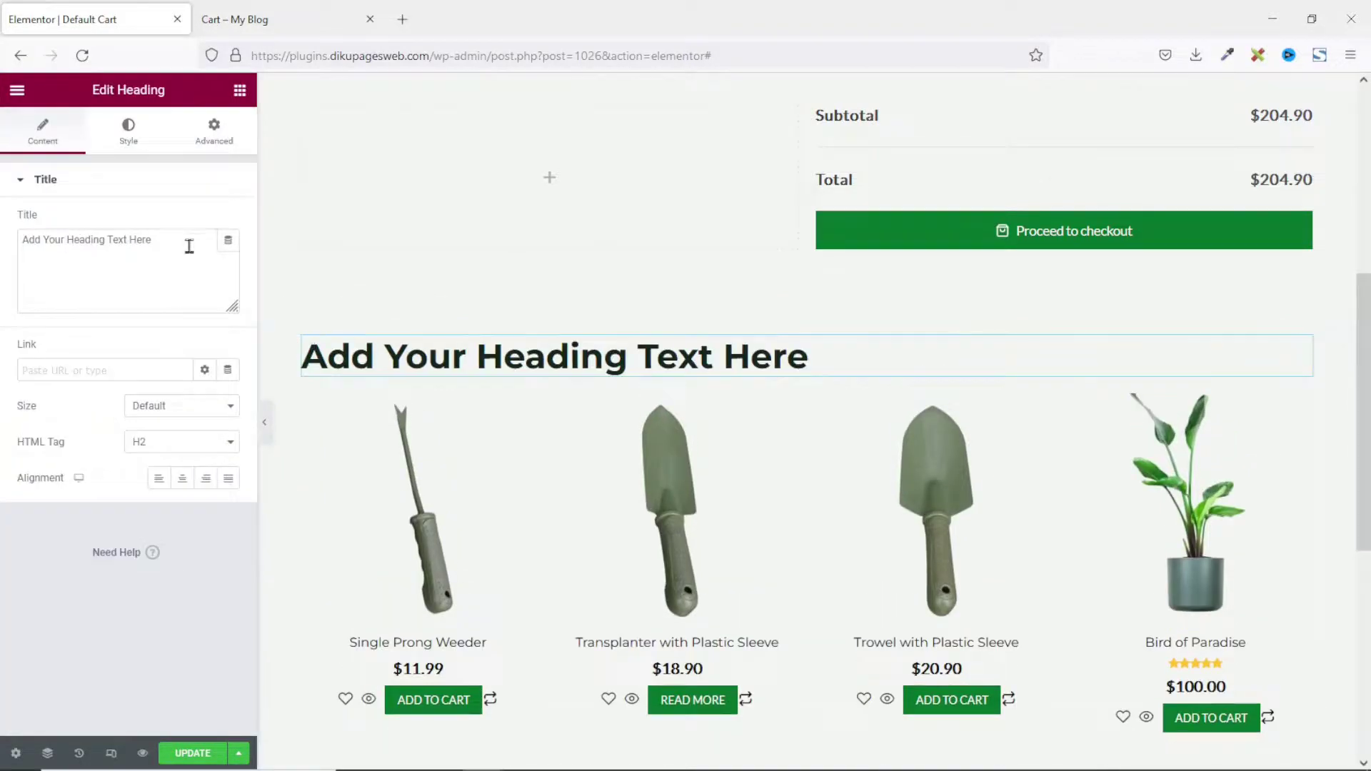
{"action": "left_click_drag", "start_coordinate": [189, 245], "coordinate": [2, 247]}
{"action": "type", "text": "You may be interested in..."}
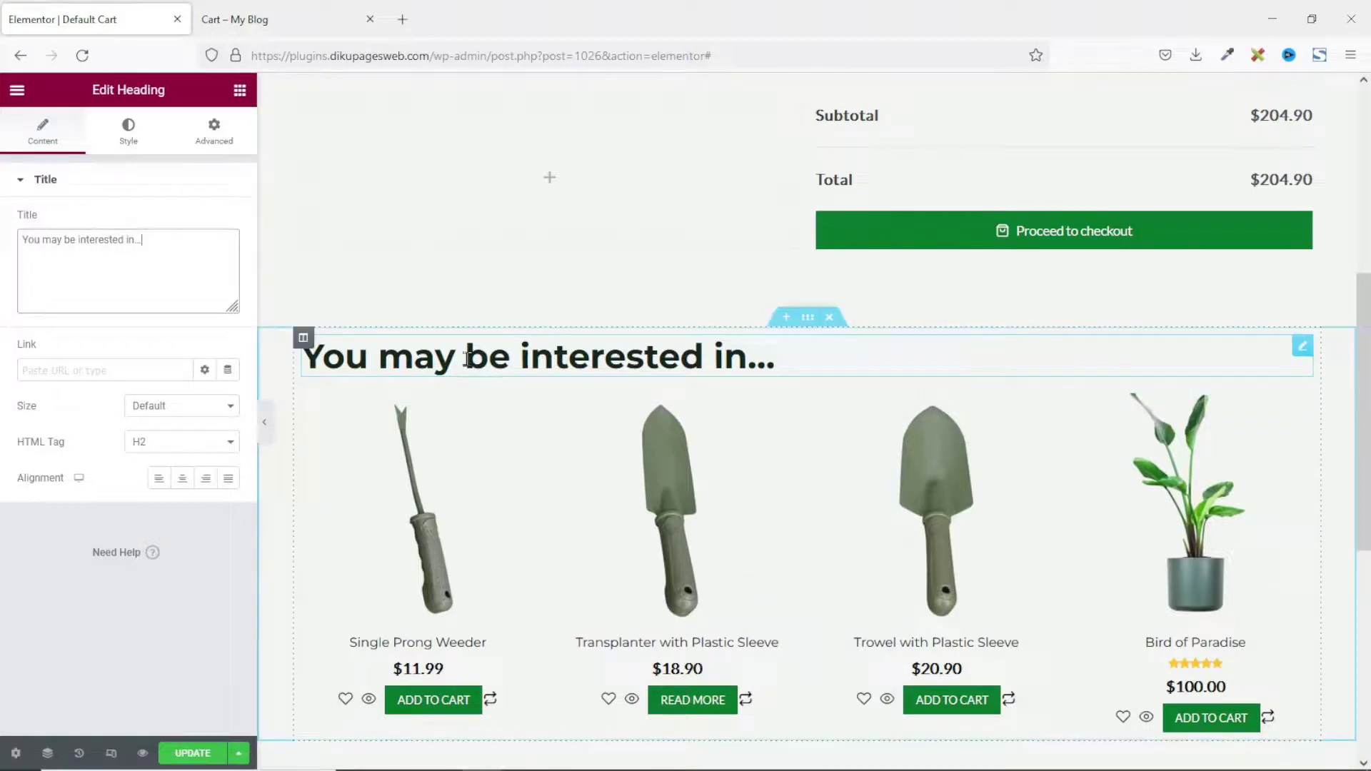
{"action": "left_click", "coordinate": [201, 446]}
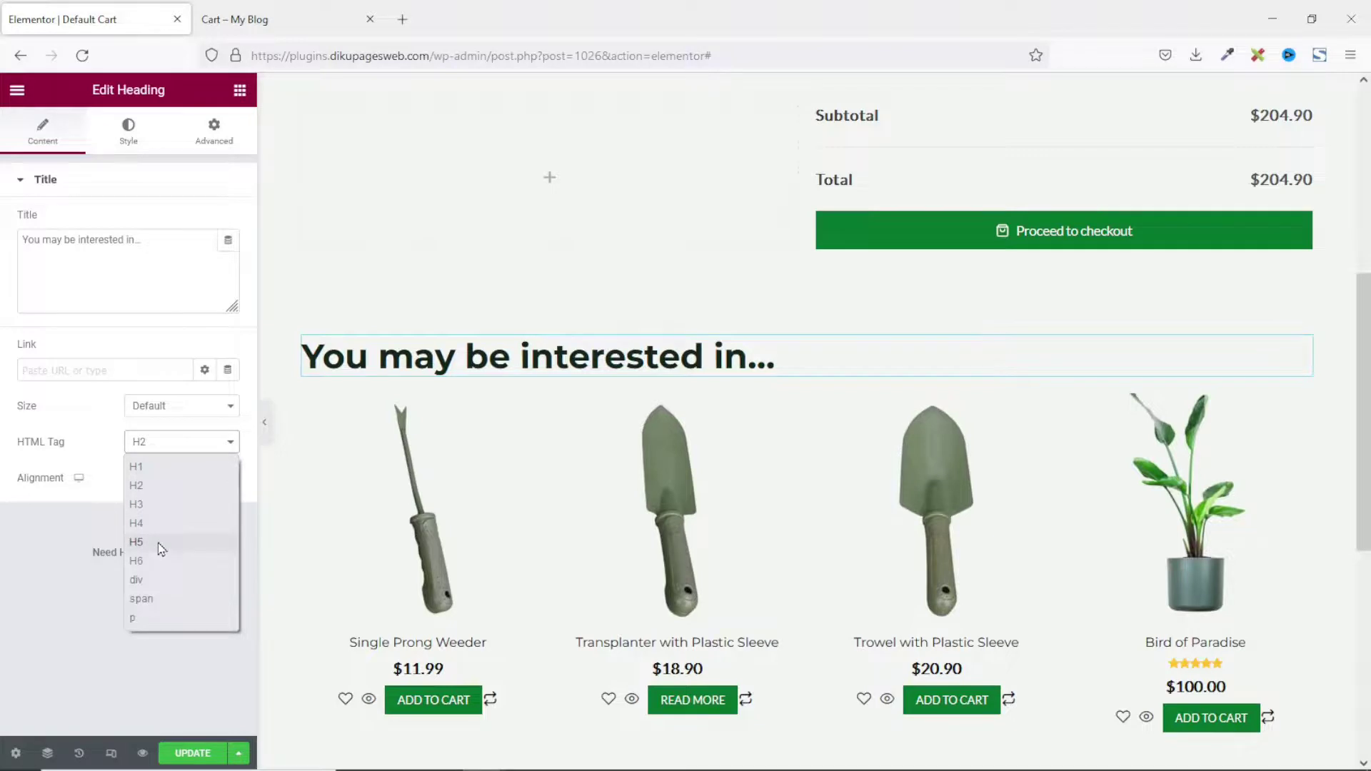
{"action": "left_click", "coordinate": [159, 548]}
{"action": "left_click", "coordinate": [184, 442]}
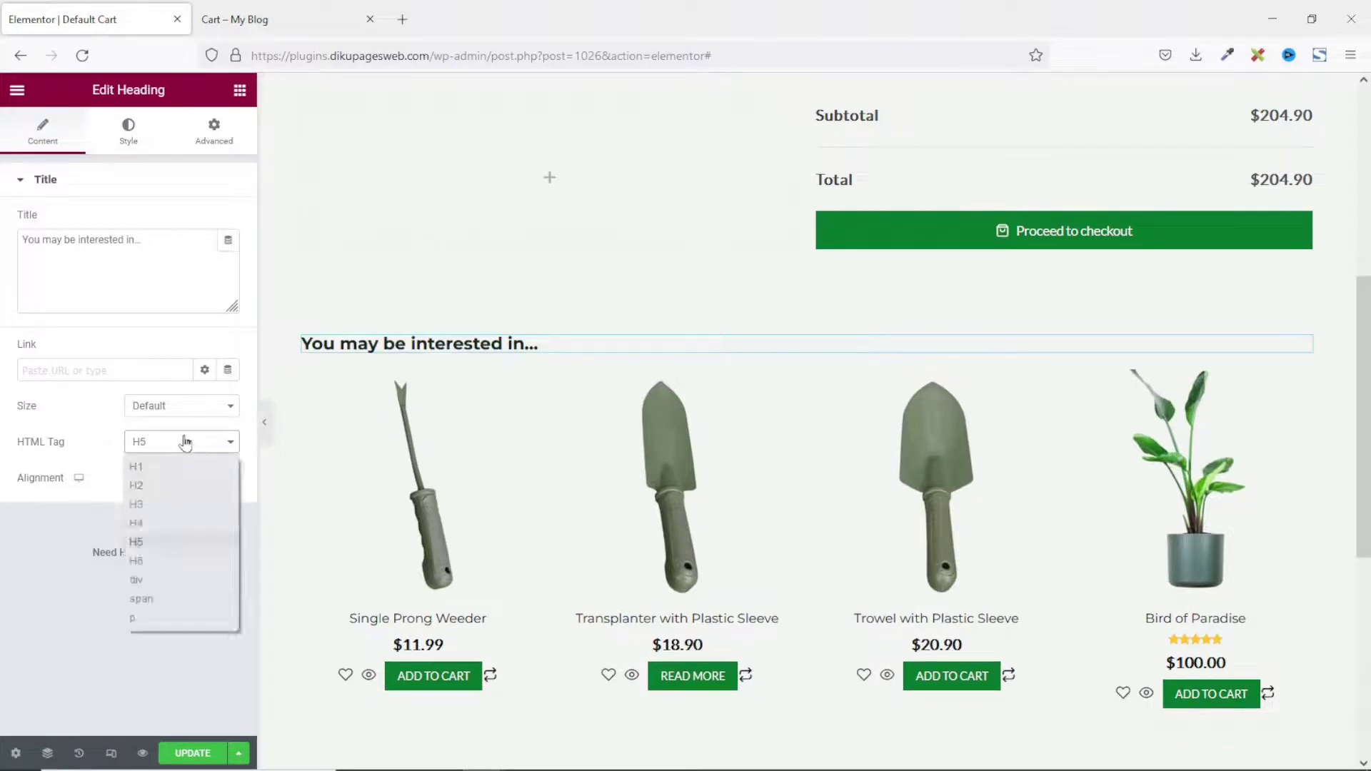
{"action": "left_click", "coordinate": [162, 530]}
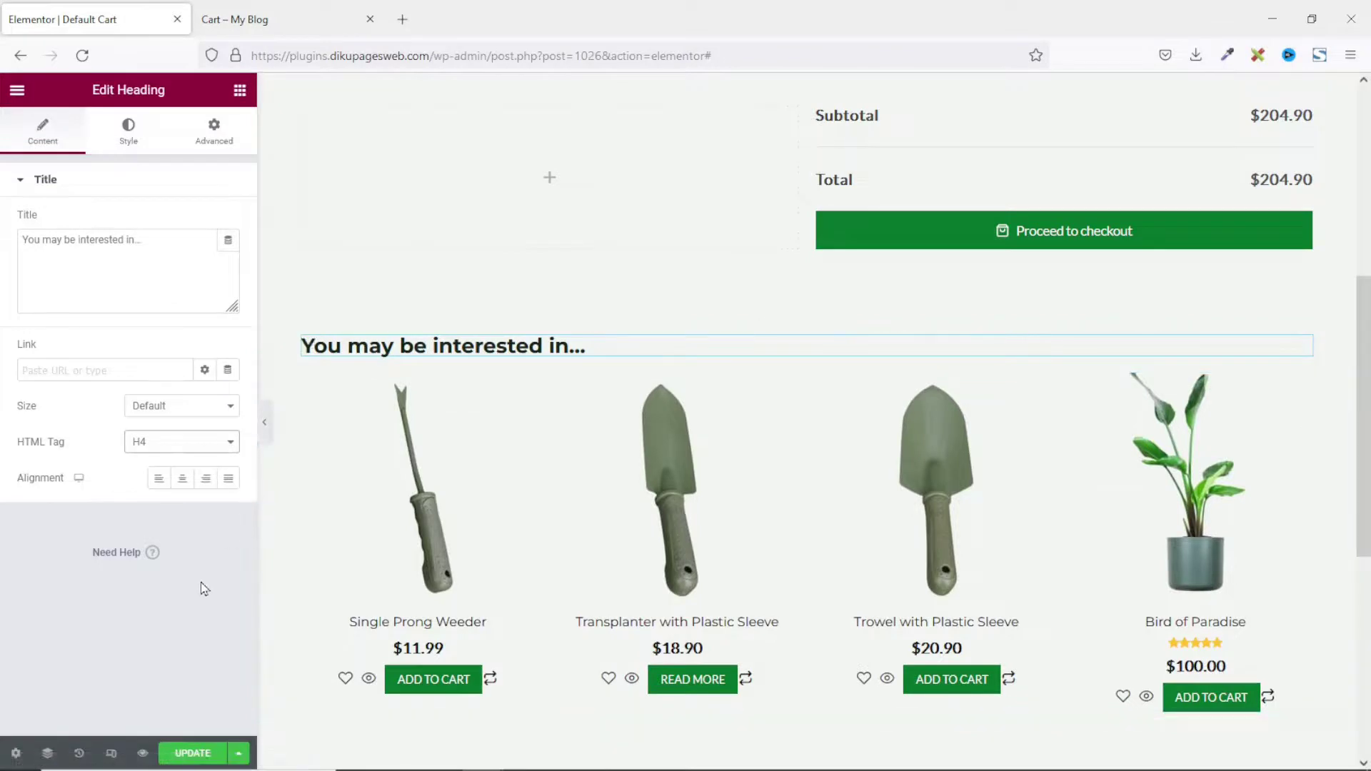
{"action": "left_click", "coordinate": [190, 753]}
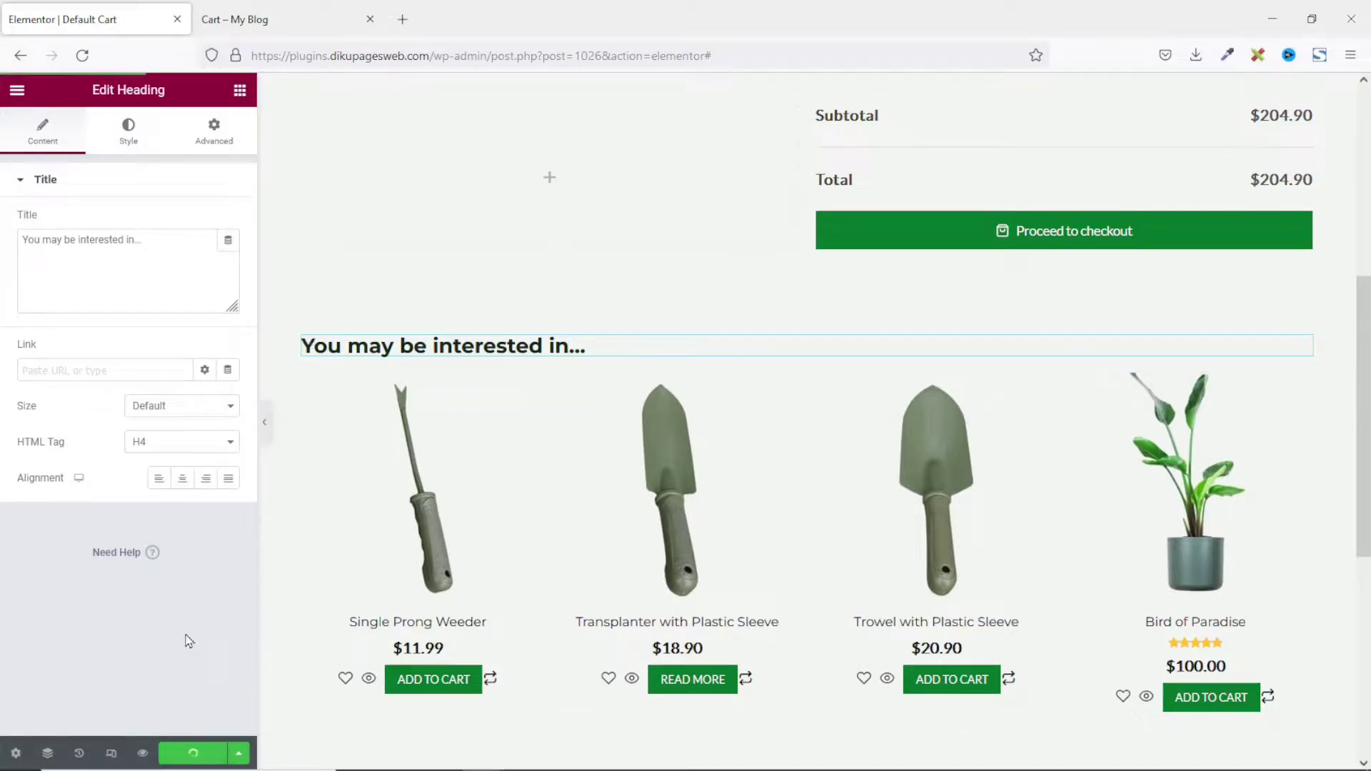
Step: Reload the live Cart page and scroll through the green cart, totals and cross-sell row
{"action": "left_click", "coordinate": [252, 19]}
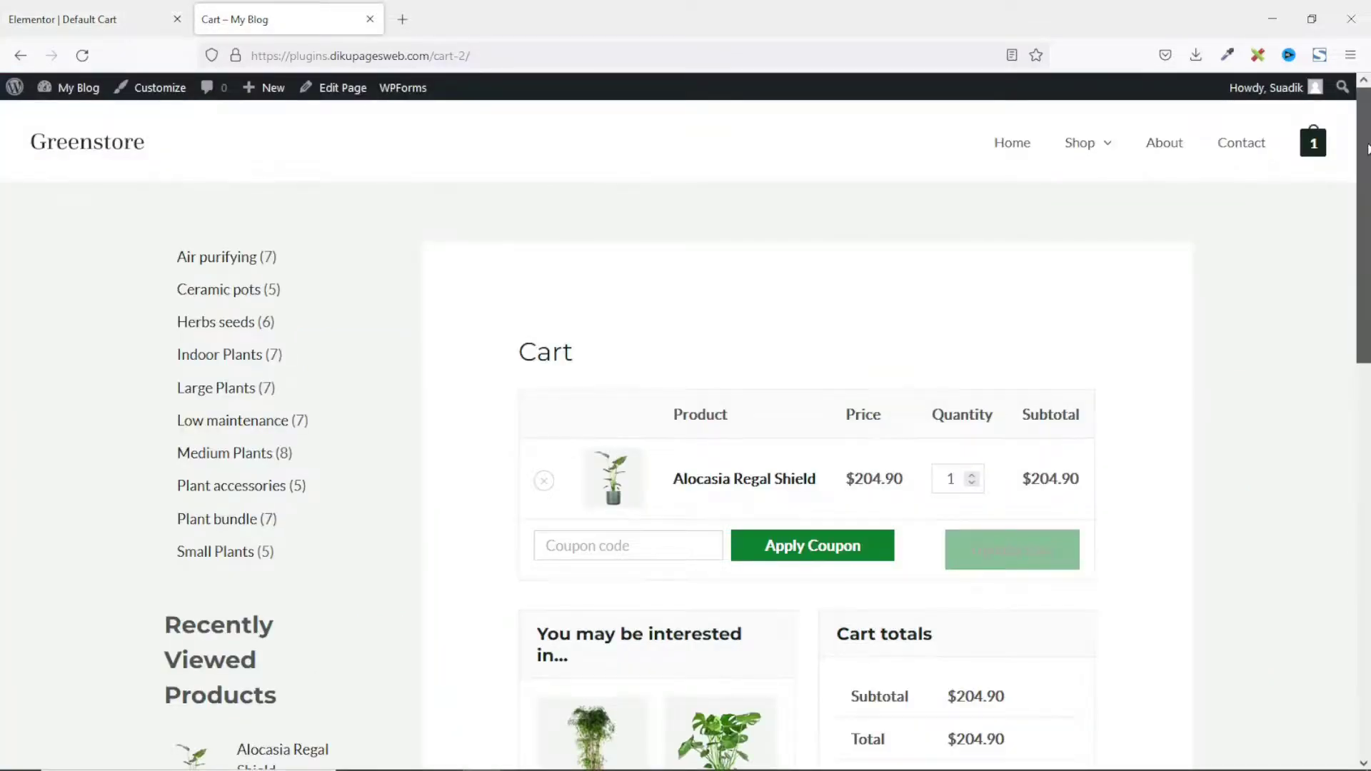
{"action": "left_click_drag", "start_coordinate": [1362, 174], "coordinate": [1260, 61]}
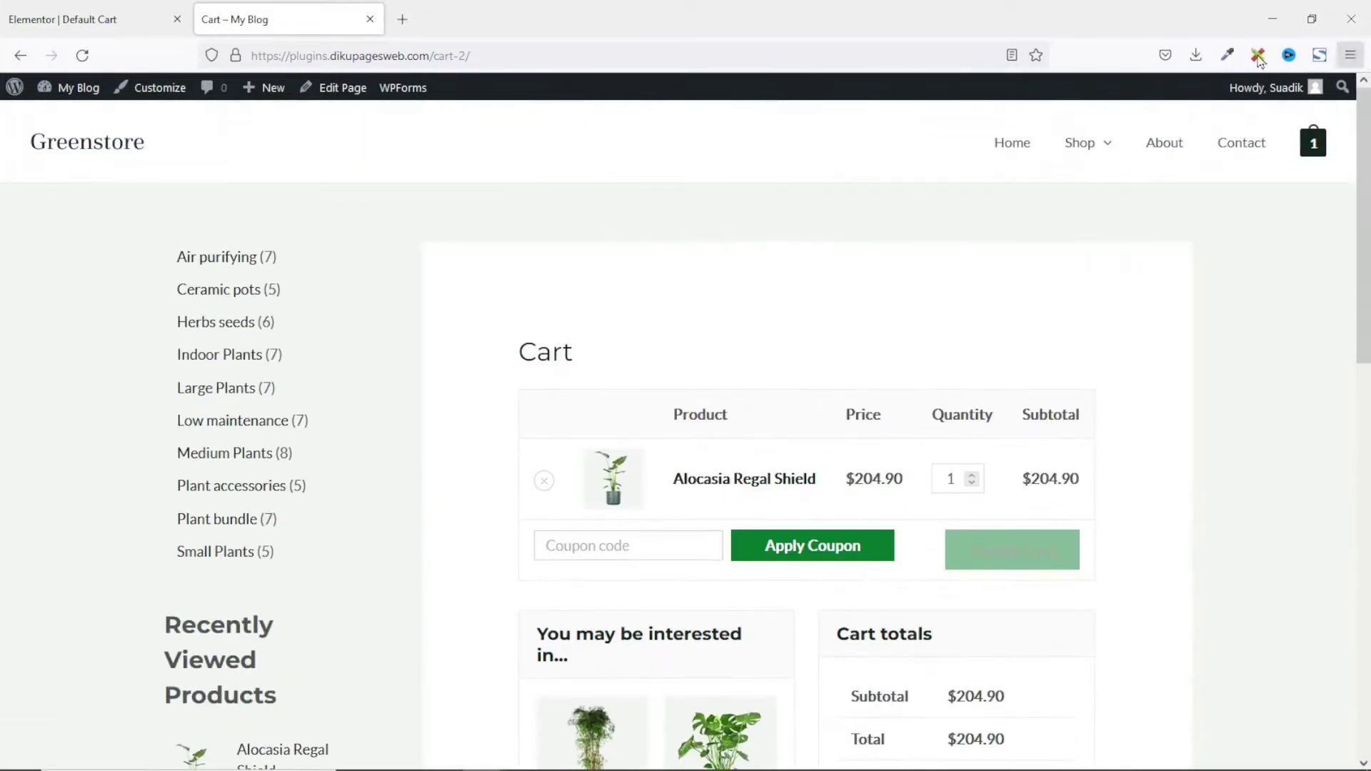
{"action": "left_click", "coordinate": [83, 55]}
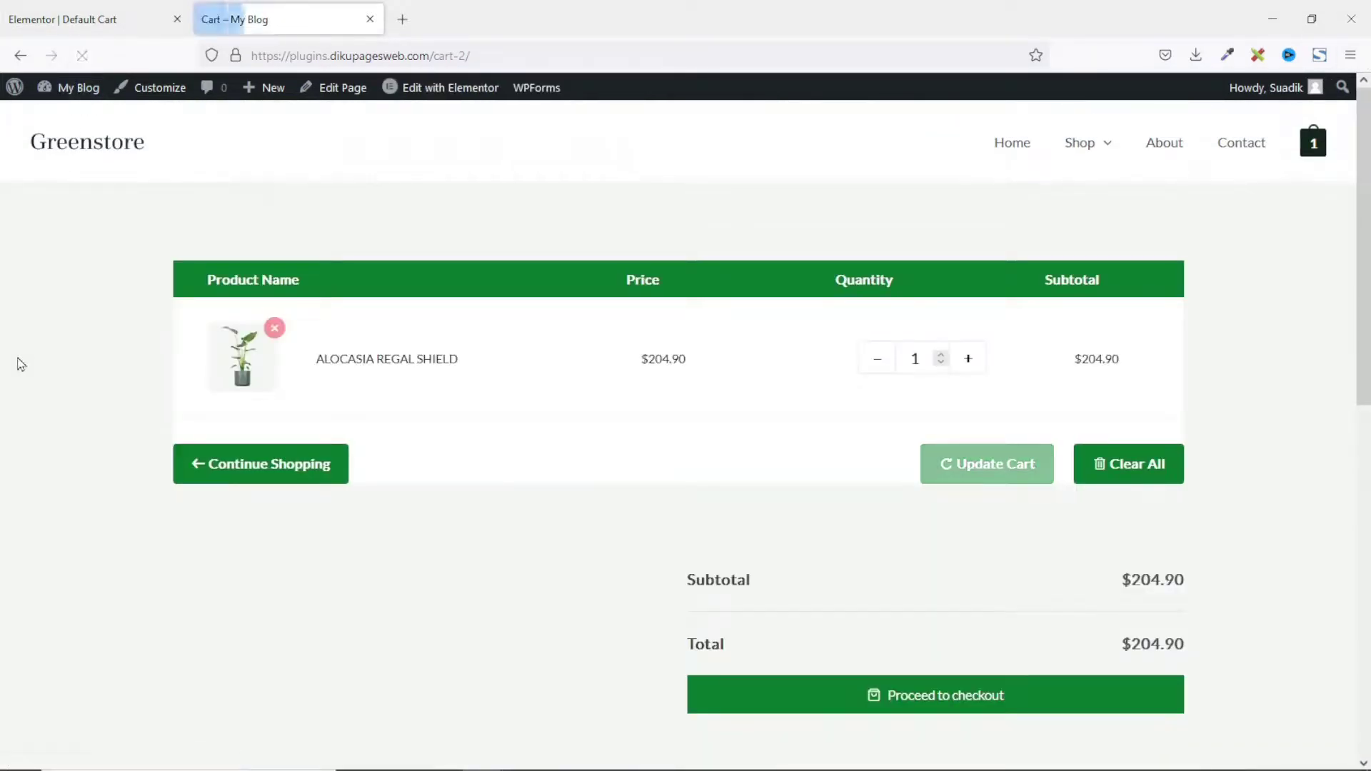
{"action": "scroll", "coordinate": [22, 357], "scroll_direction": "down", "scroll_amount": 7}
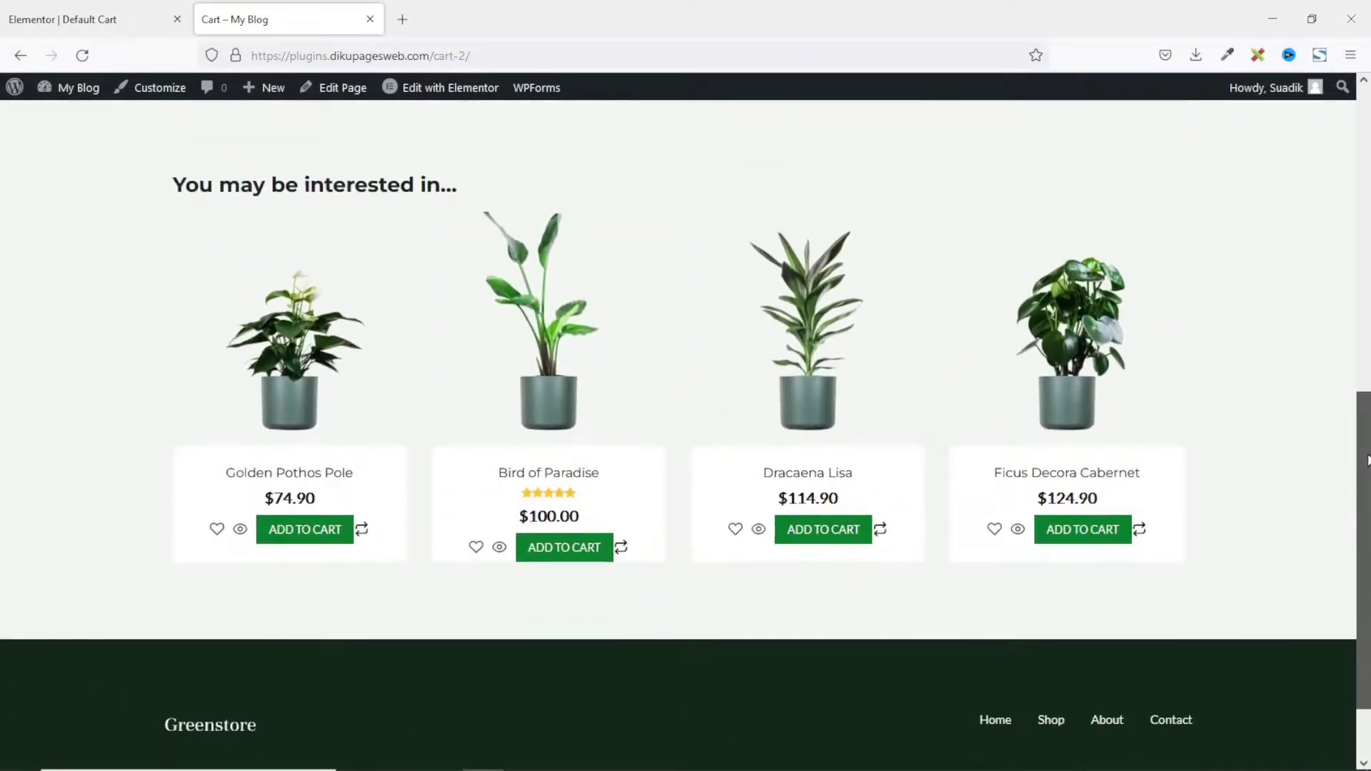
{"action": "scroll", "coordinate": [626, 650], "scroll_direction": "up", "scroll_amount": 9}
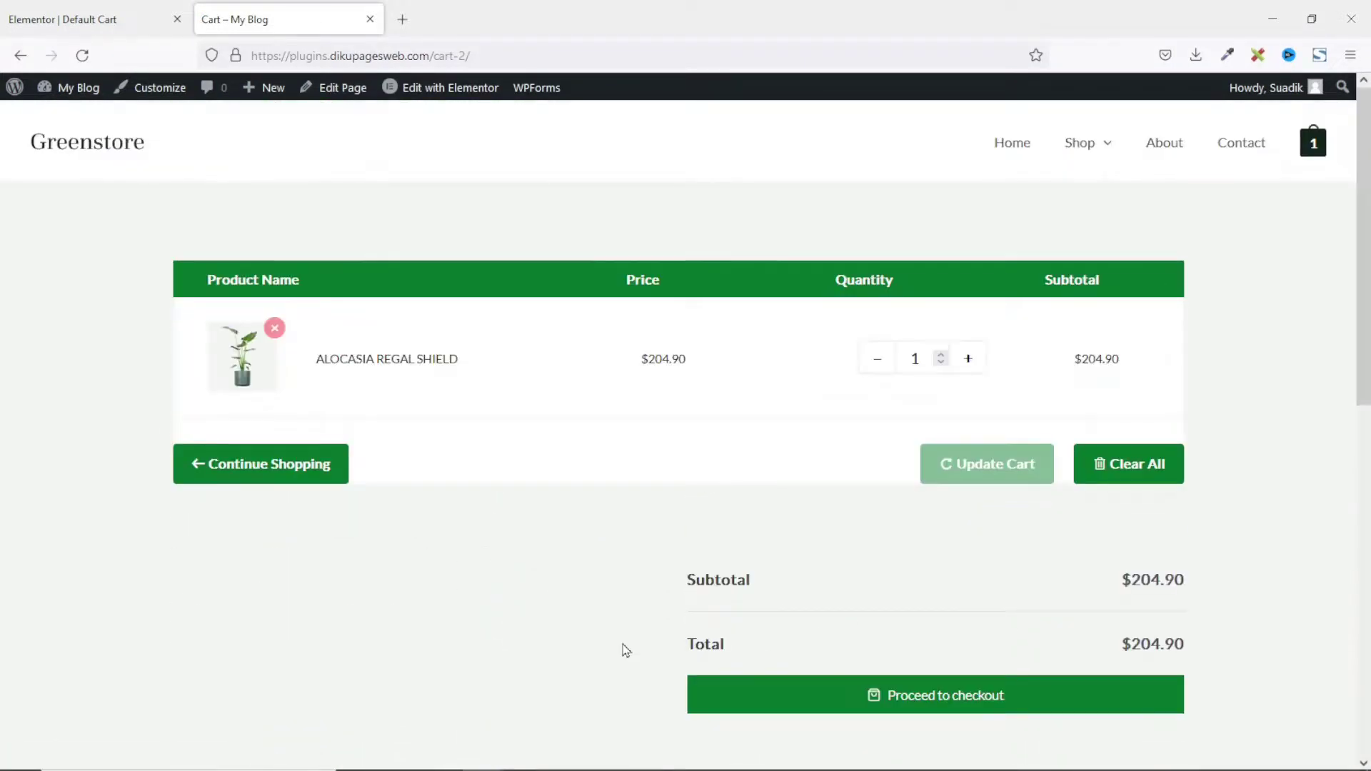